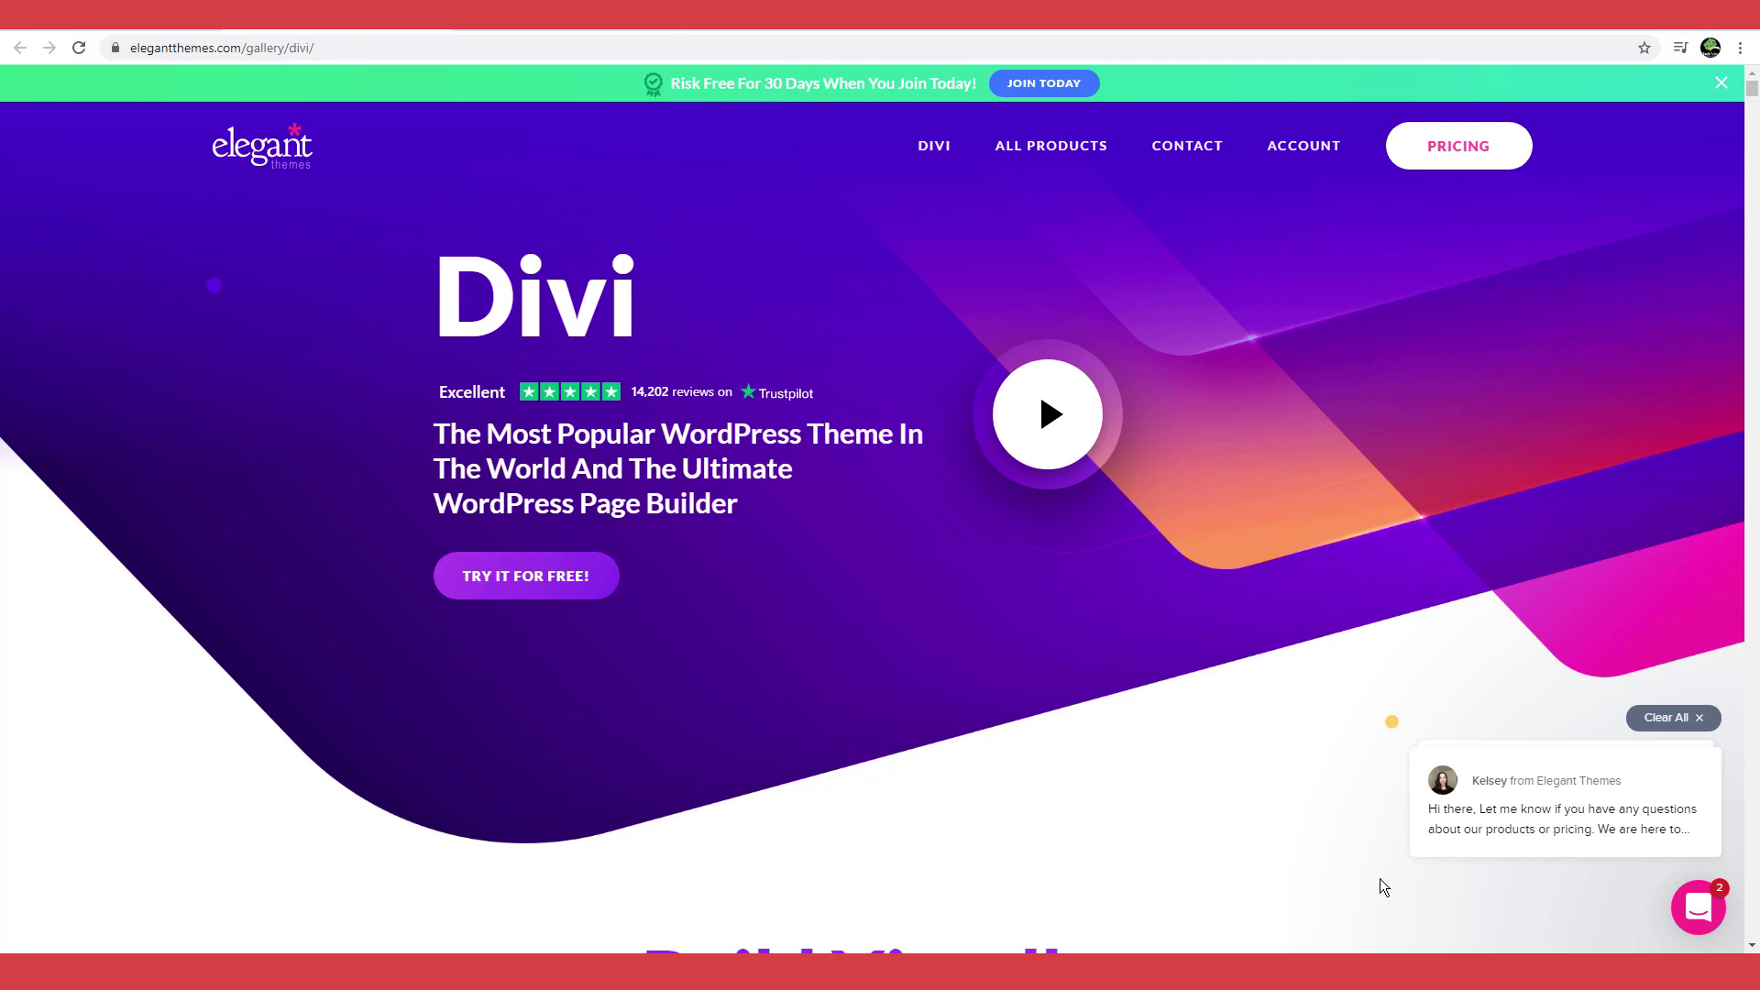
Step: Scroll through the Divi gallery page on the Elegant Themes site before moving to elementor.com
scroll(1383, 885, "down", 10)
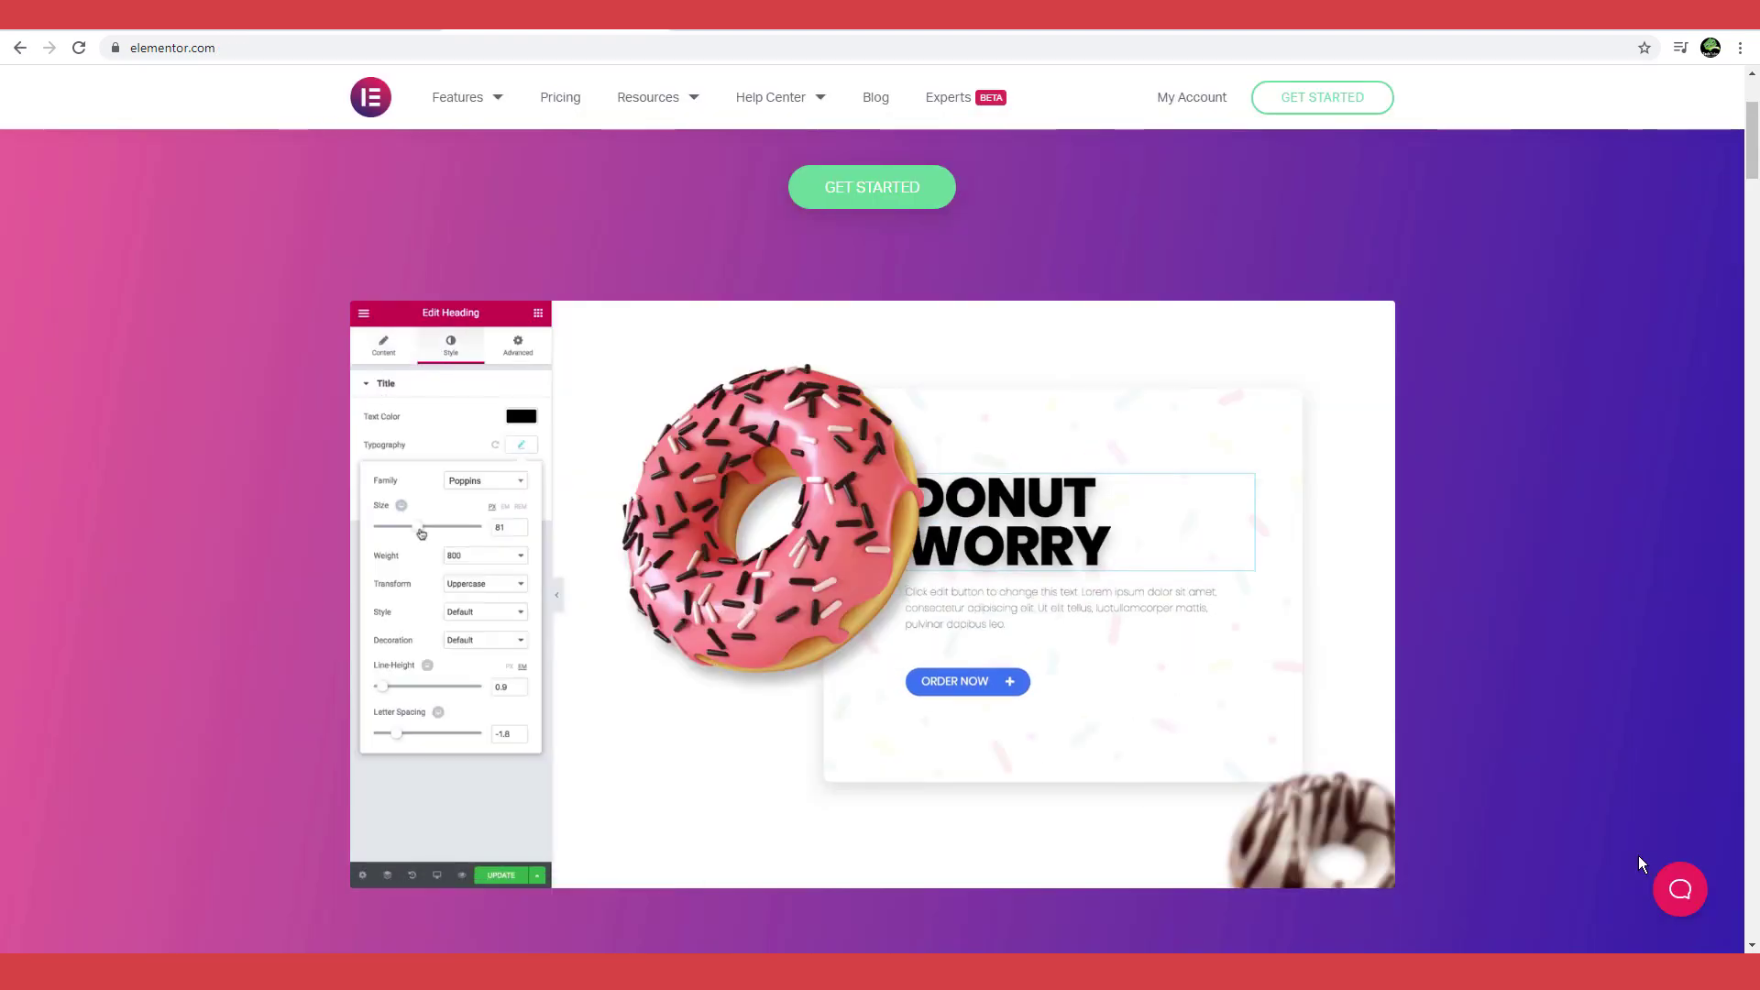
Step: Scroll down the elementor.com homepage on the way to the Help Center support page
scroll(1639, 864, "down", 9)
scroll(871, 541, "down", 1)
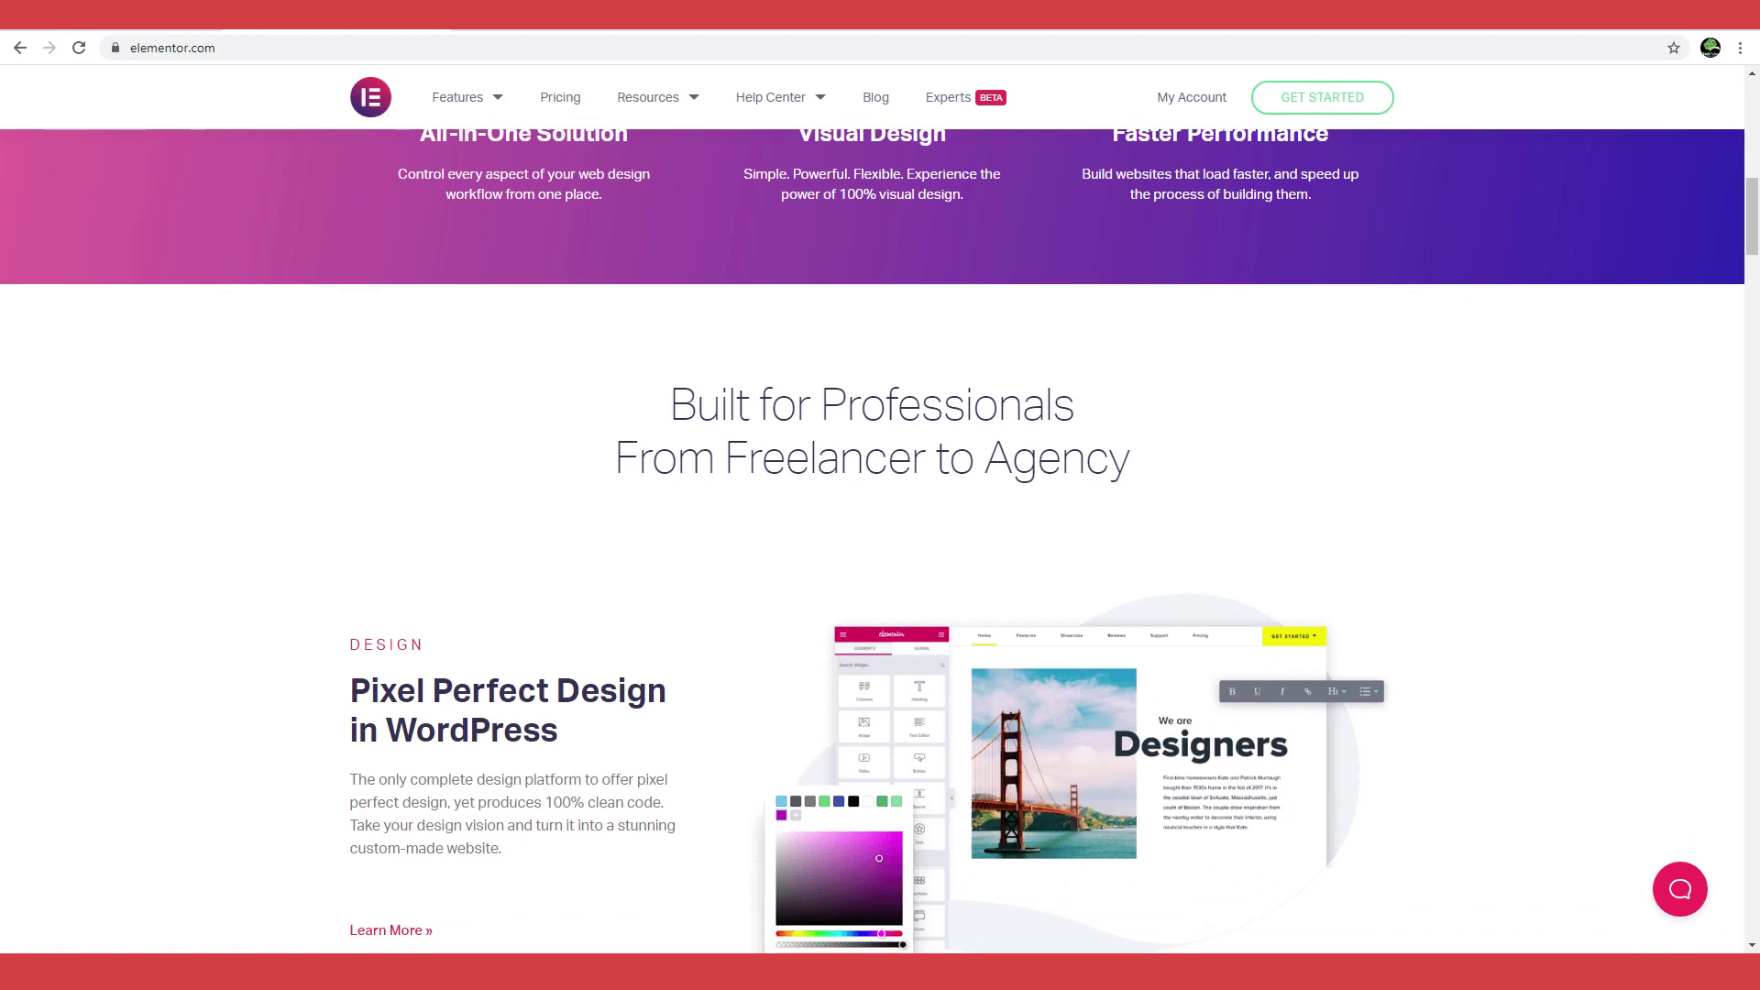
scroll(871, 541, "down", 1)
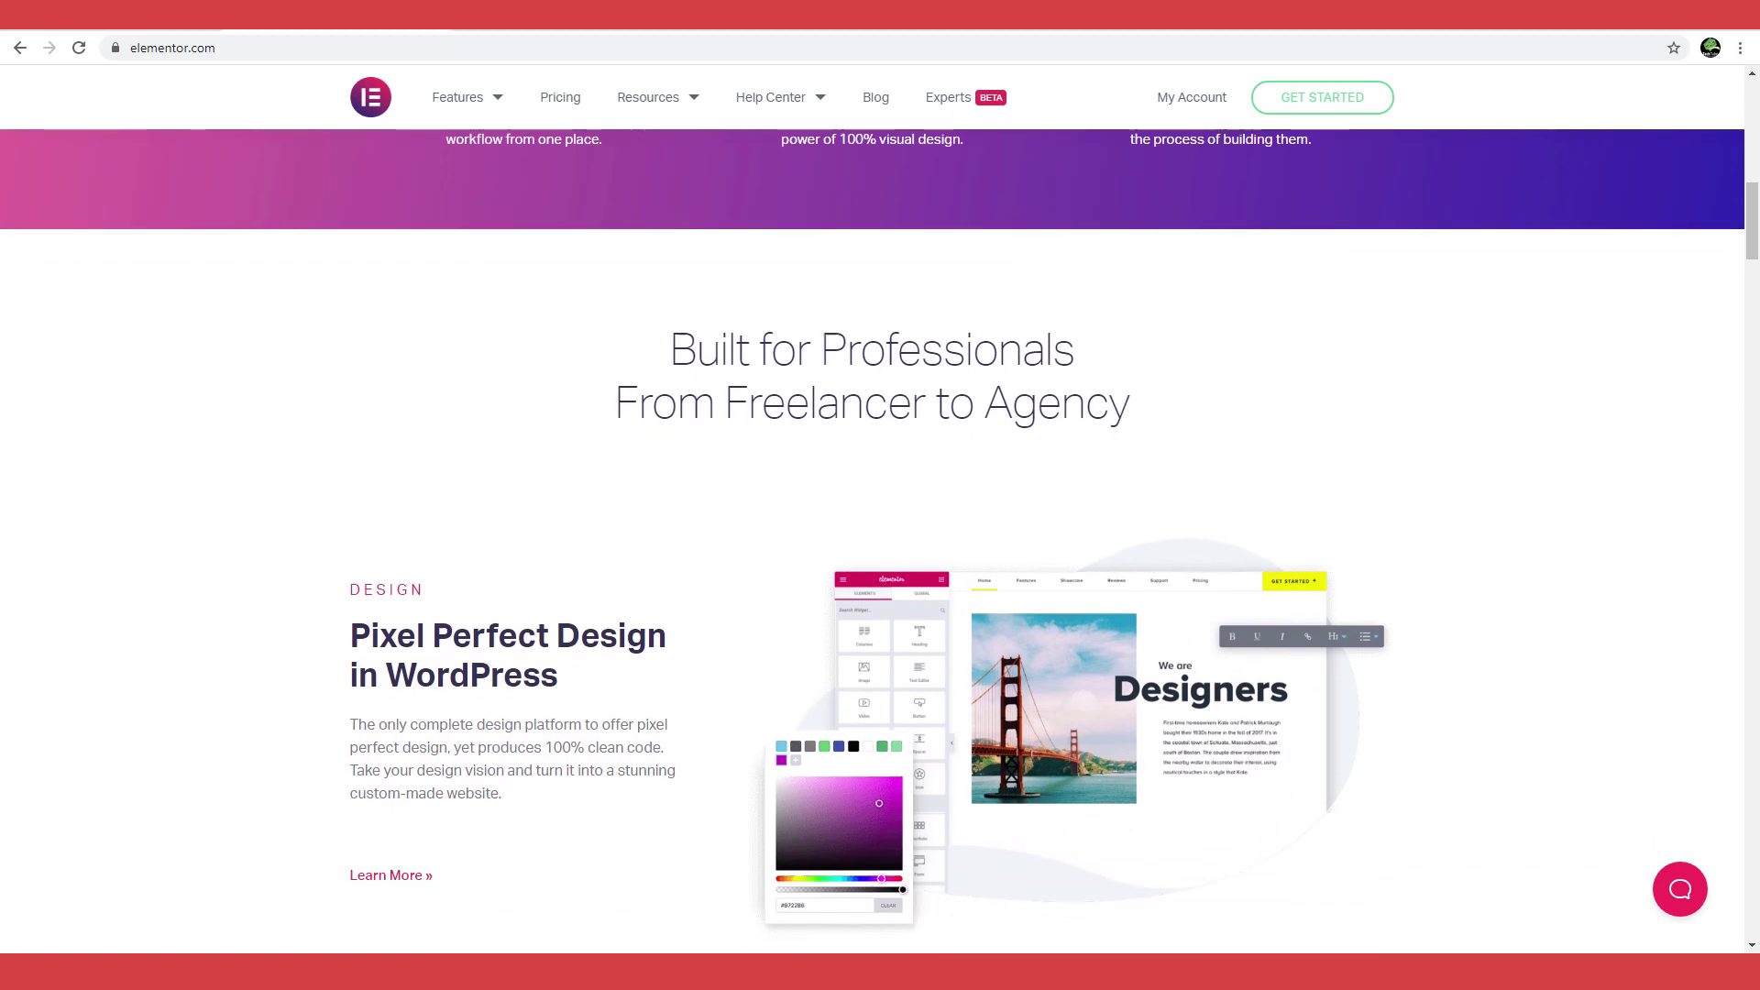
scroll(871, 541, "down", 1)
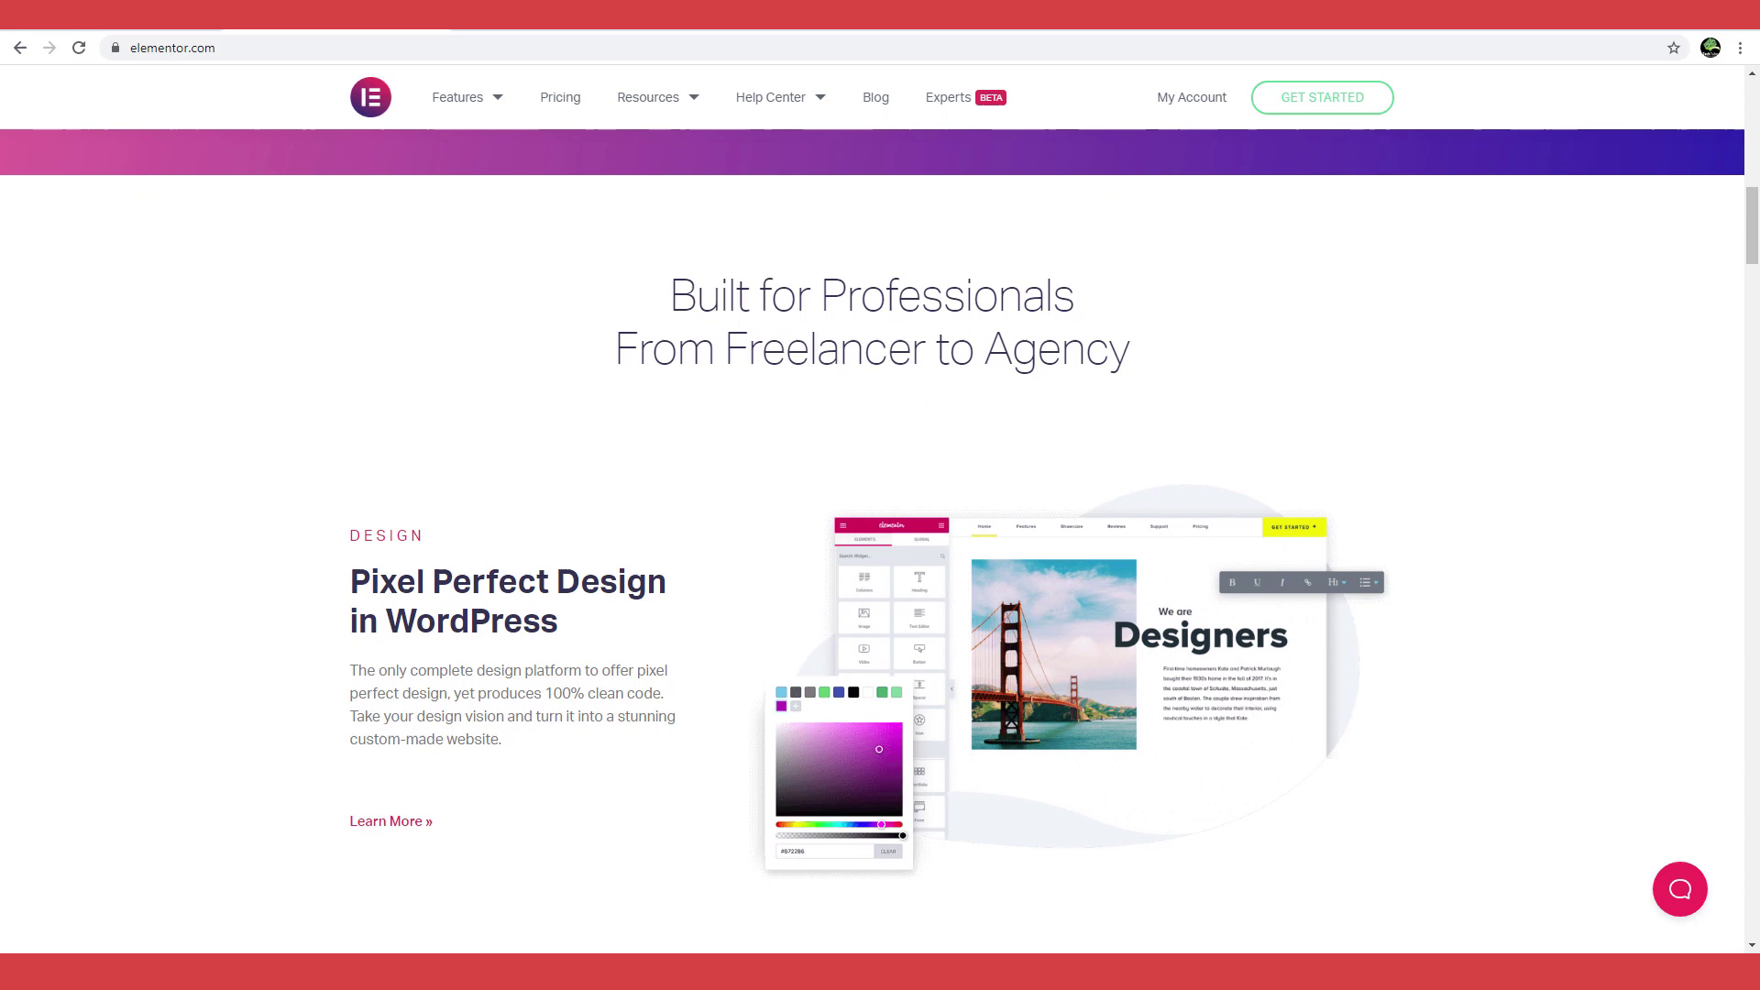
scroll(871, 541, "down", 1)
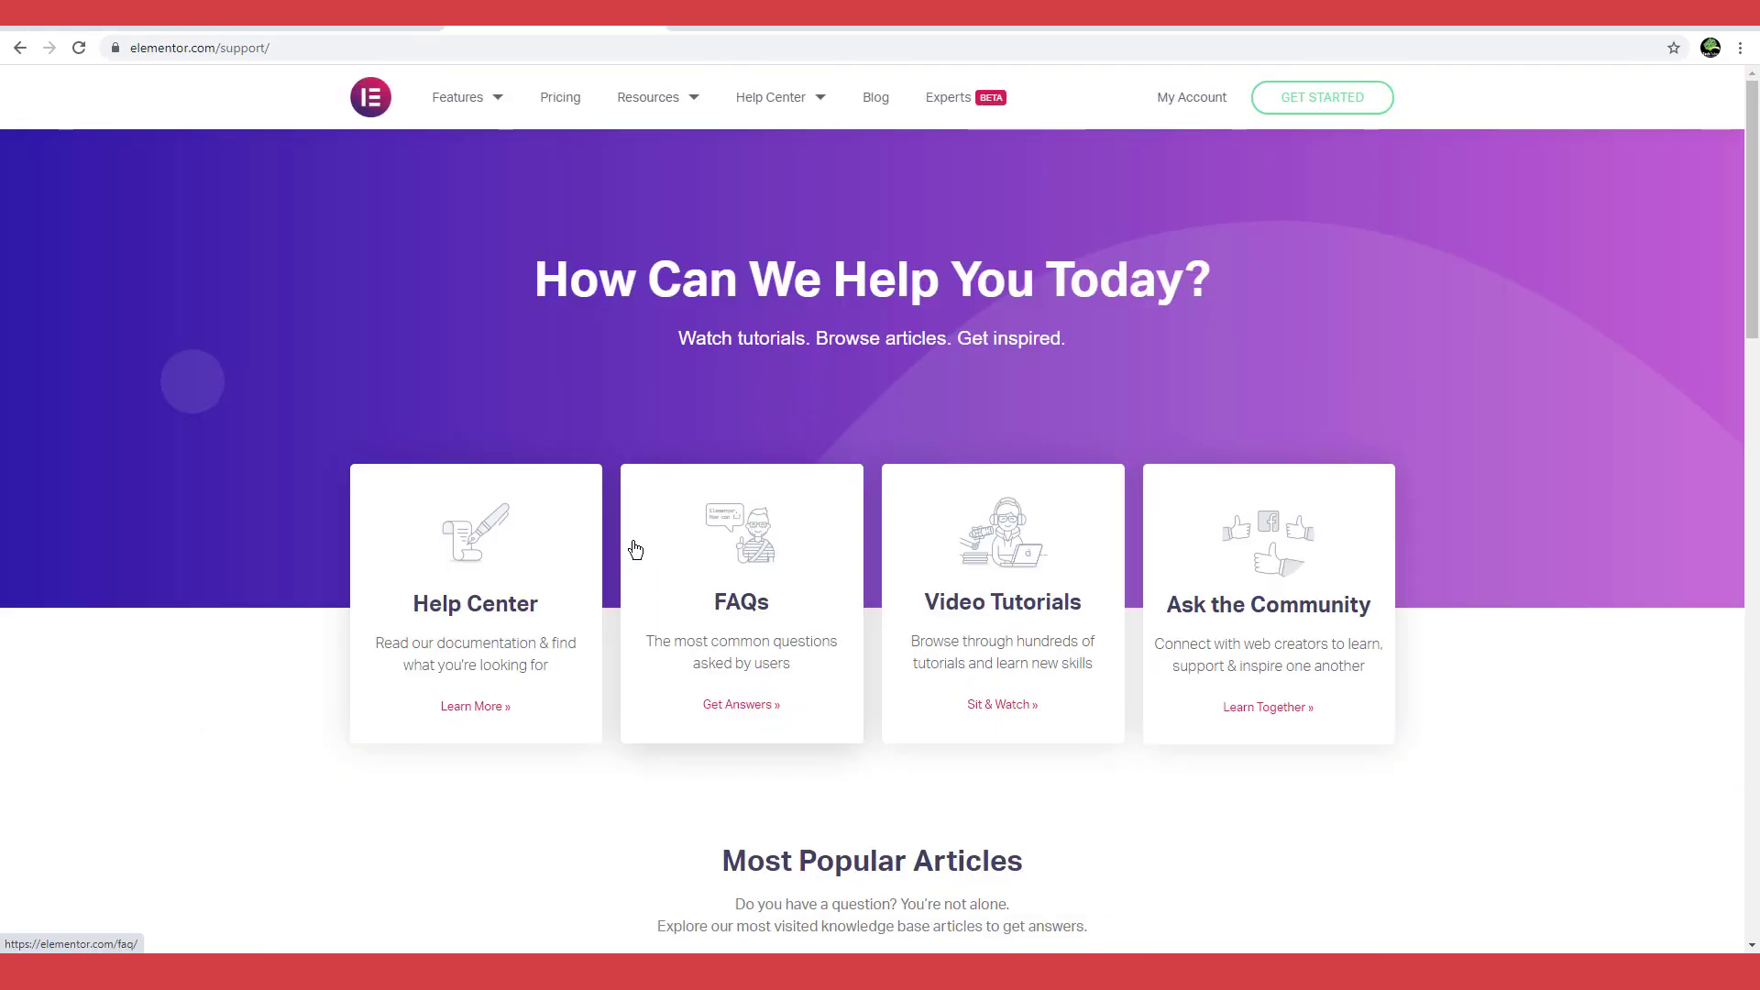
Step: Place a Video widget in the empty drop zone below the Elementor #5 title
scroll(635, 549, "down", 4)
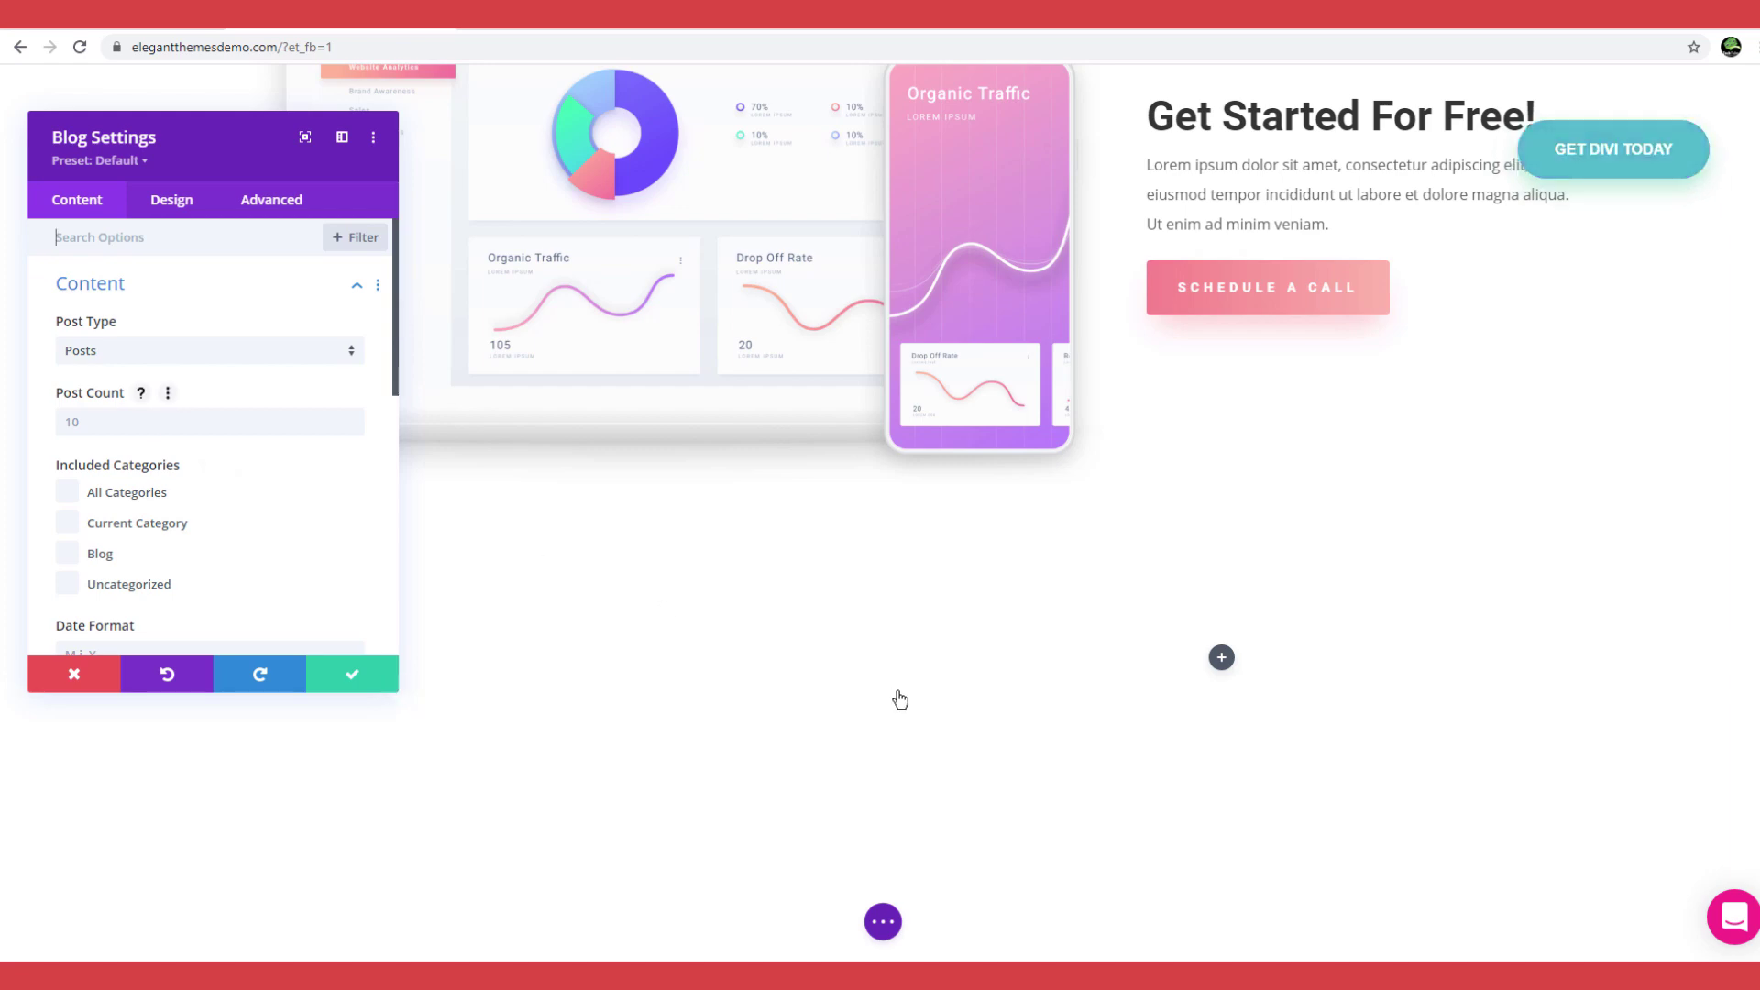
scroll(896, 699, "down", 2)
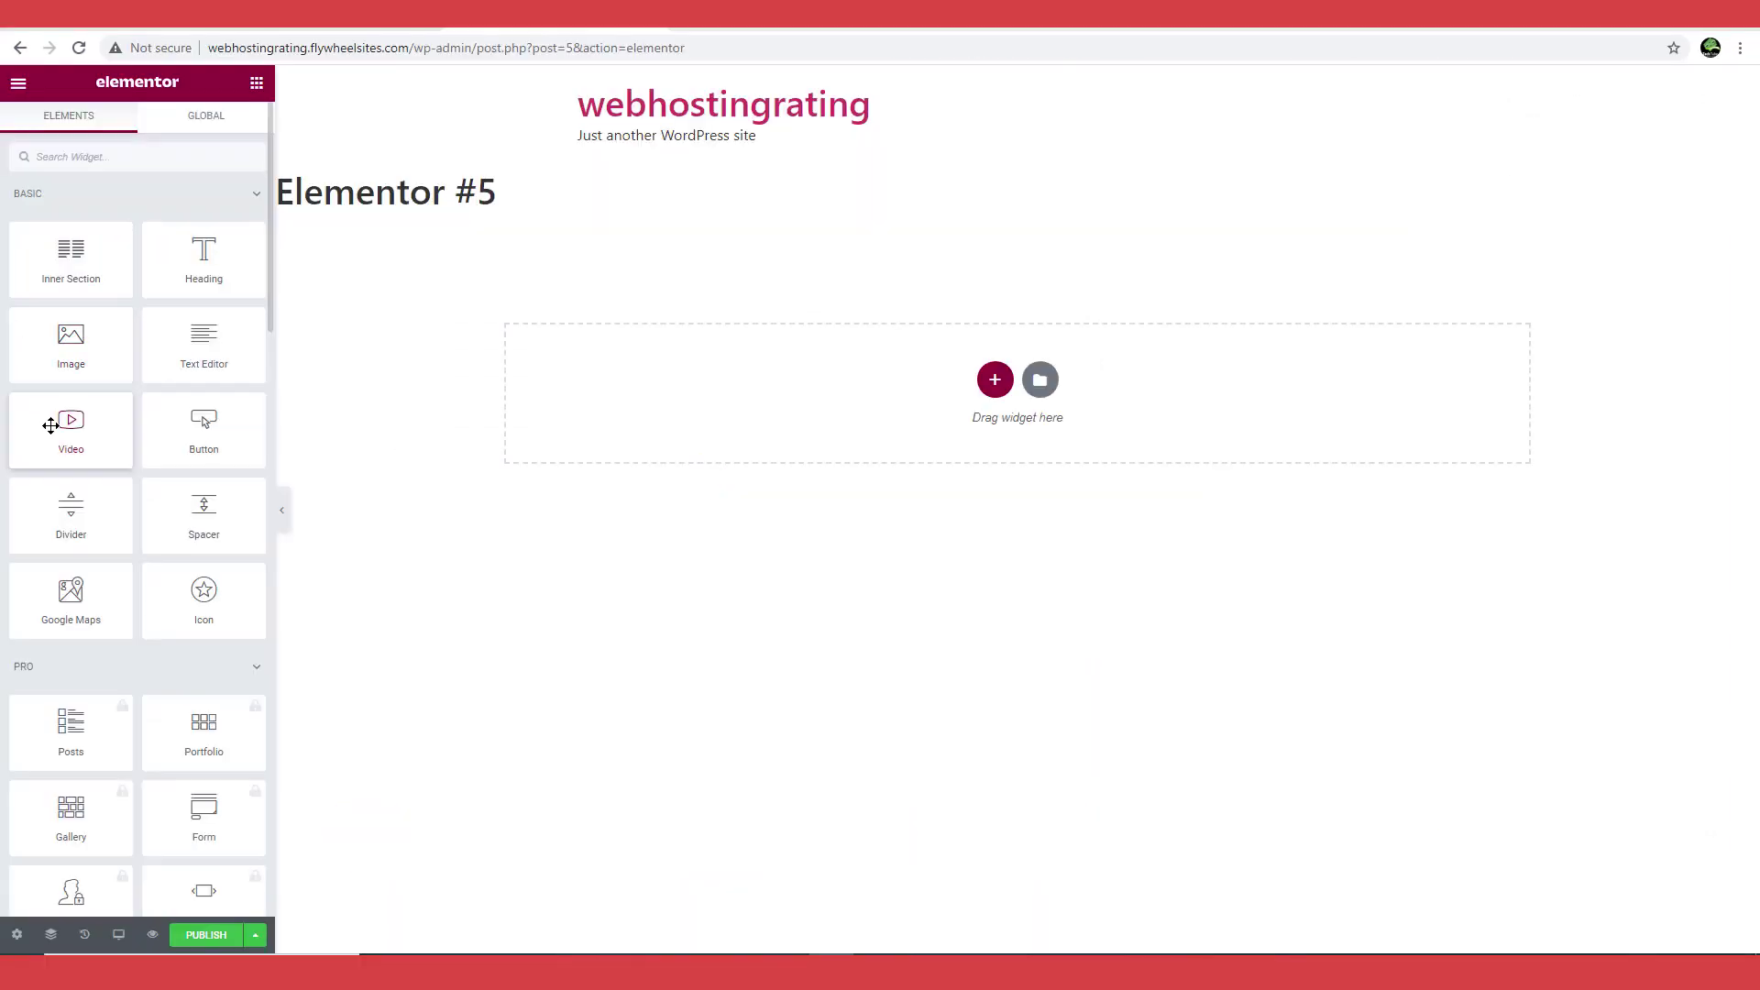
left_click_drag(50, 426, 1012, 397)
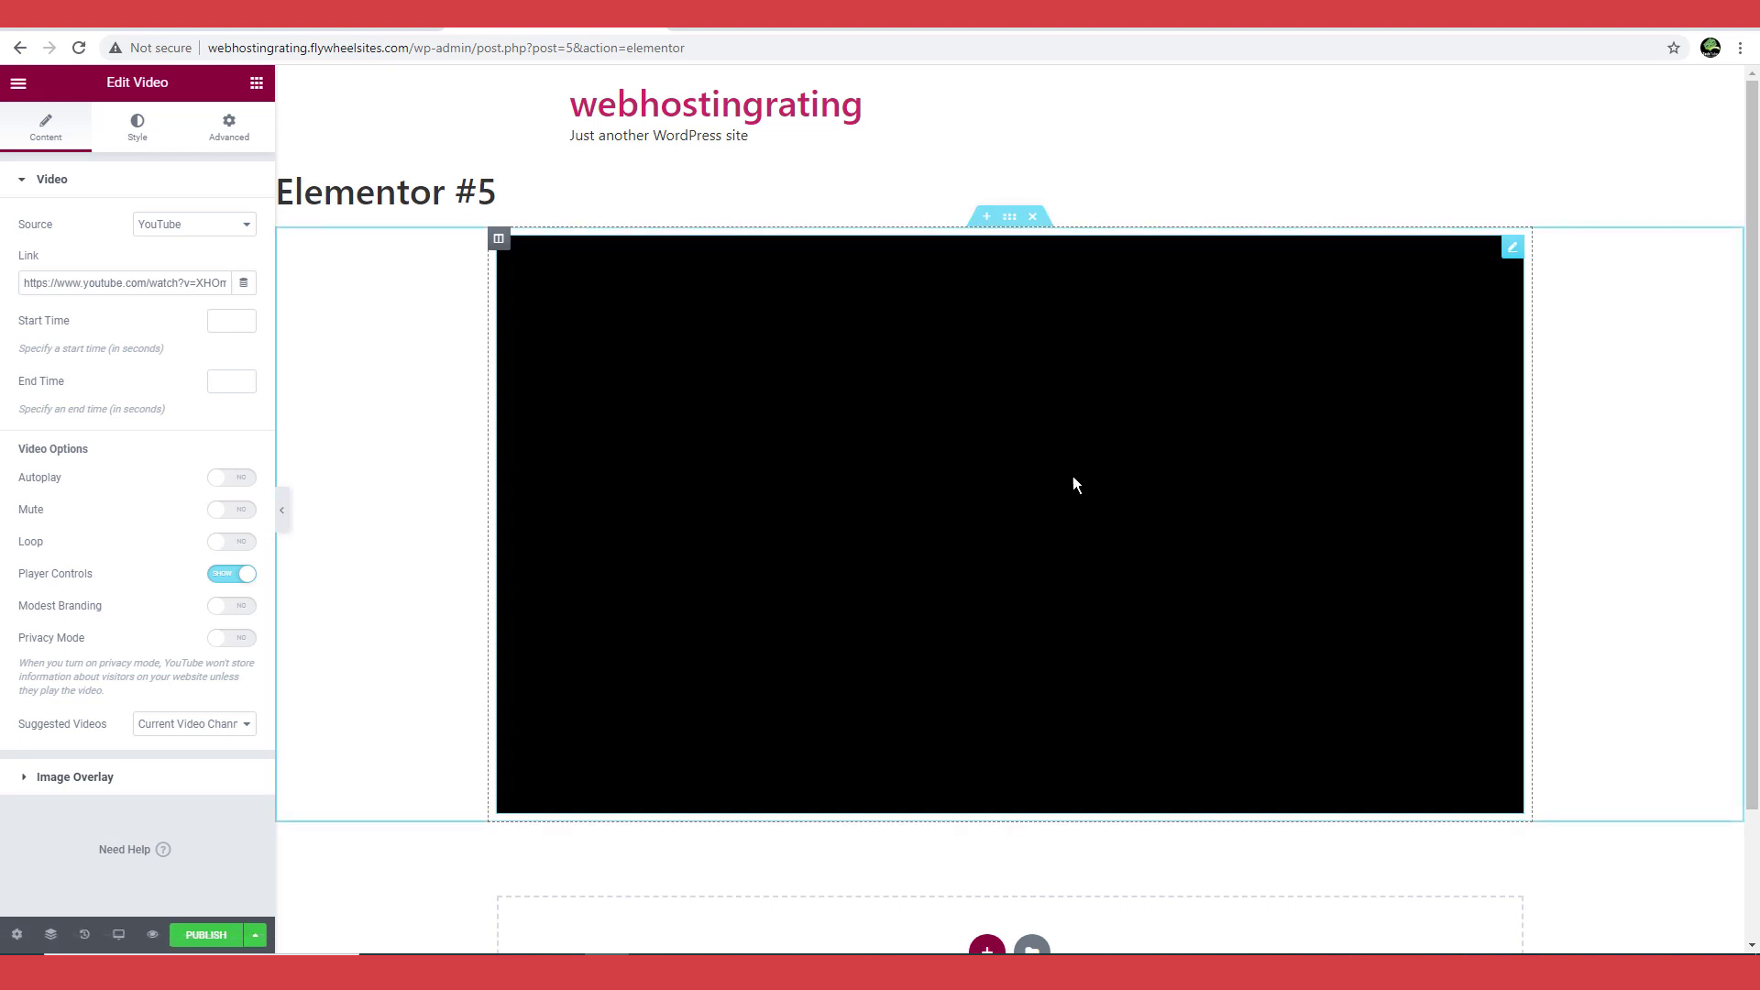
Step: Add a Text Editor widget below the video and replace its lorem ipsum with 'This is a video about the website'
scroll(1097, 539, "down", 2)
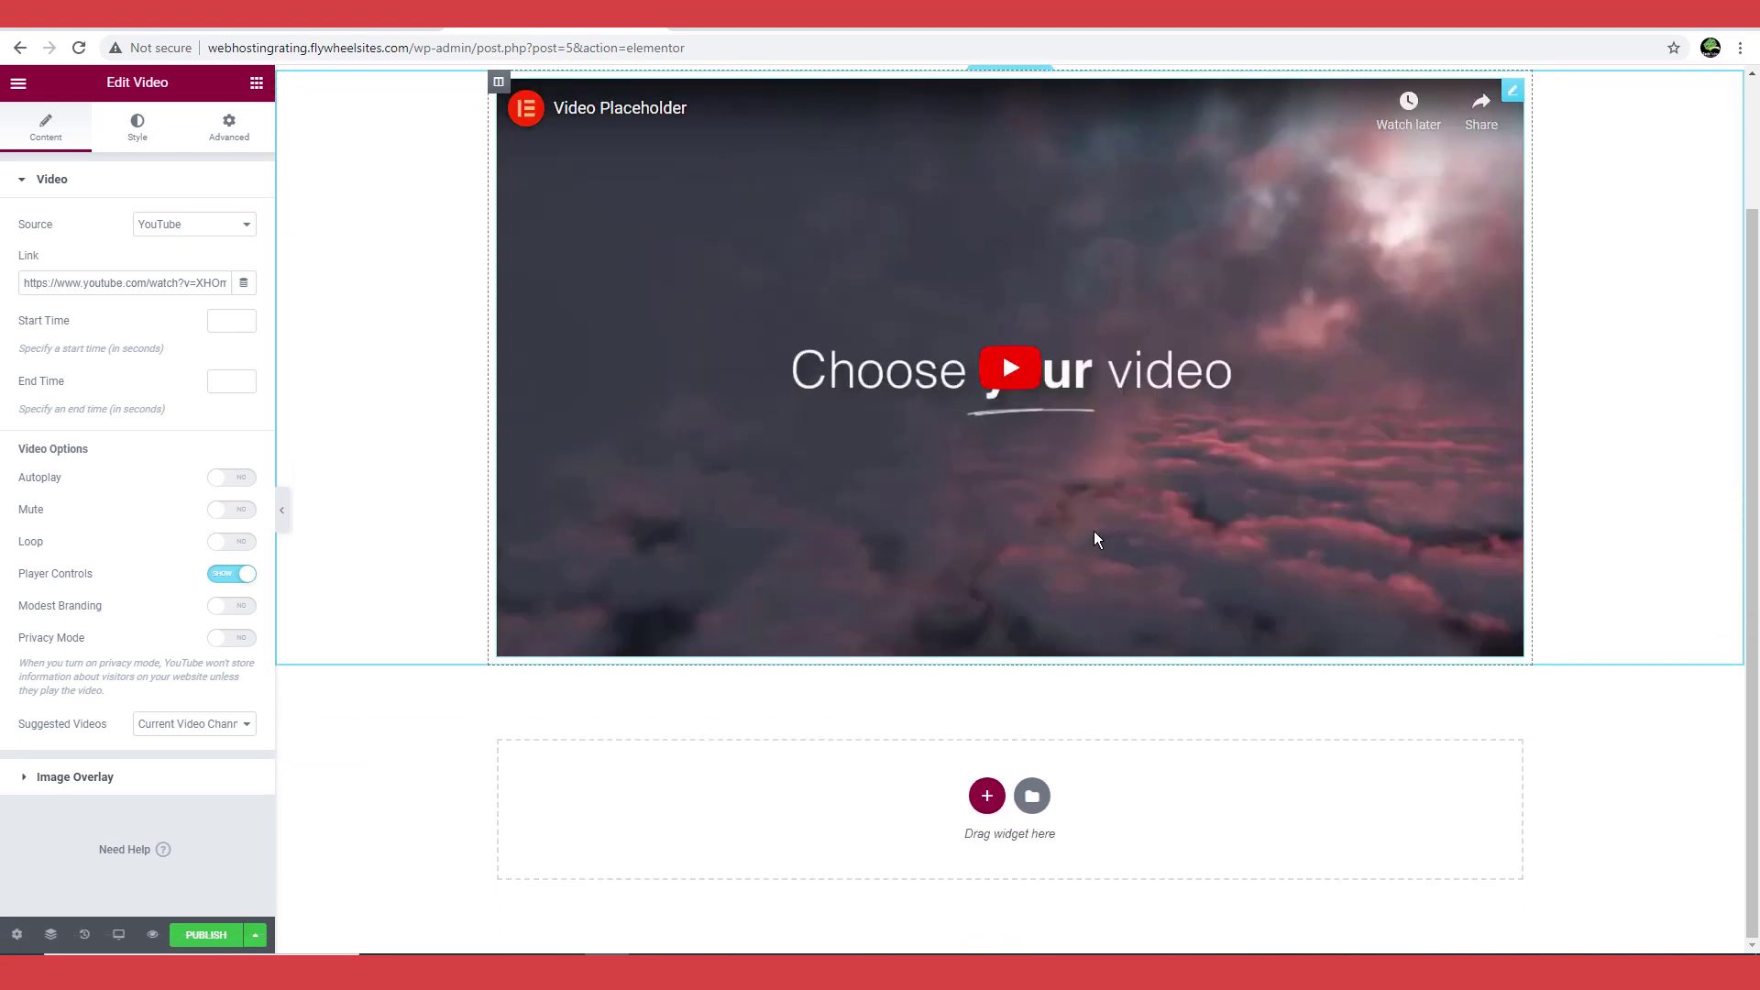
left_click(256, 82)
left_click_drag(157, 366, 998, 836)
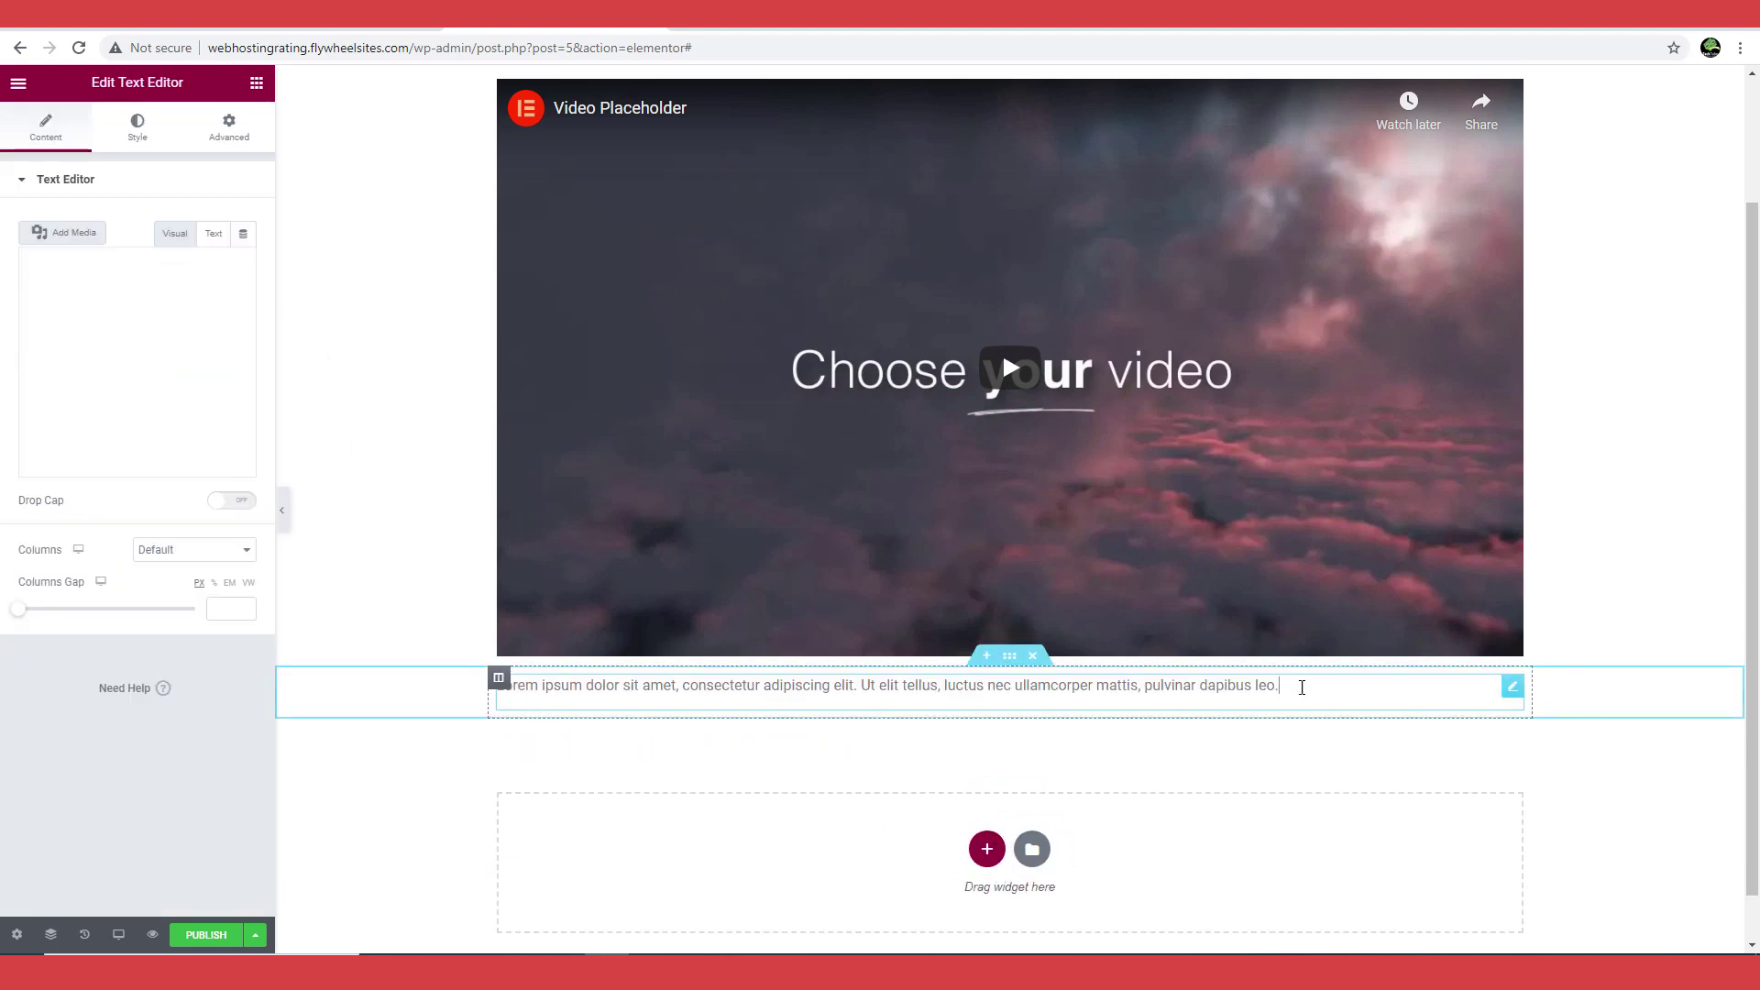
left_click_drag(1320, 691, 495, 696)
type("T")
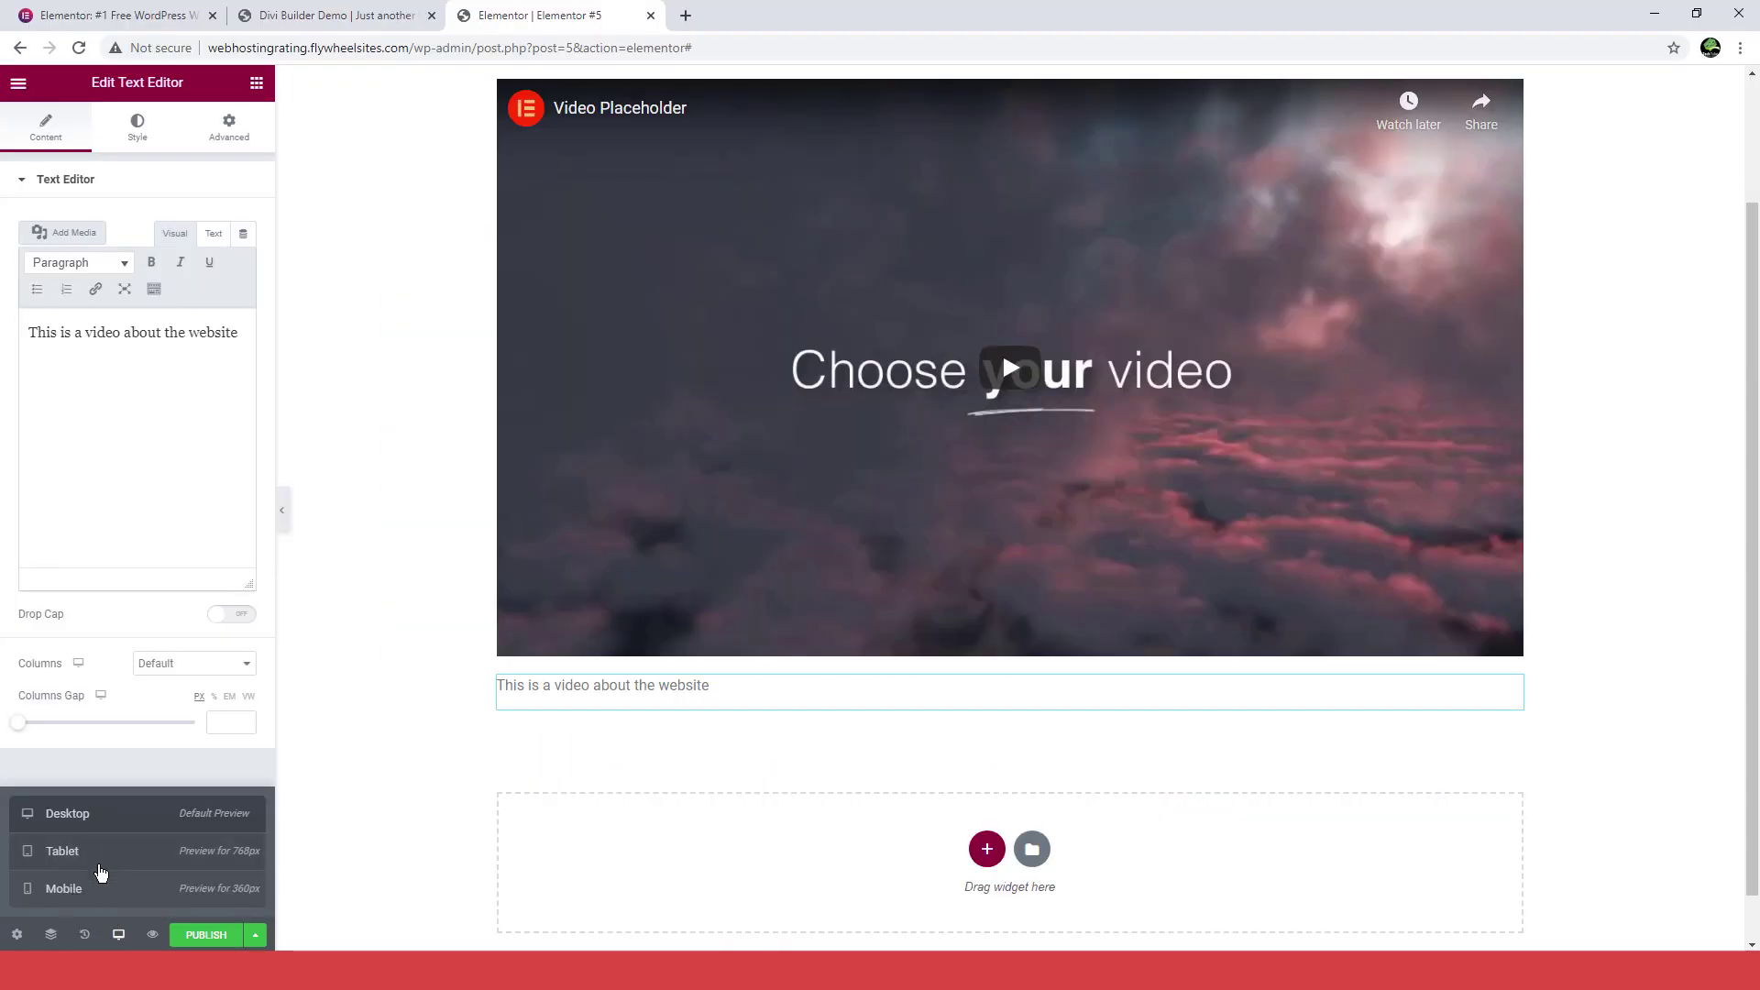
Step: Preview the page in the Mobile and then Tablet responsive modes
left_click(99, 889)
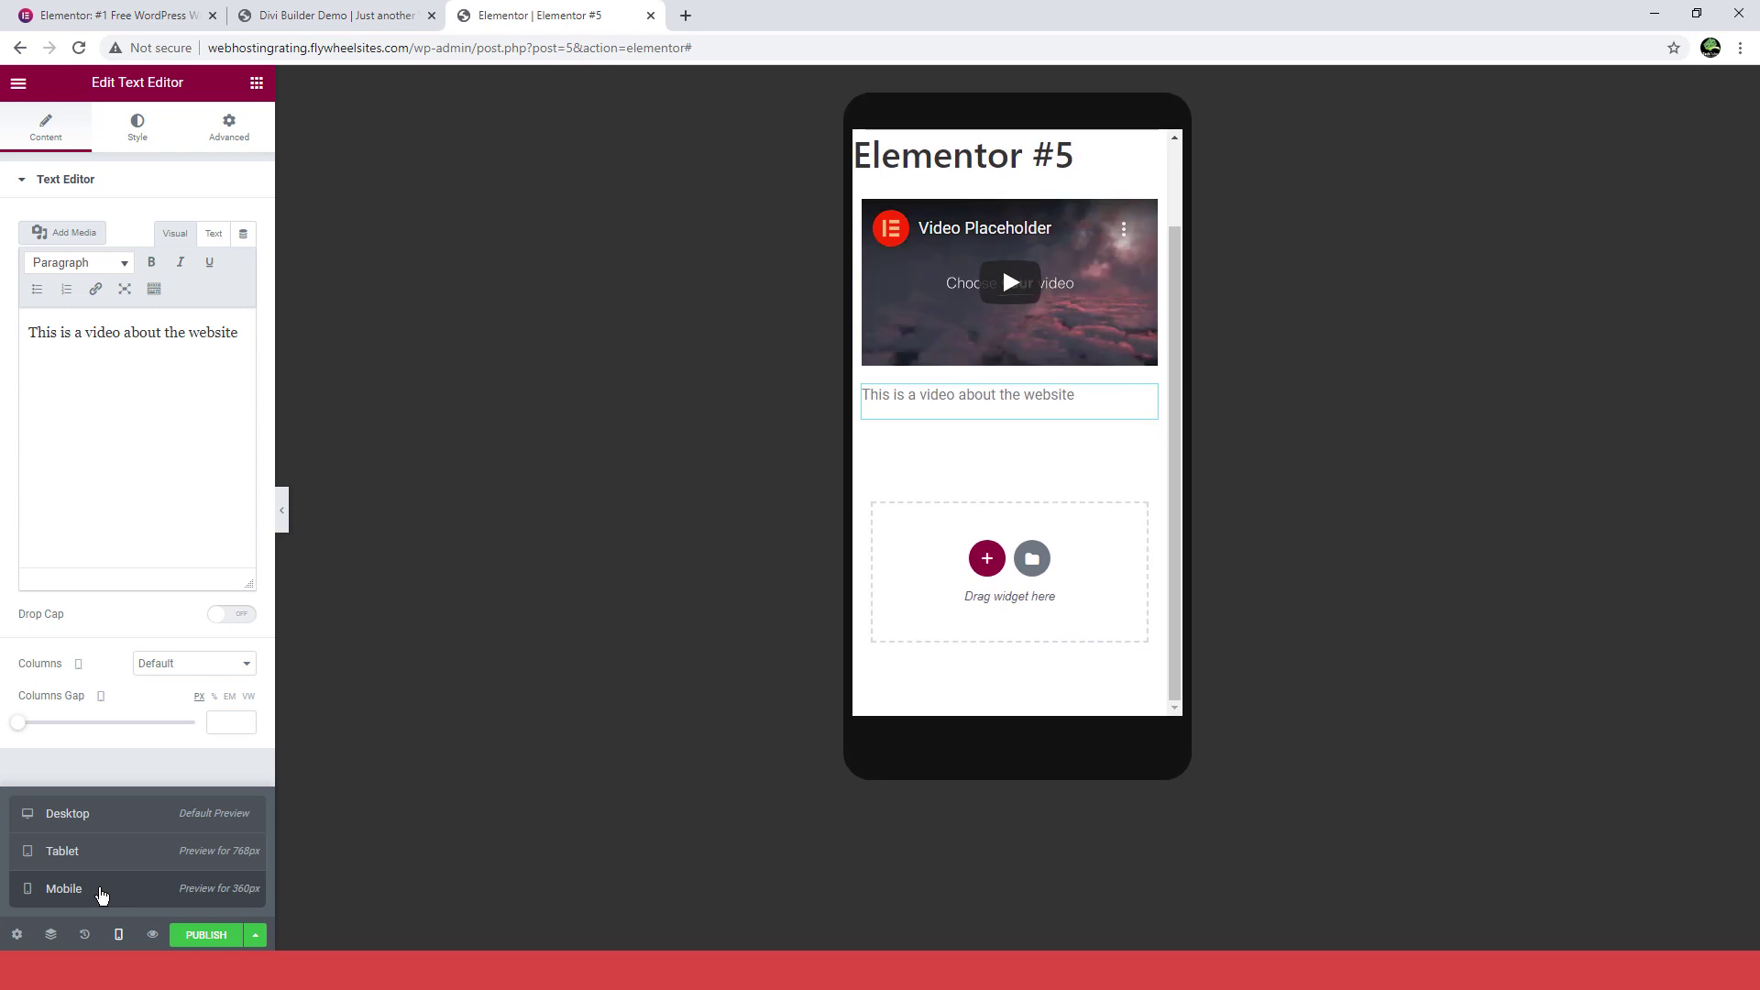
left_click(110, 856)
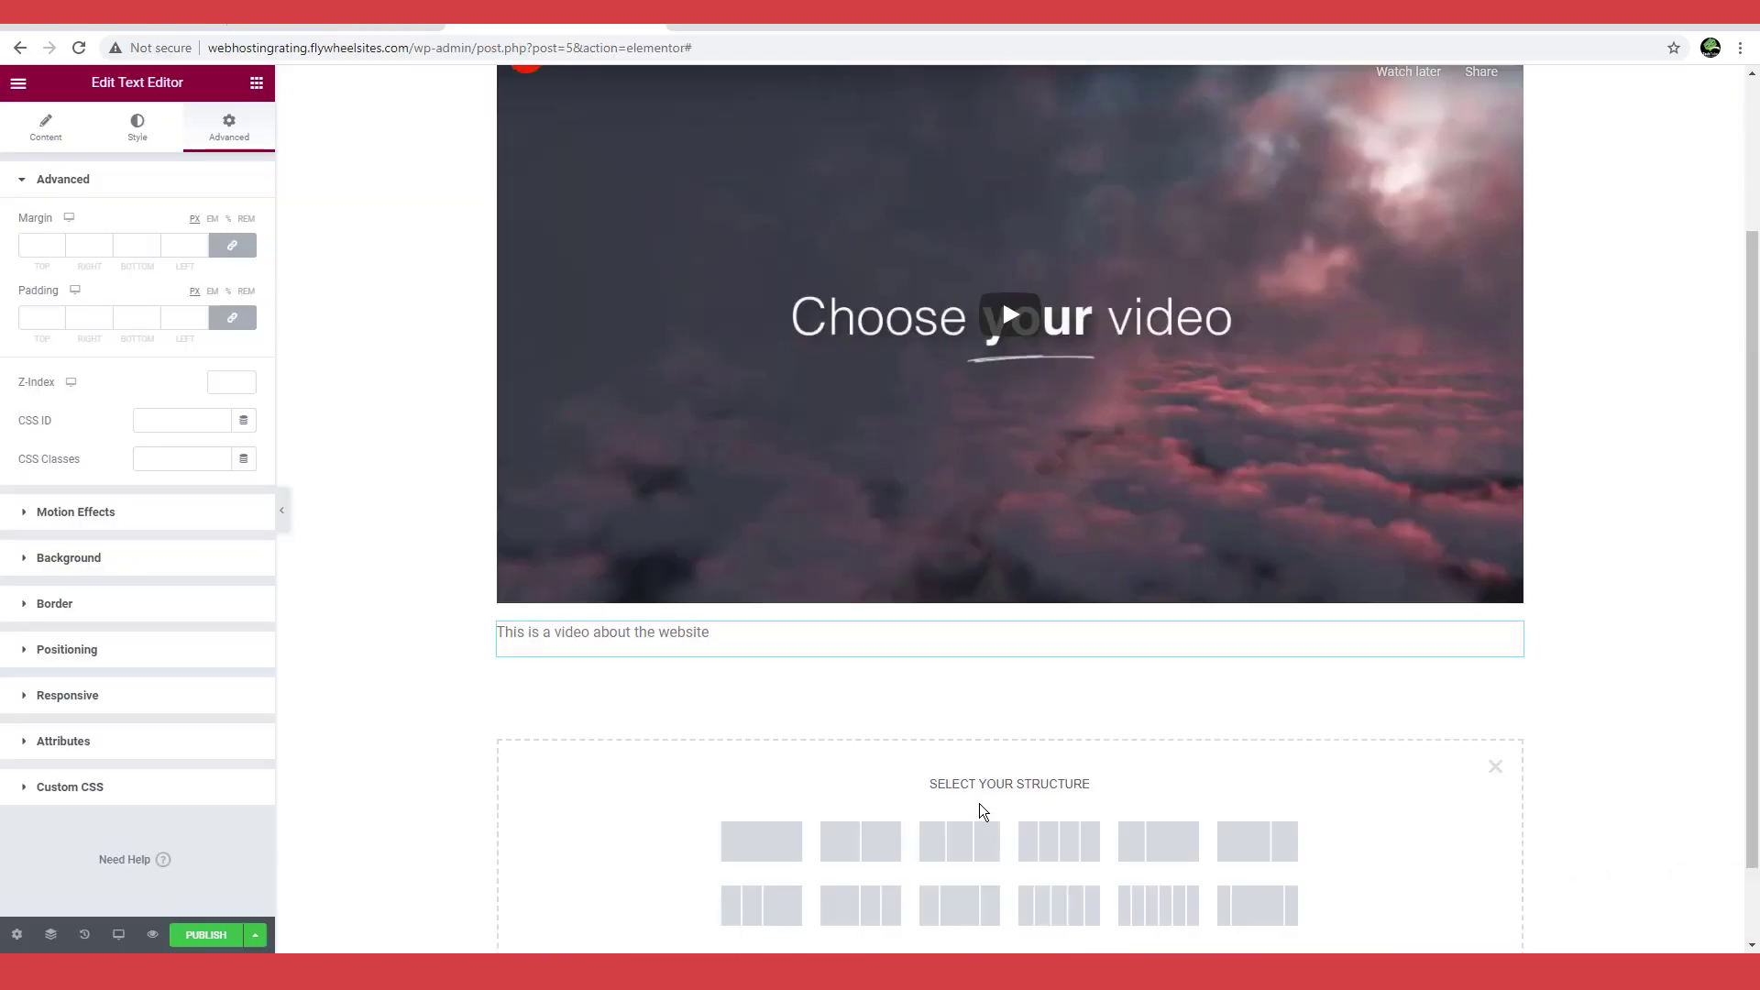
Step: Insert a two-column section below the text and drop an Icon widget into its left column
left_click(869, 843)
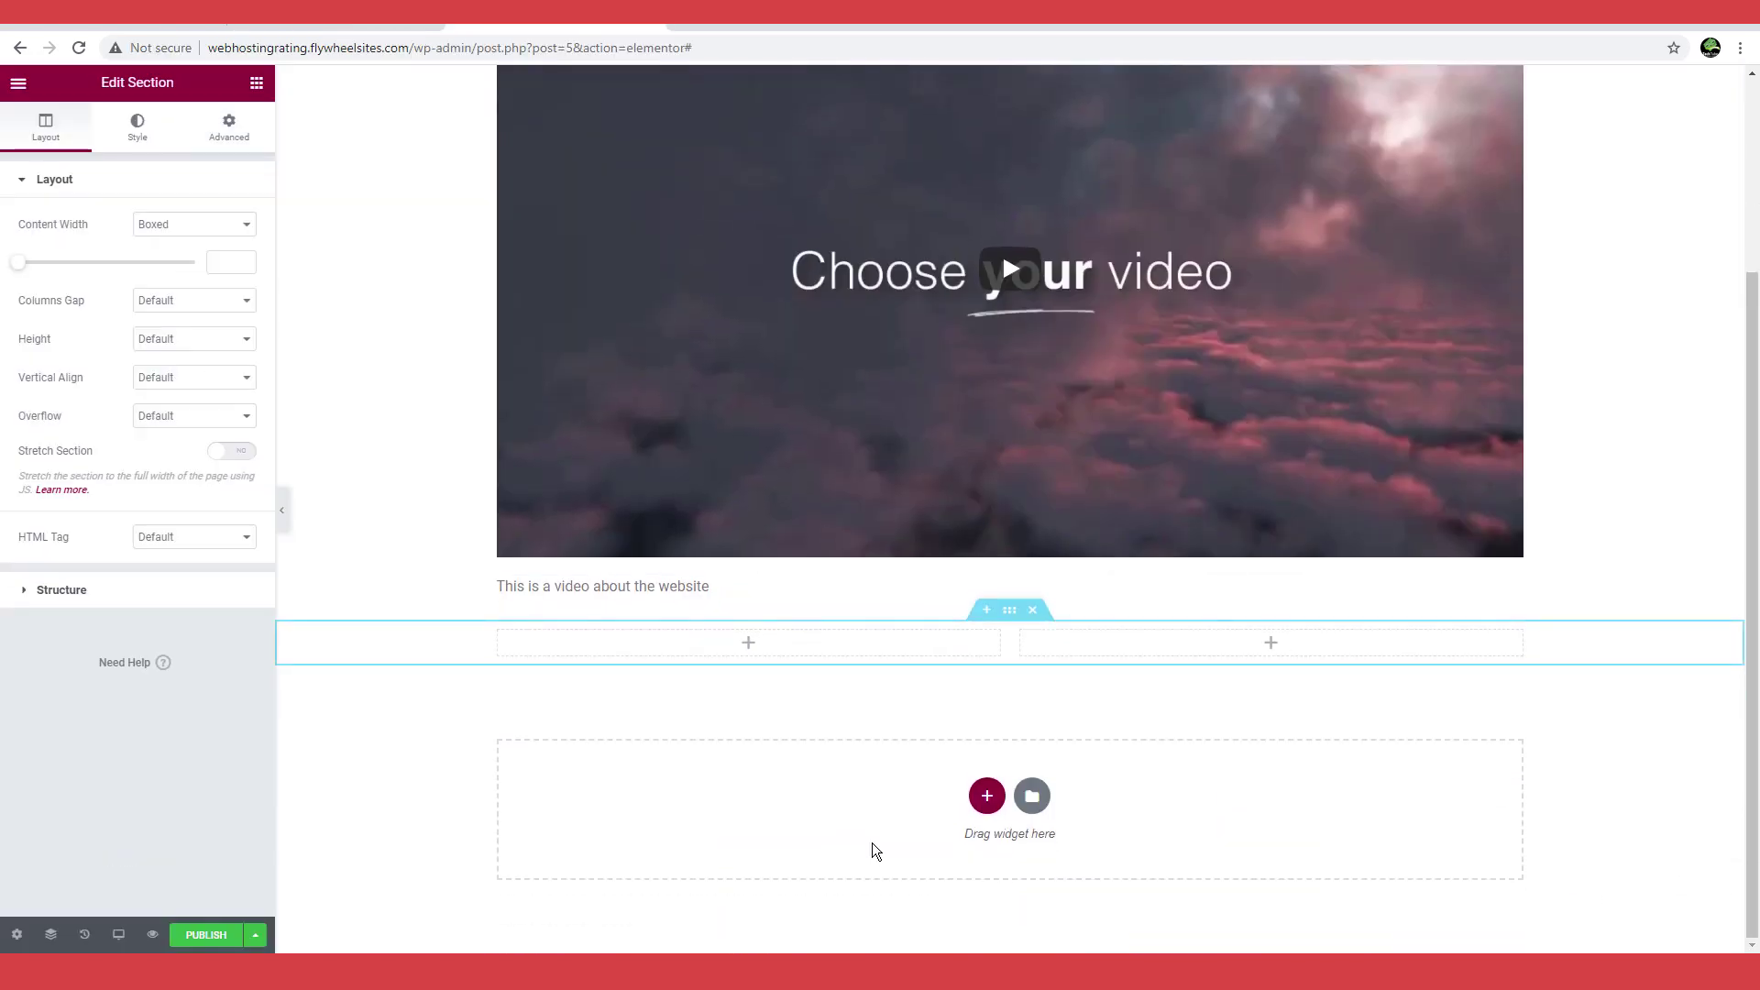
left_click(748, 642)
left_click_drag(204, 596, 722, 657)
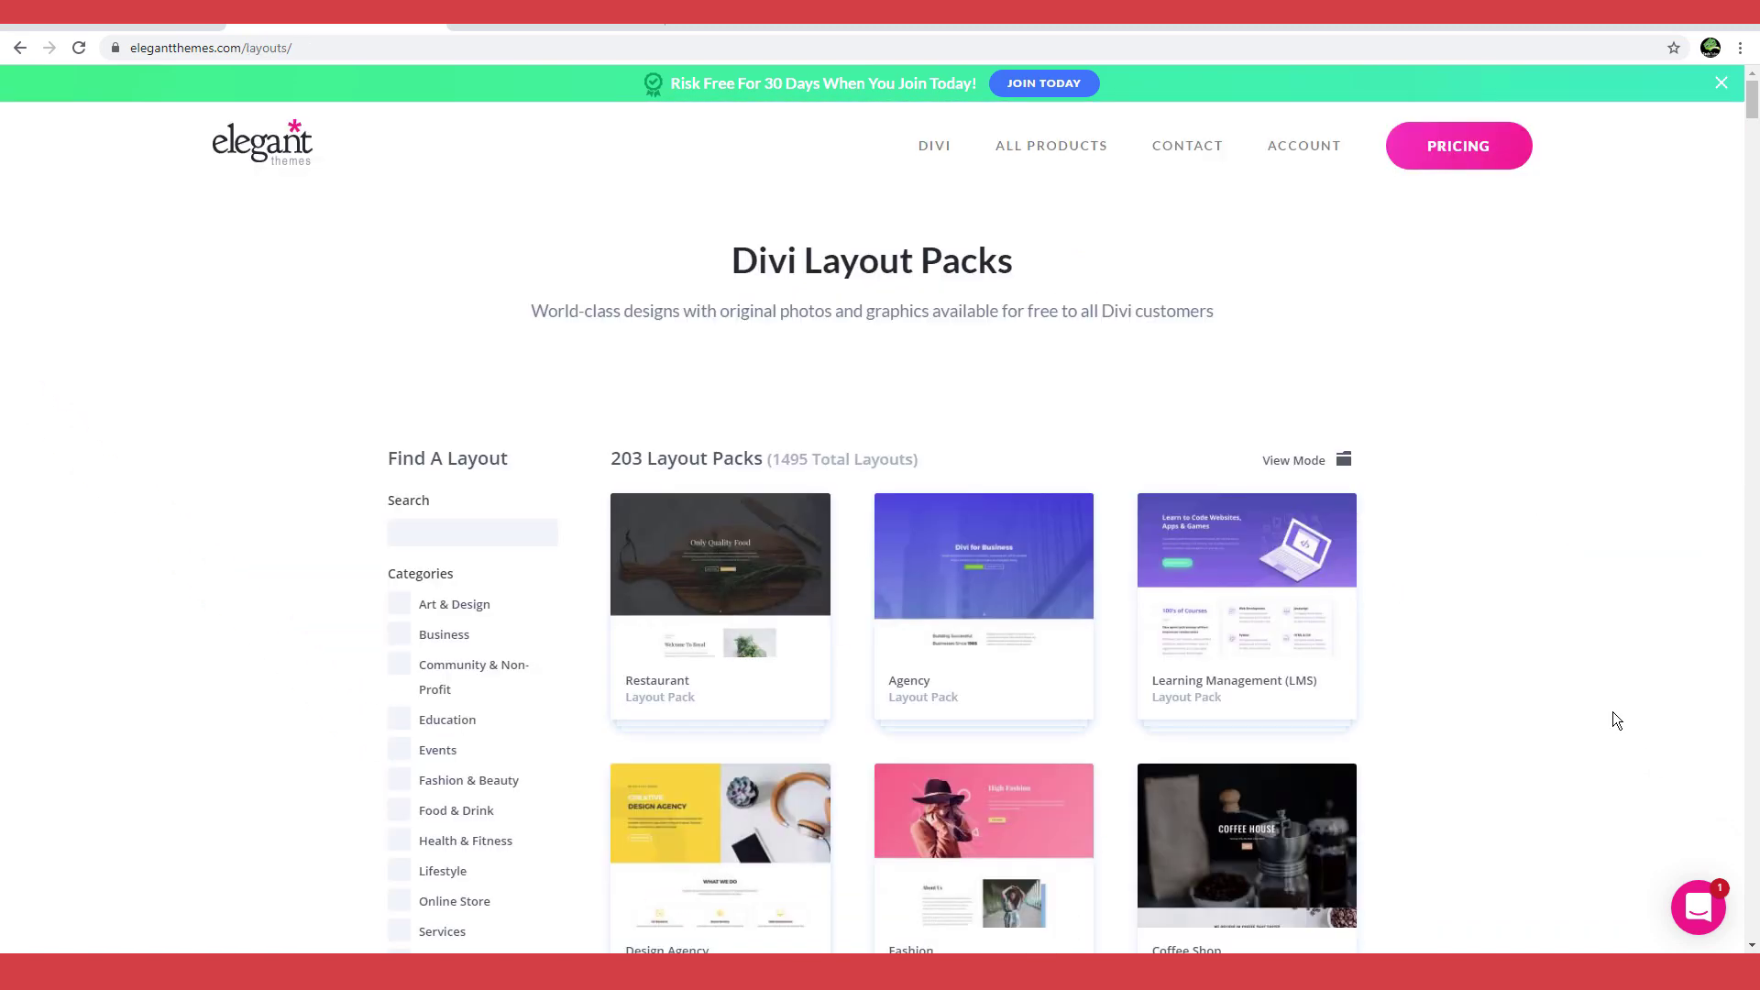
Step: Browse the Divi layout packs filtered to Online Store, then begin a new row on the Divi demo
scroll(1616, 720, "down", 5)
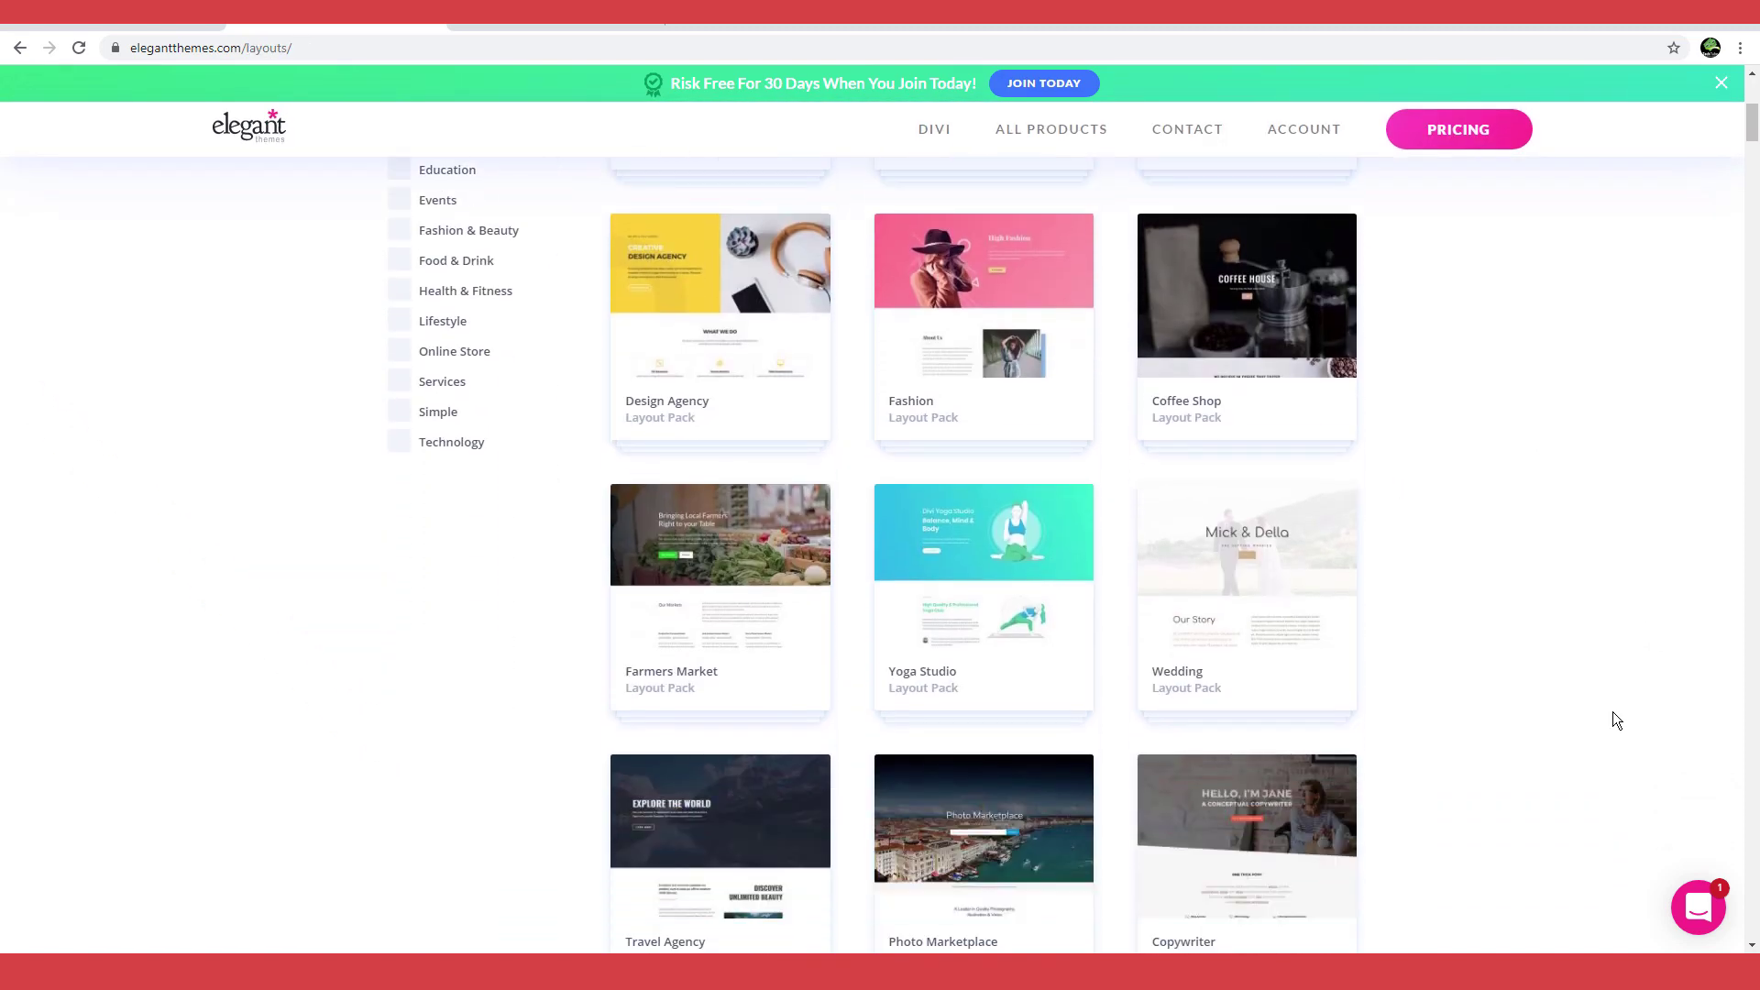
scroll(1616, 721, "down", 1)
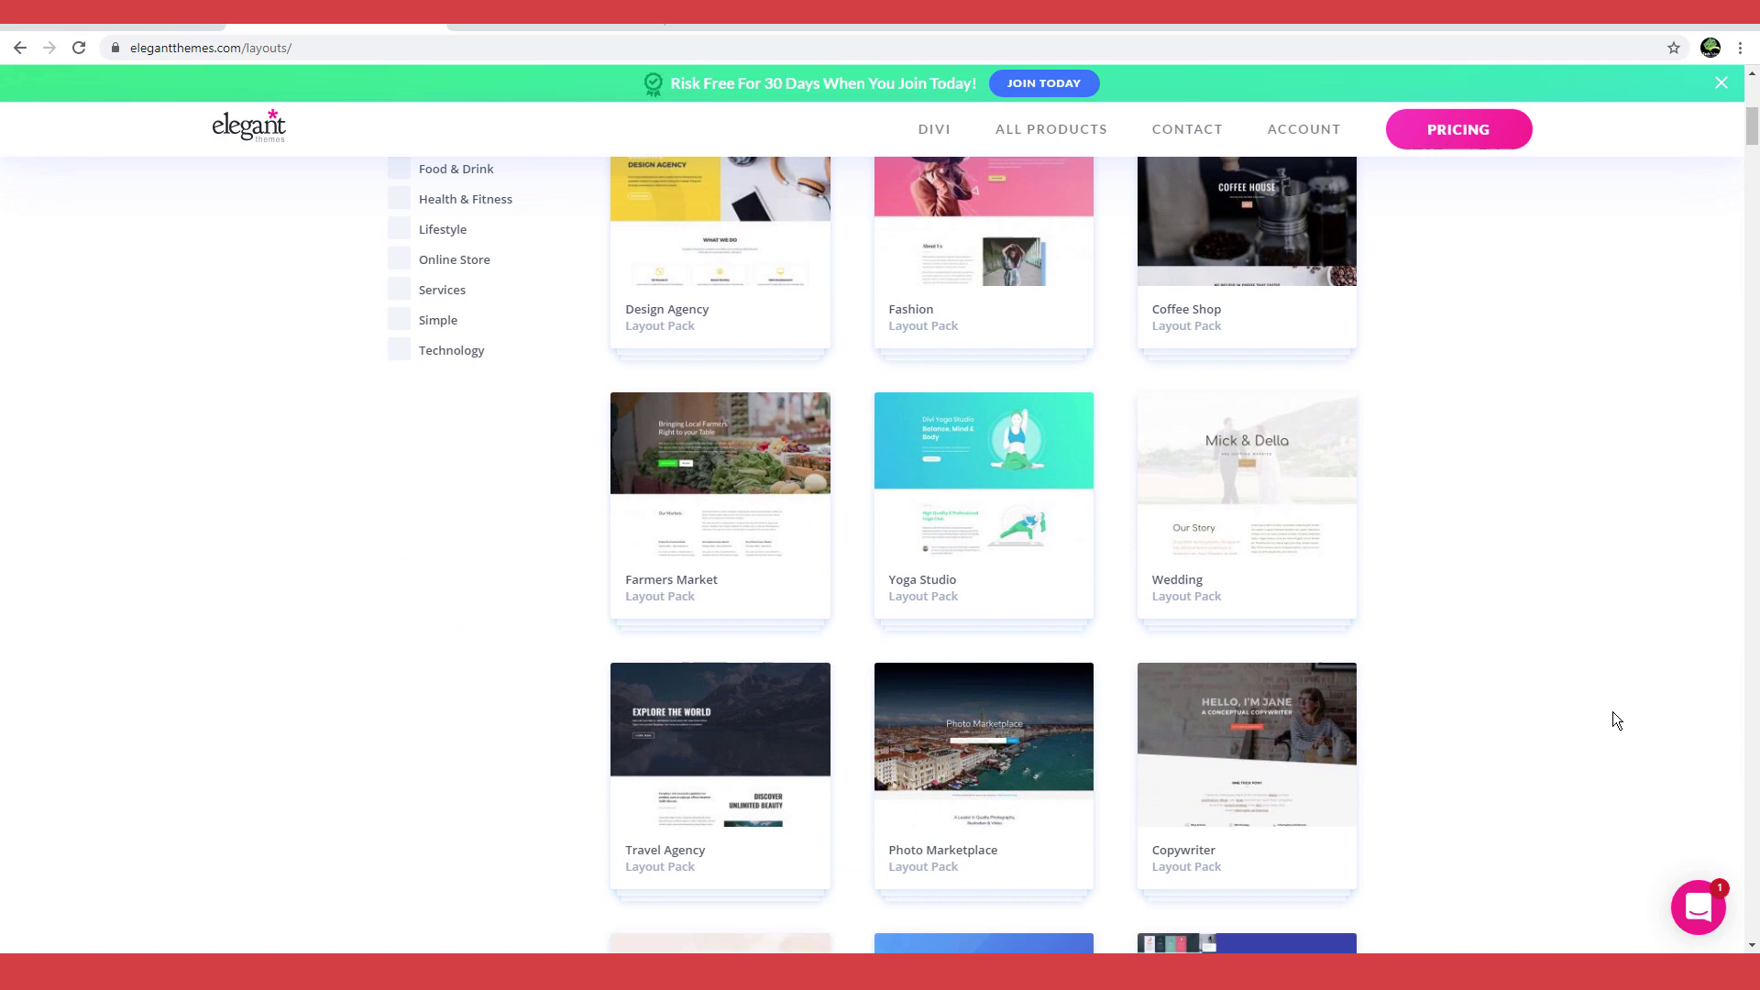
scroll(1616, 720, "up", 4)
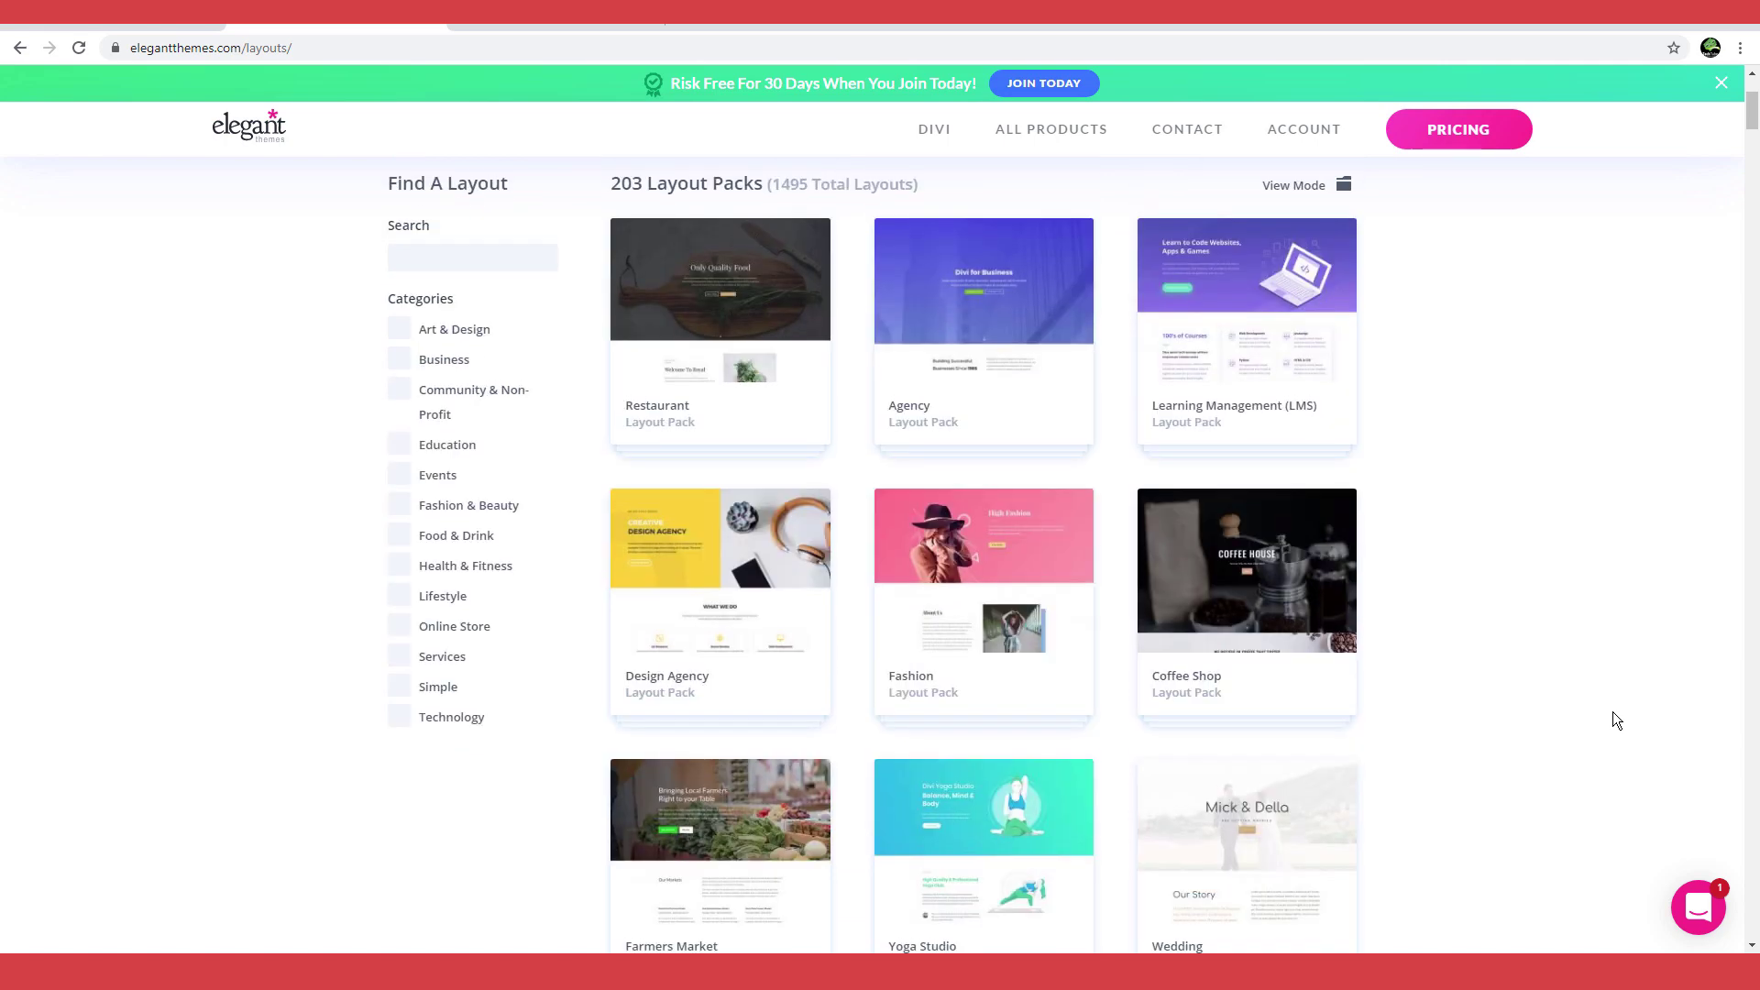
scroll(1613, 713, "up", 1)
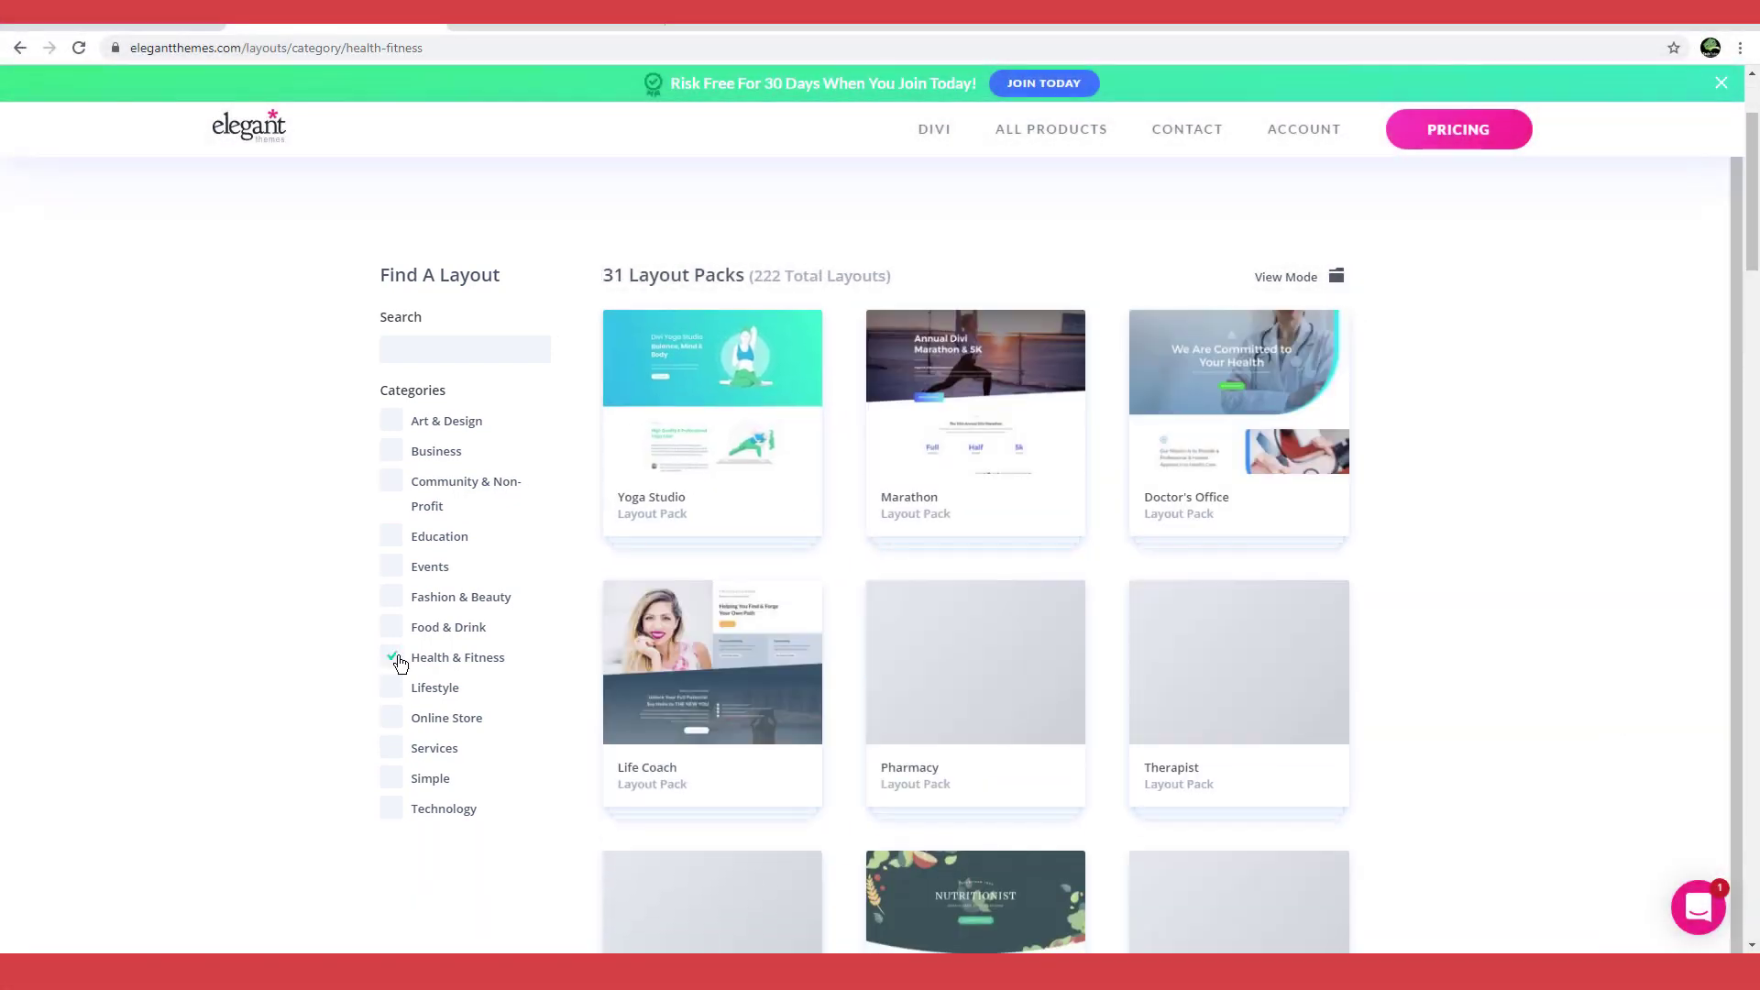
left_click(400, 719)
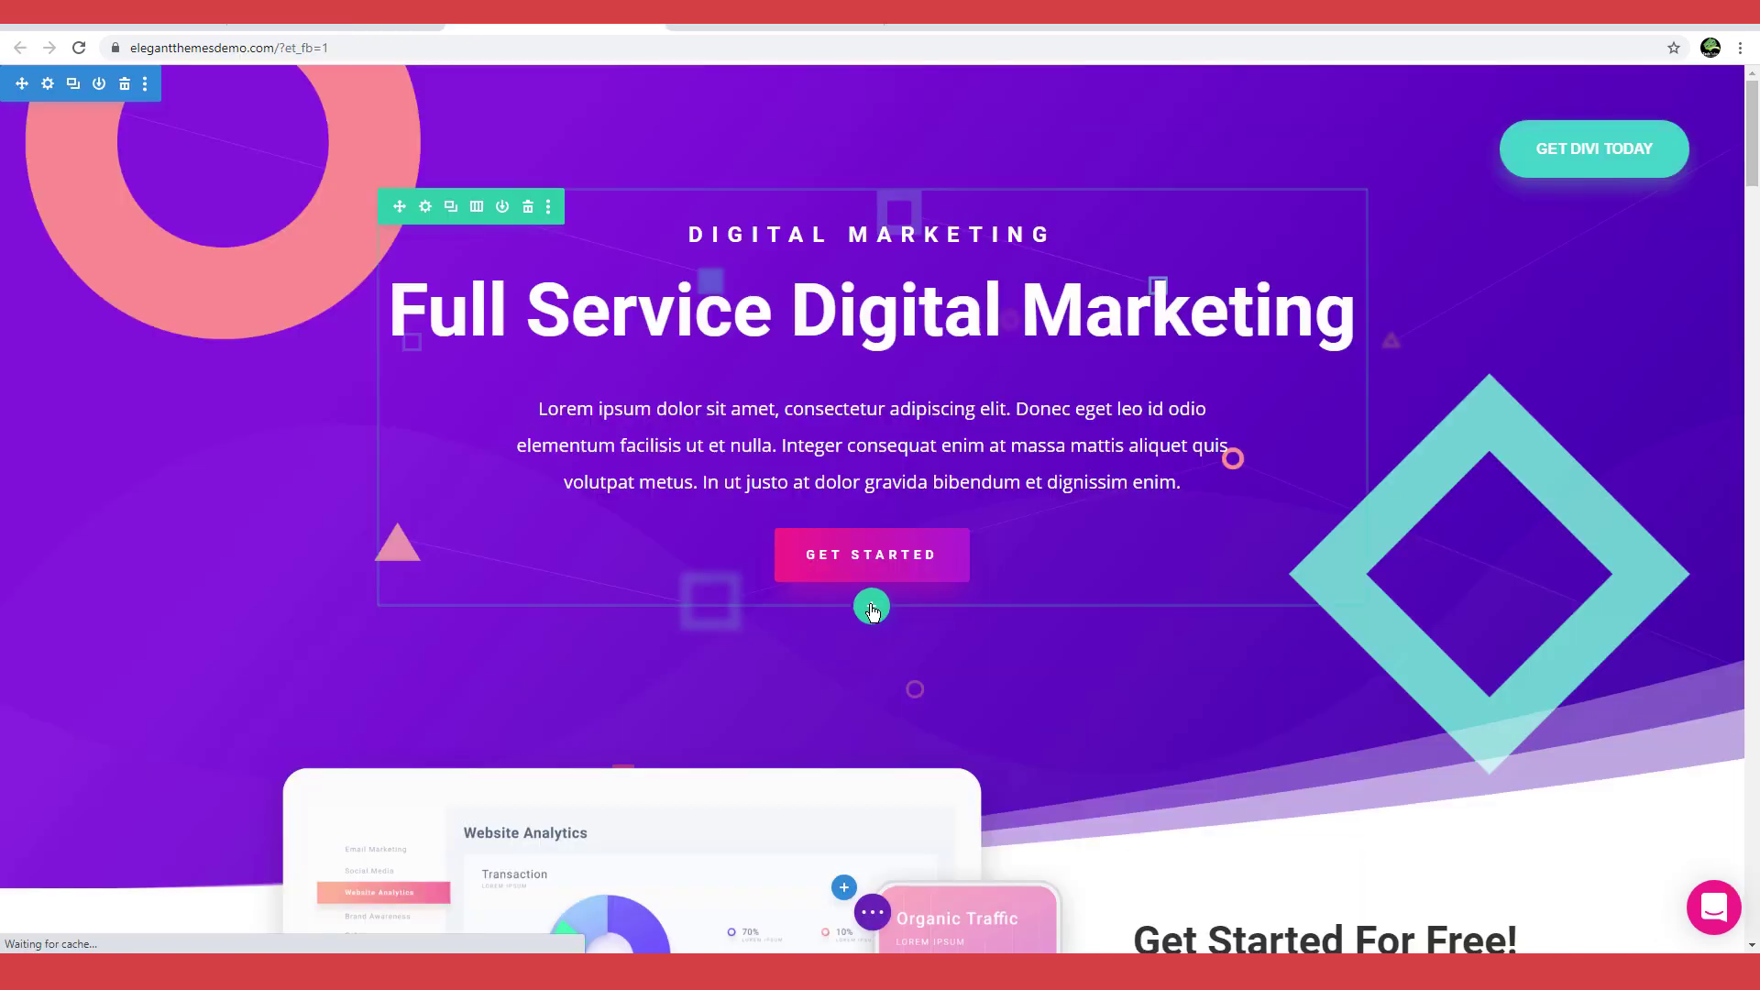
left_click(871, 605)
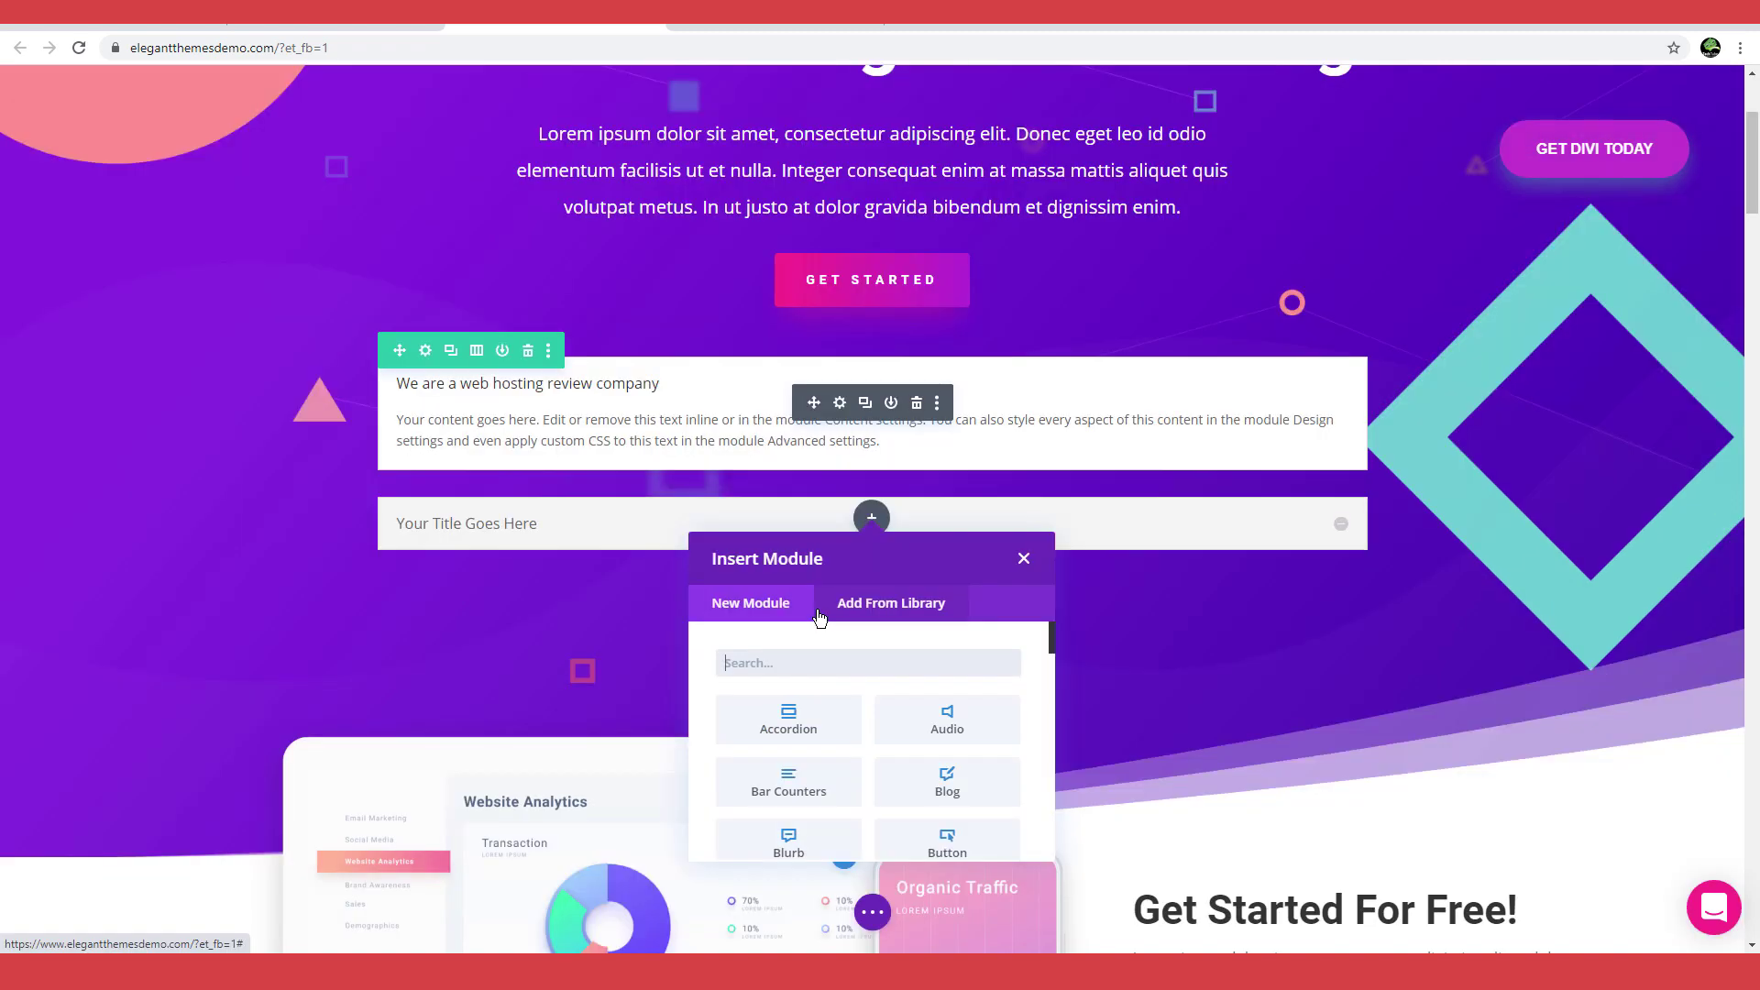
Step: Search Divi modules for 'pop up', then clear the search and scroll through all modules
type("pop")
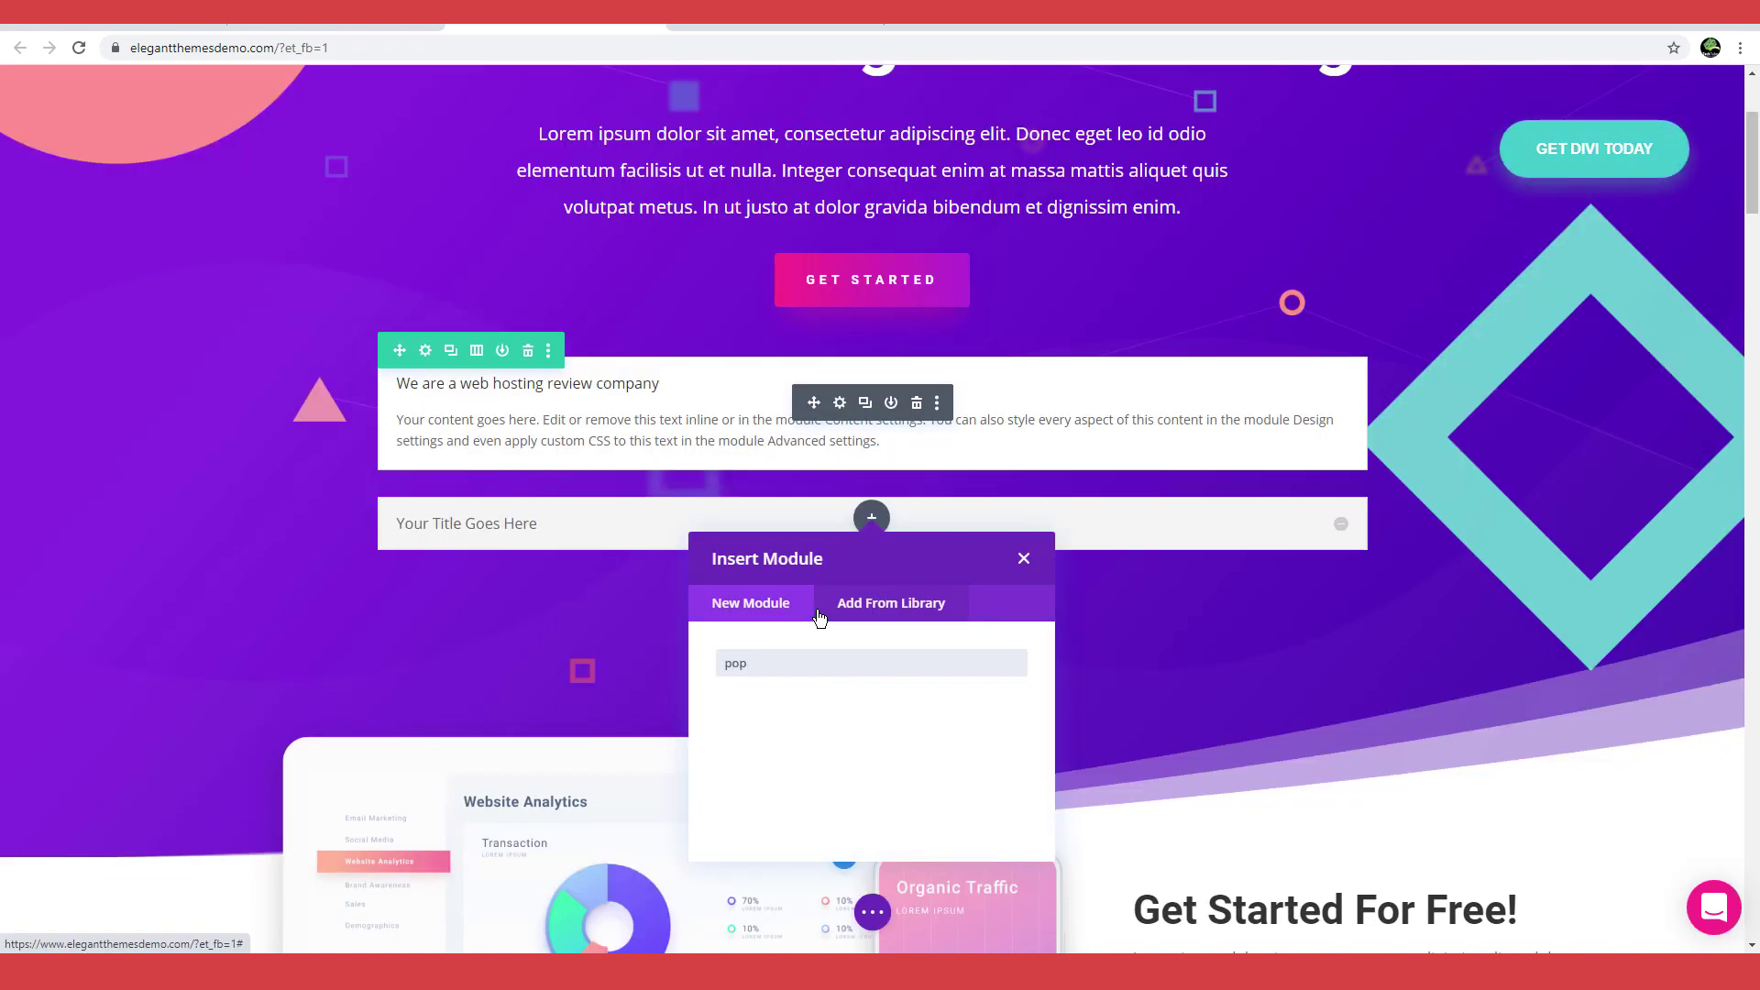
type(" up")
key("BackSpace")
key("BackSpace")
key("BackSpace")
key("BackSpace")
key("BackSpace")
key("BackSpace")
scroll(837, 797, "down", 8)
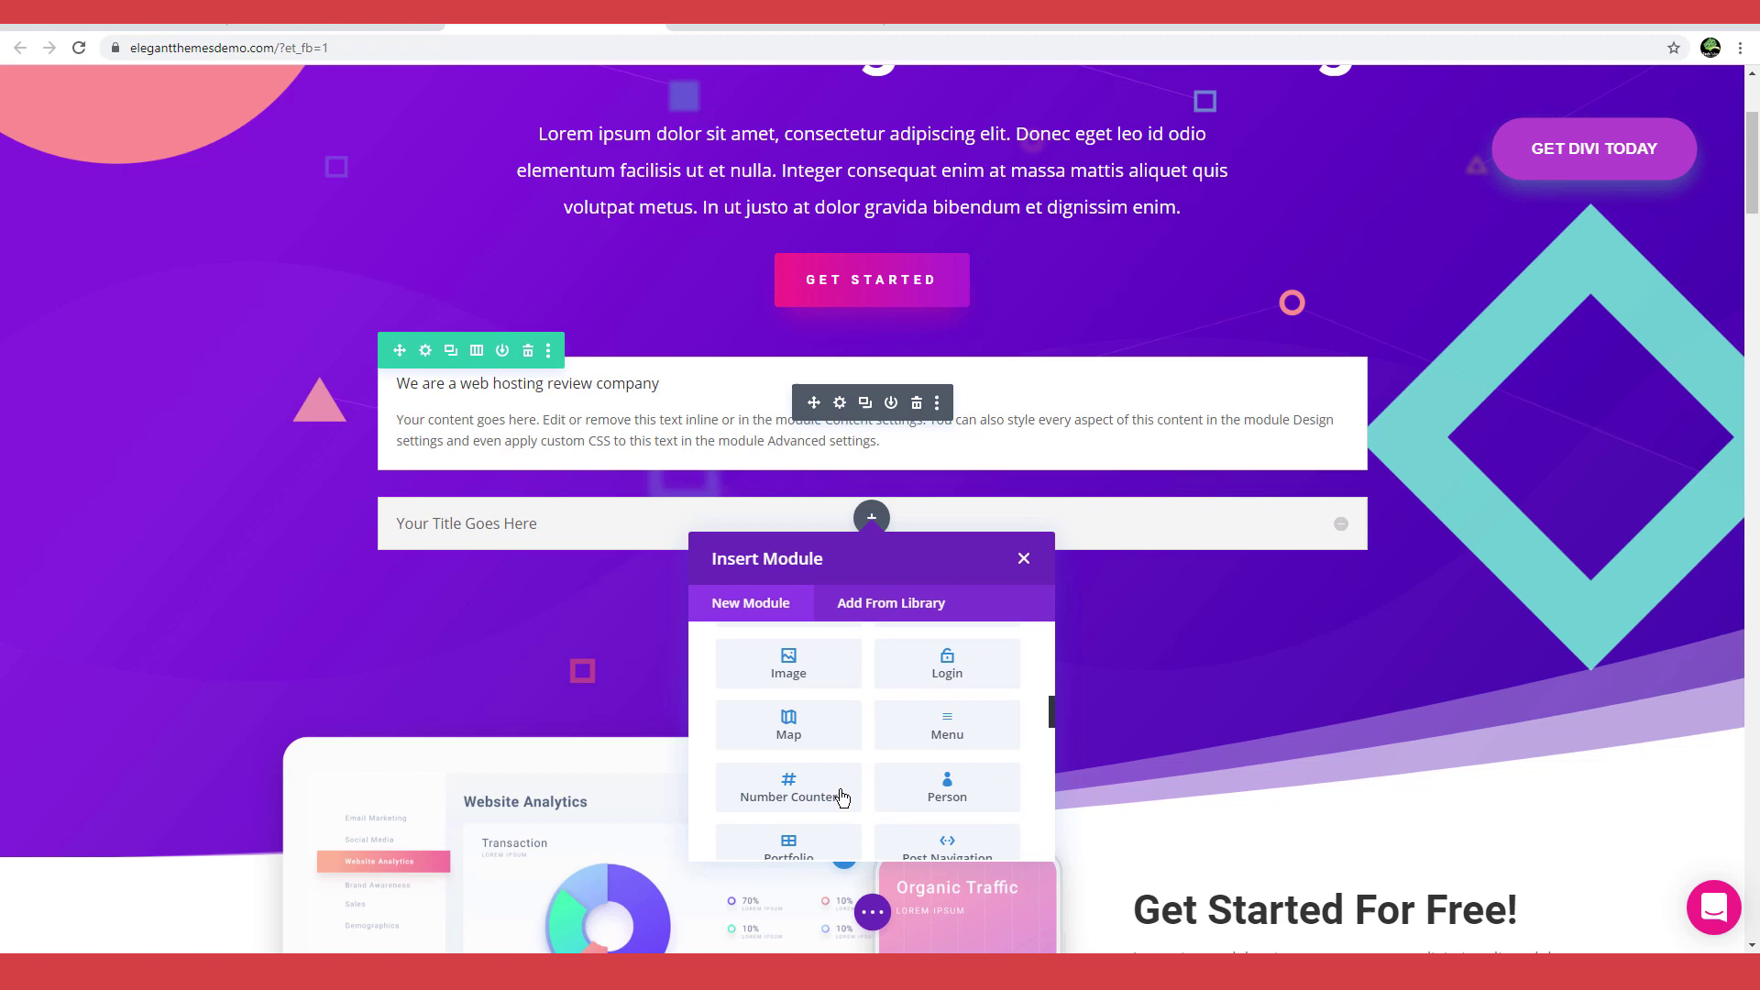
scroll(841, 797, "down", 5)
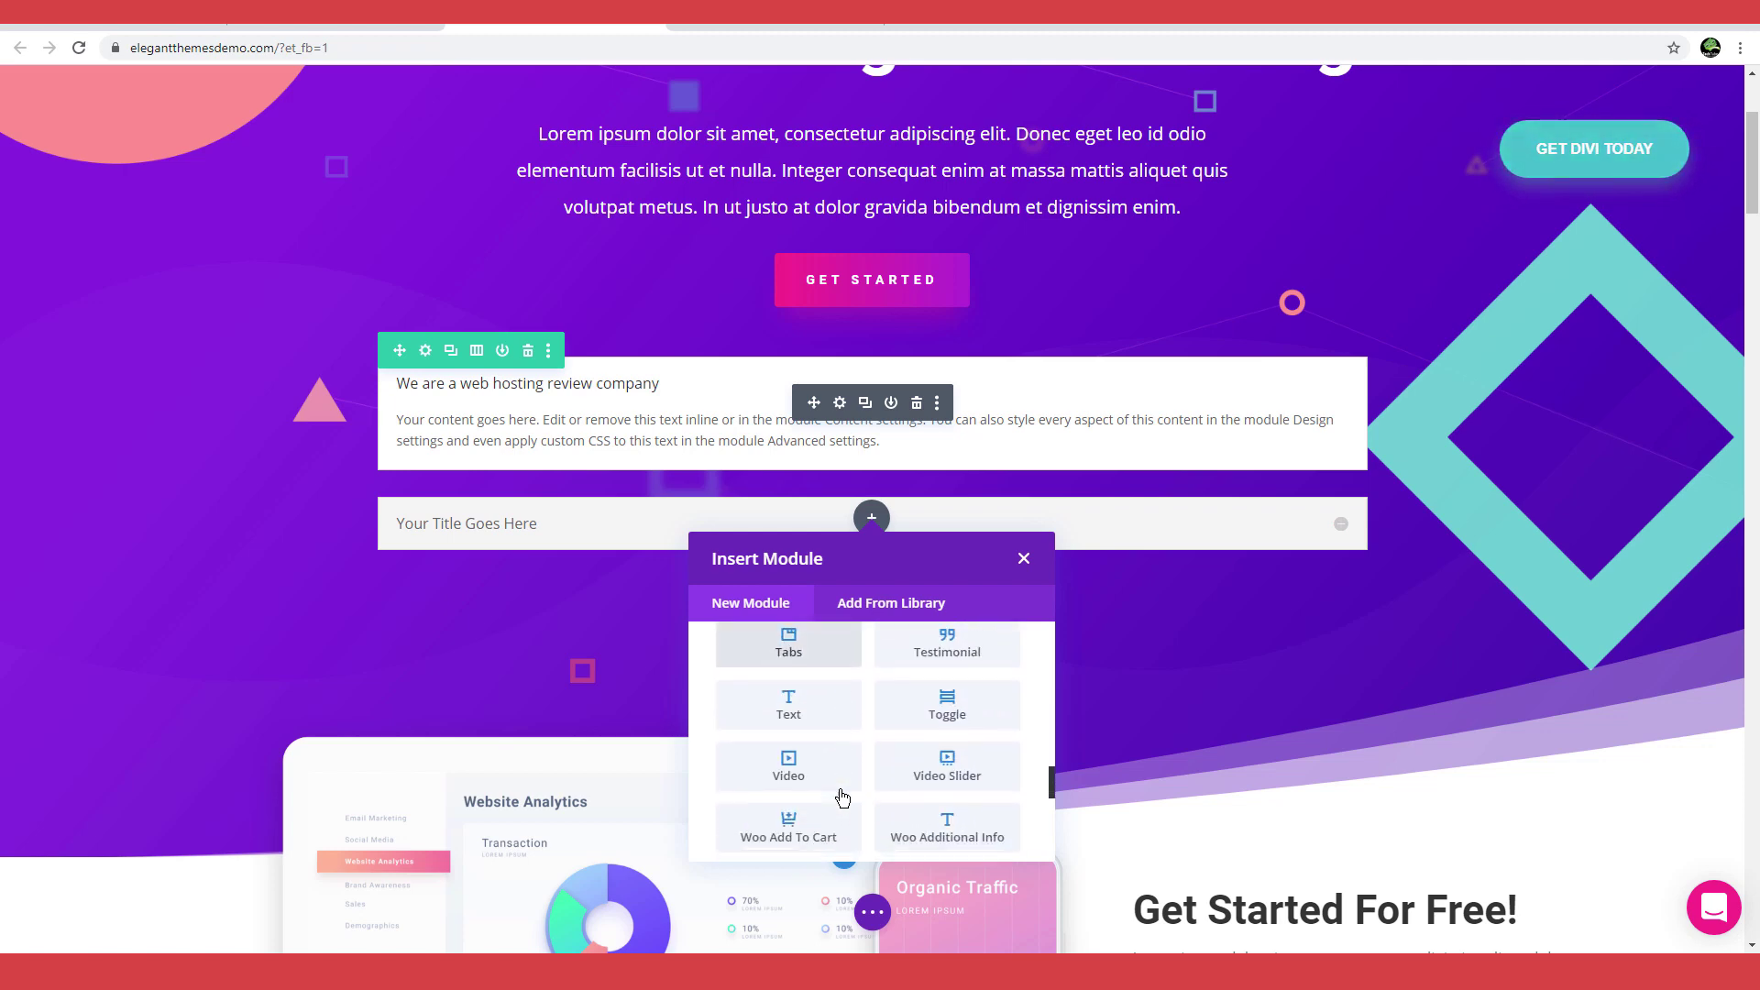
scroll(842, 798, "down", 4)
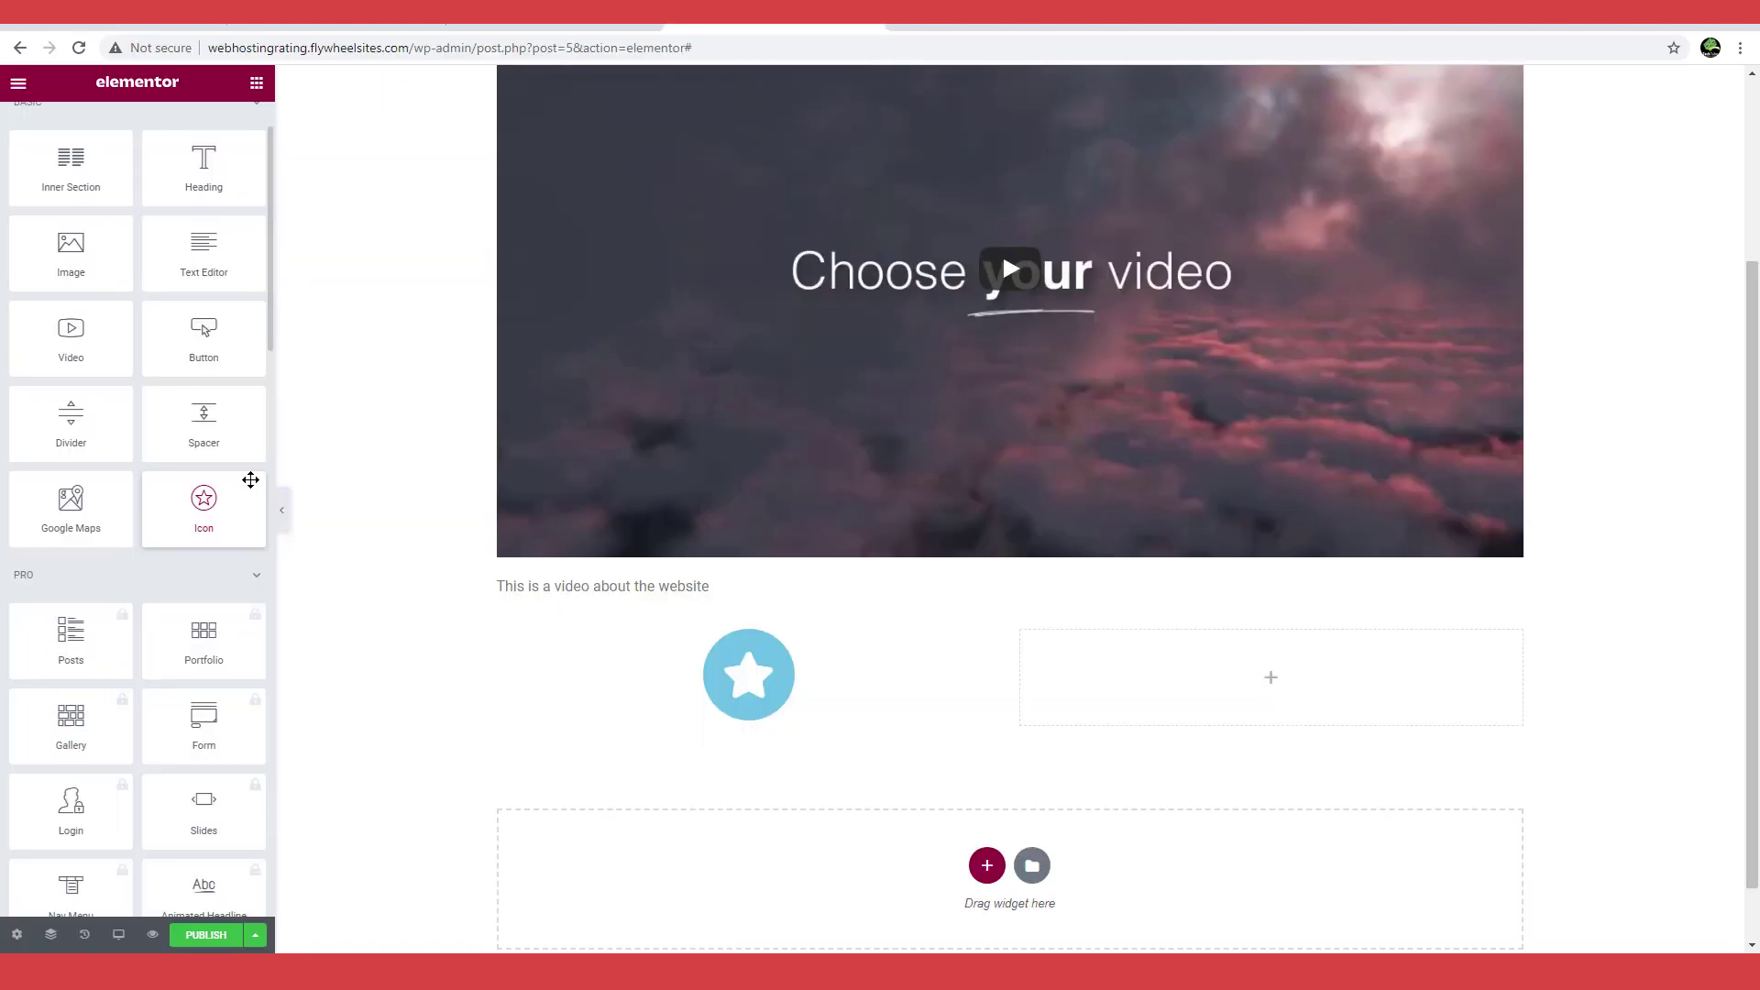
Step: Scroll the Elements panel and search the widgets for 'port'
scroll(250, 481, "down", 1)
scroll(253, 487, "down", 3)
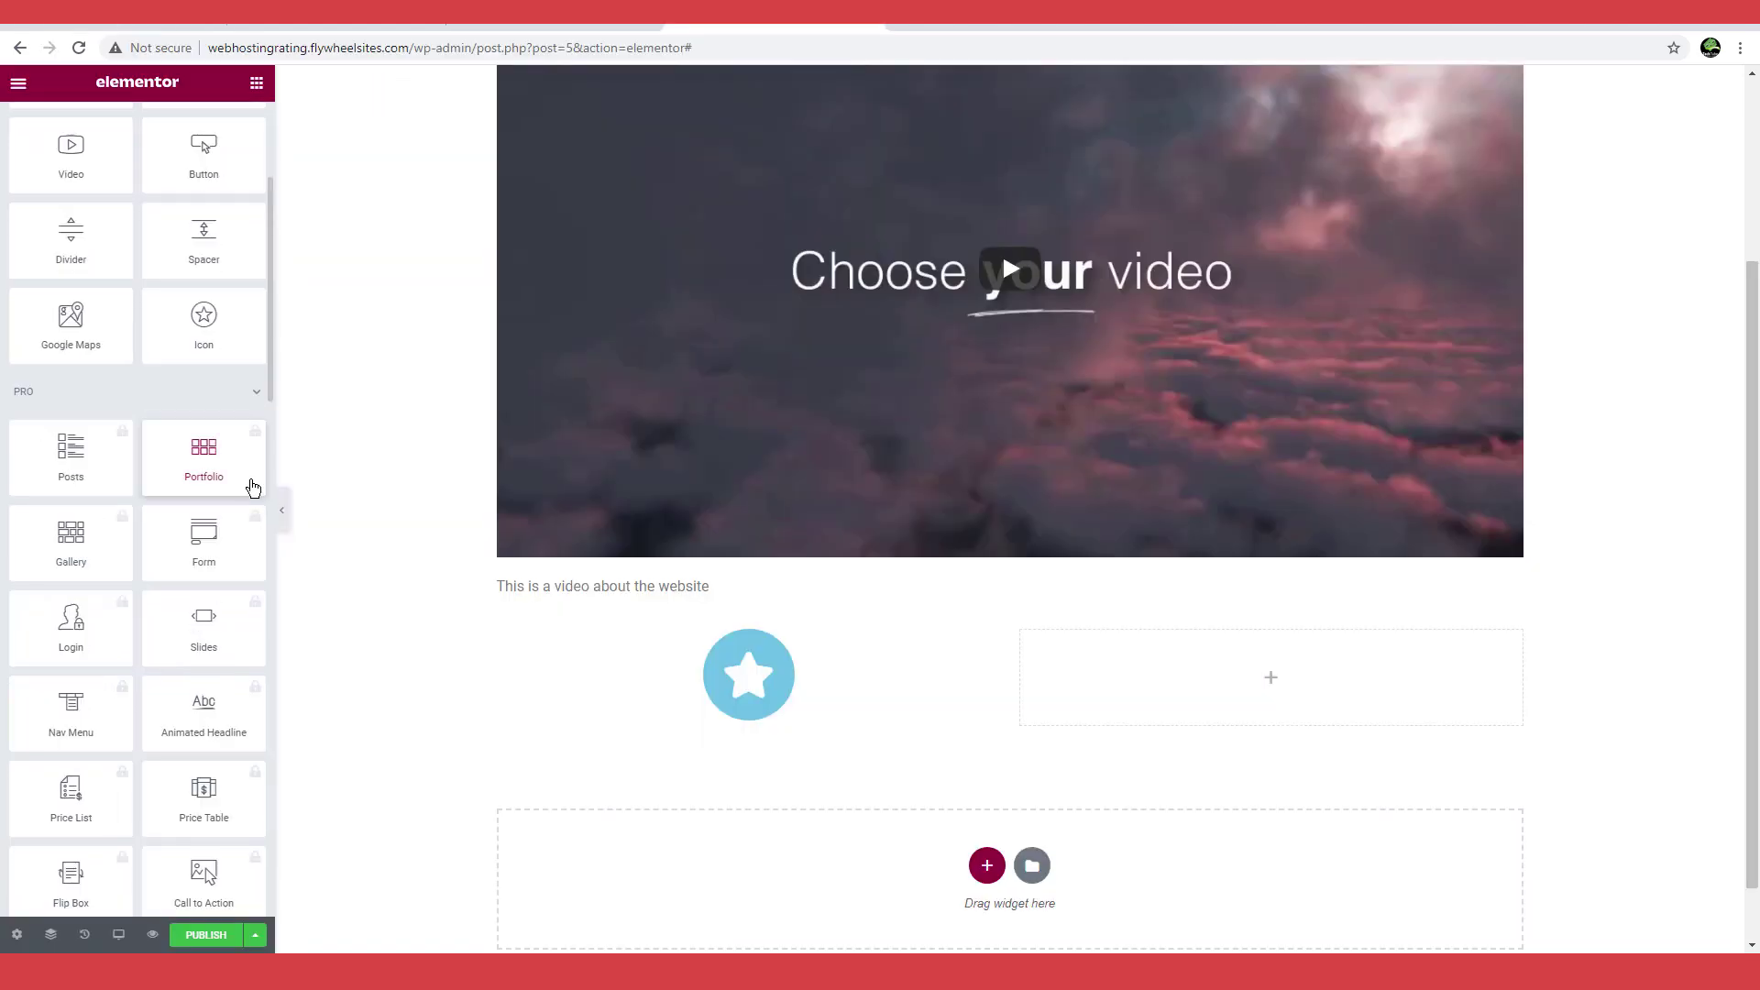
scroll(253, 486, "down", 1)
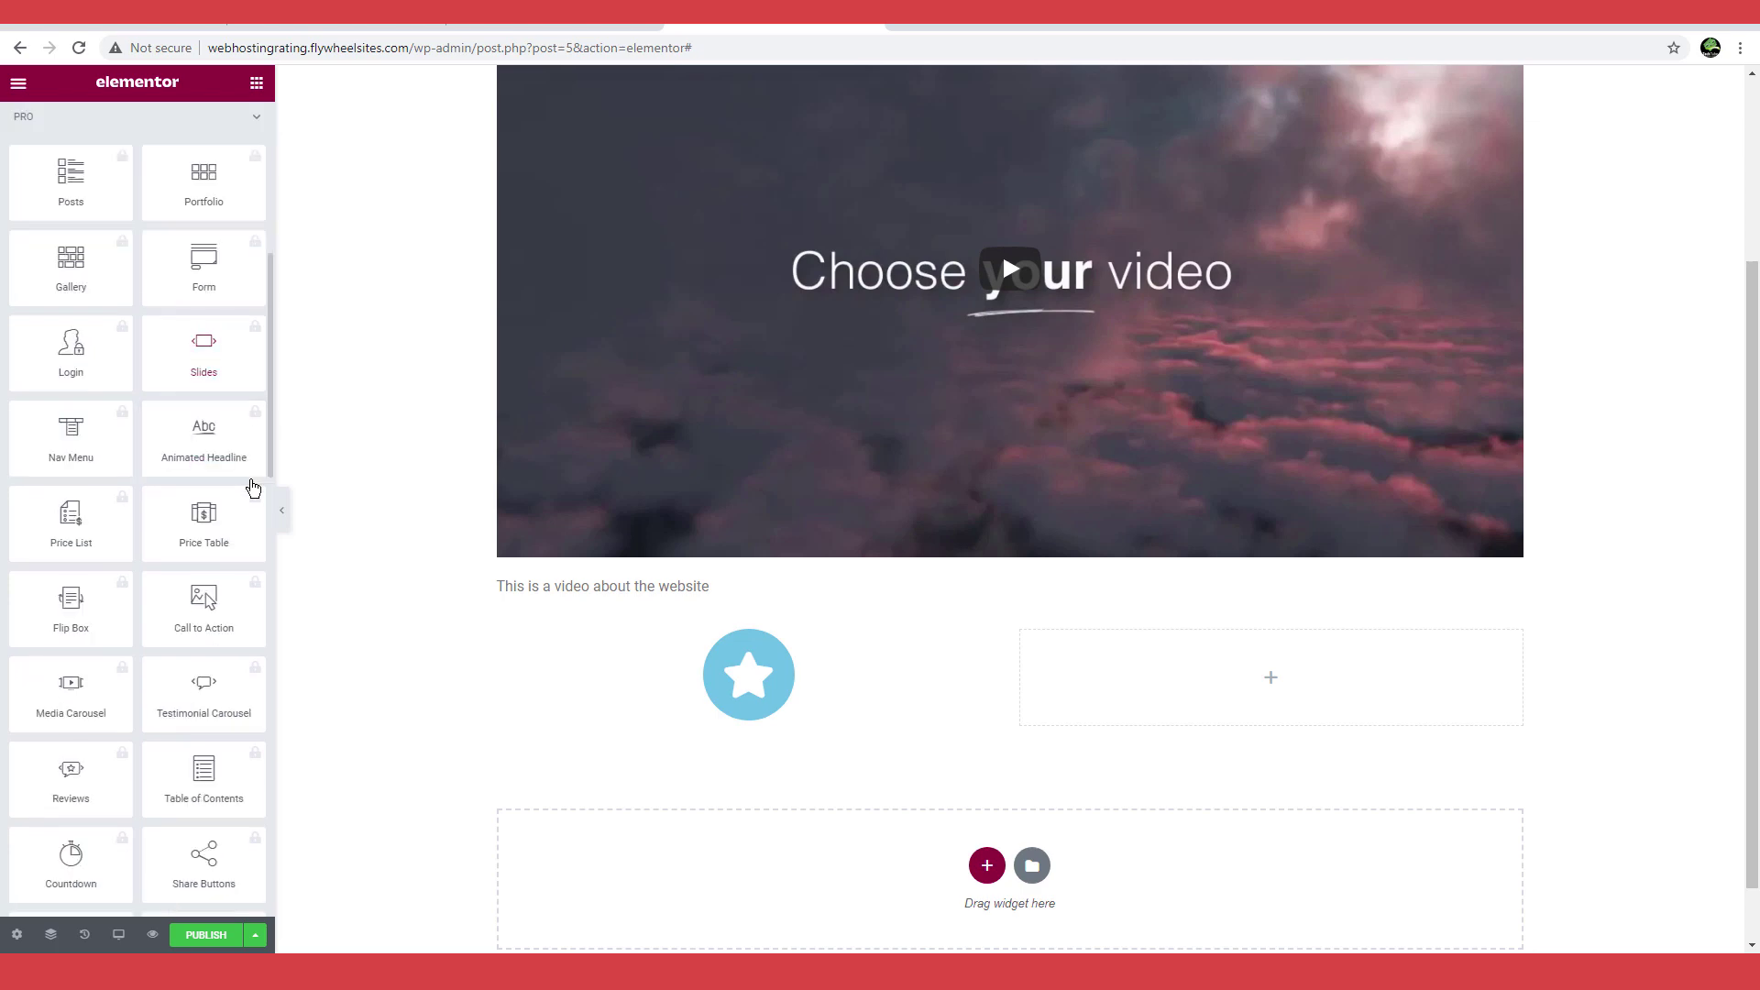
scroll(253, 487, "down", 2)
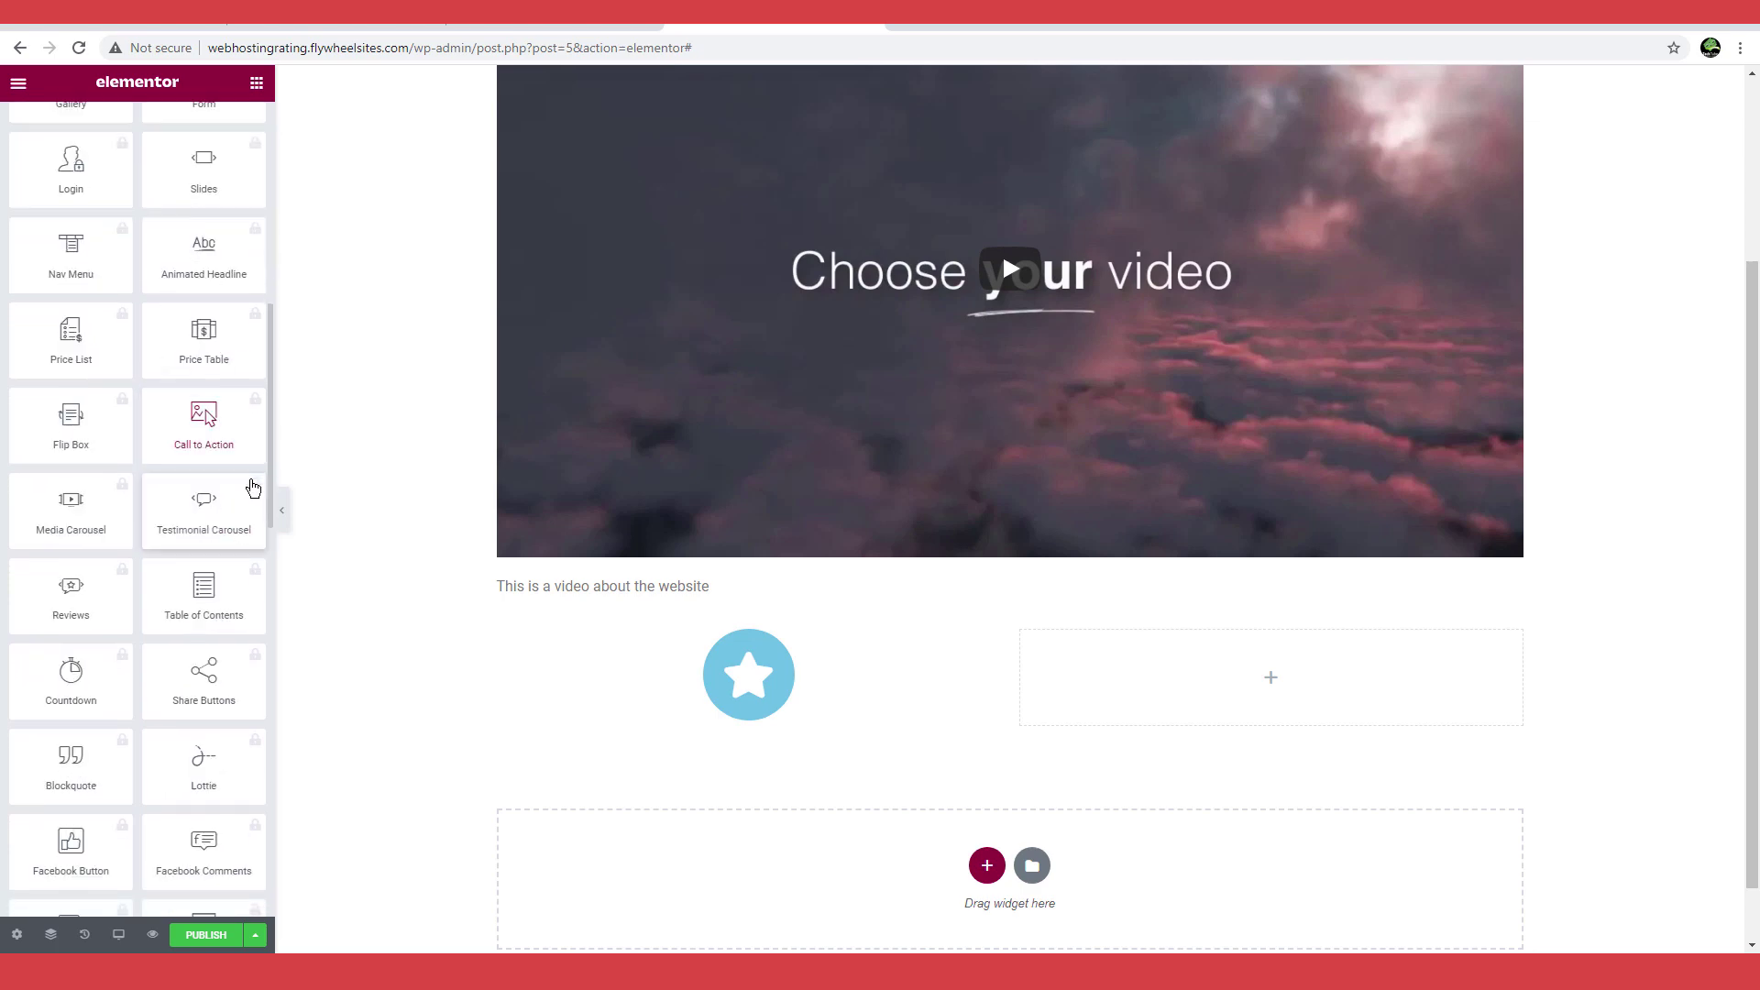
scroll(253, 487, "down", 2)
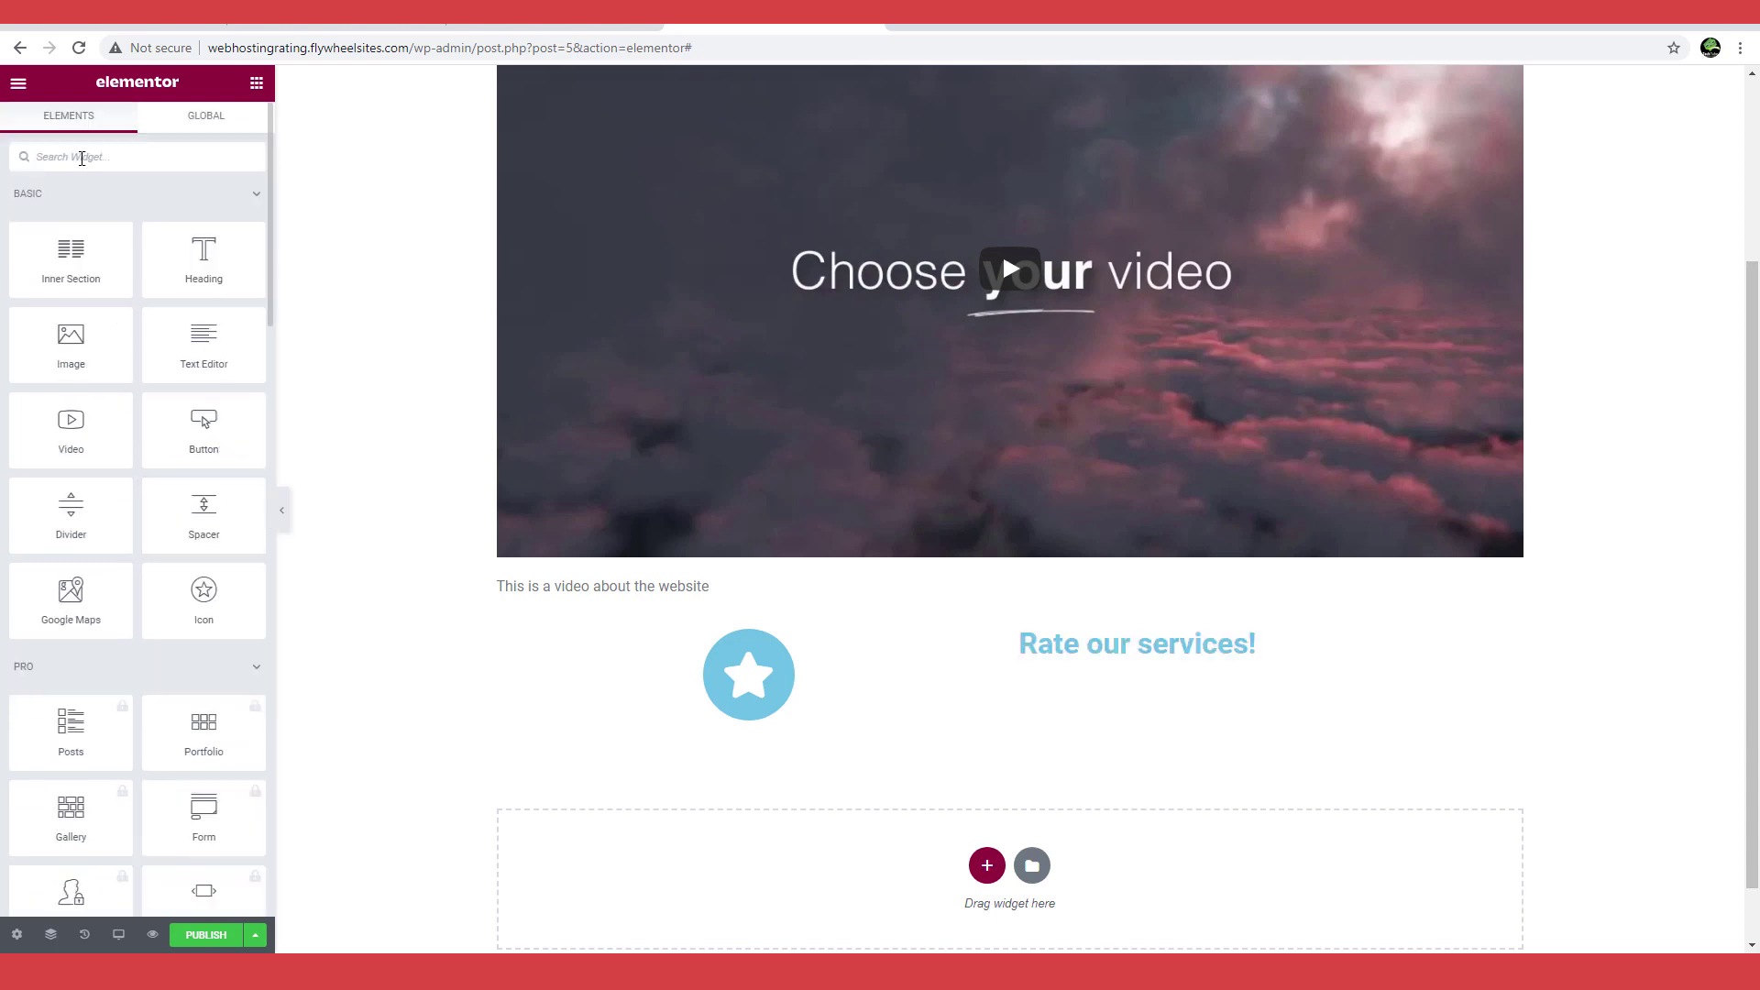
type("port")
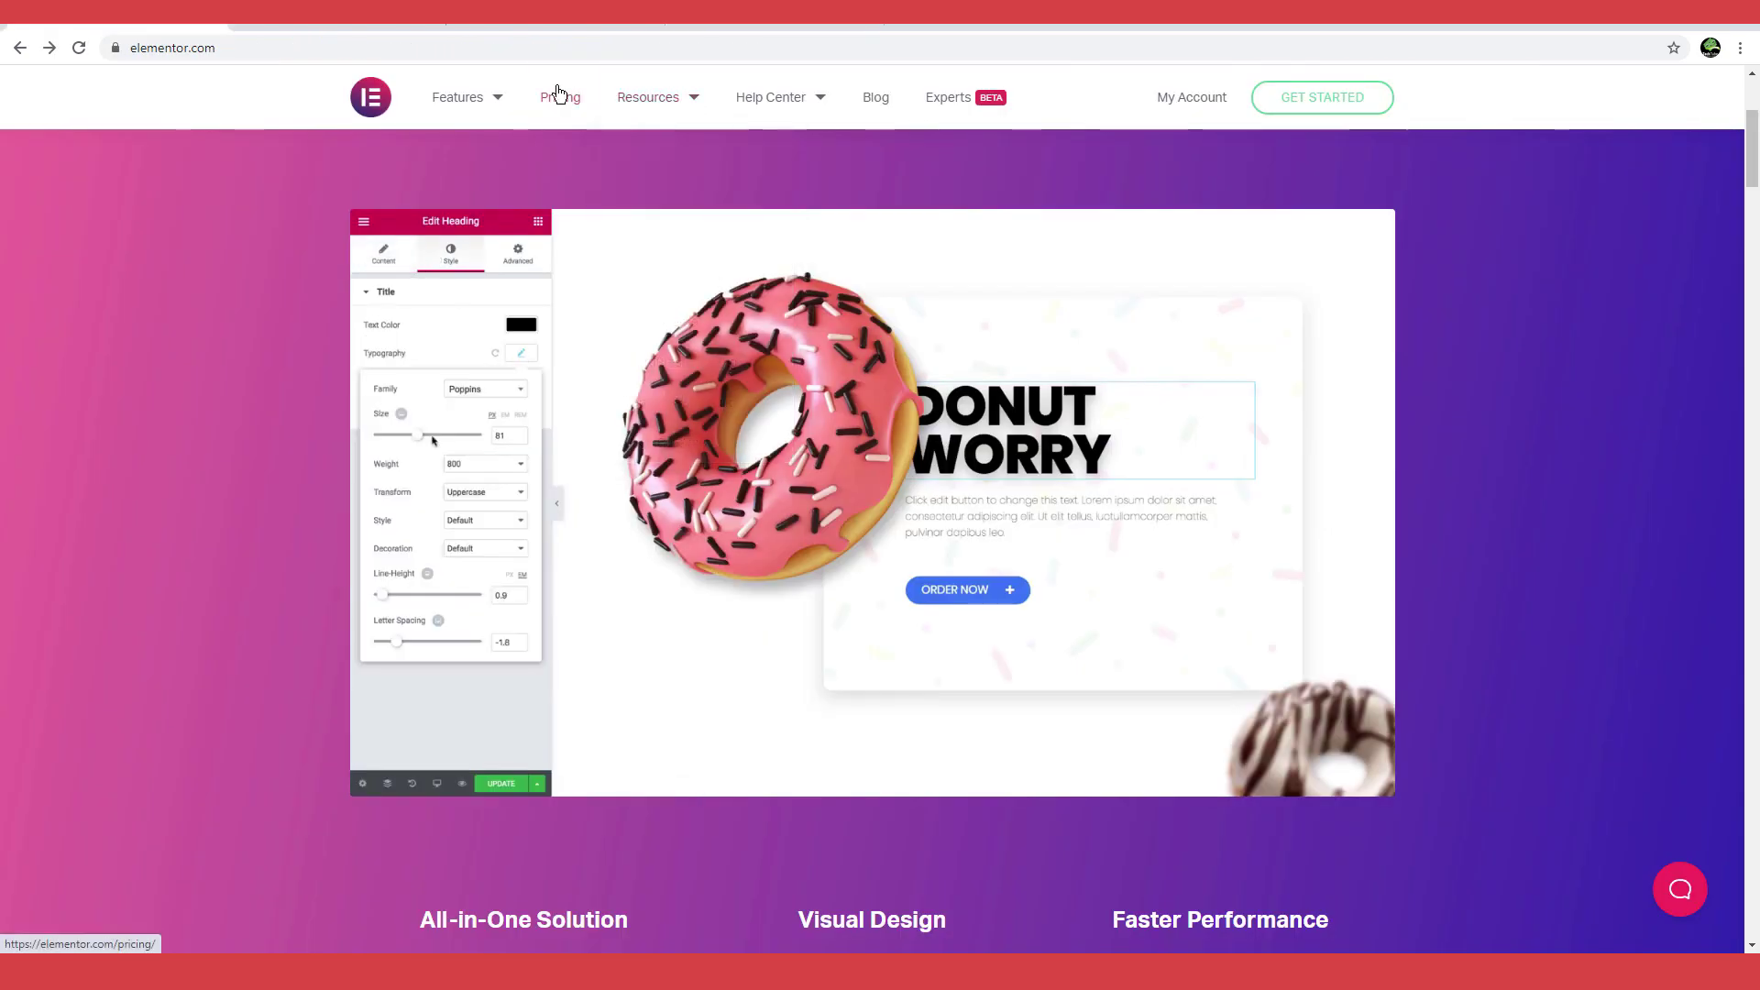
Step: Browse the Template Library kits, then go to the 3rd Party Elementor Add-Ons page
mouse_move(666, 95)
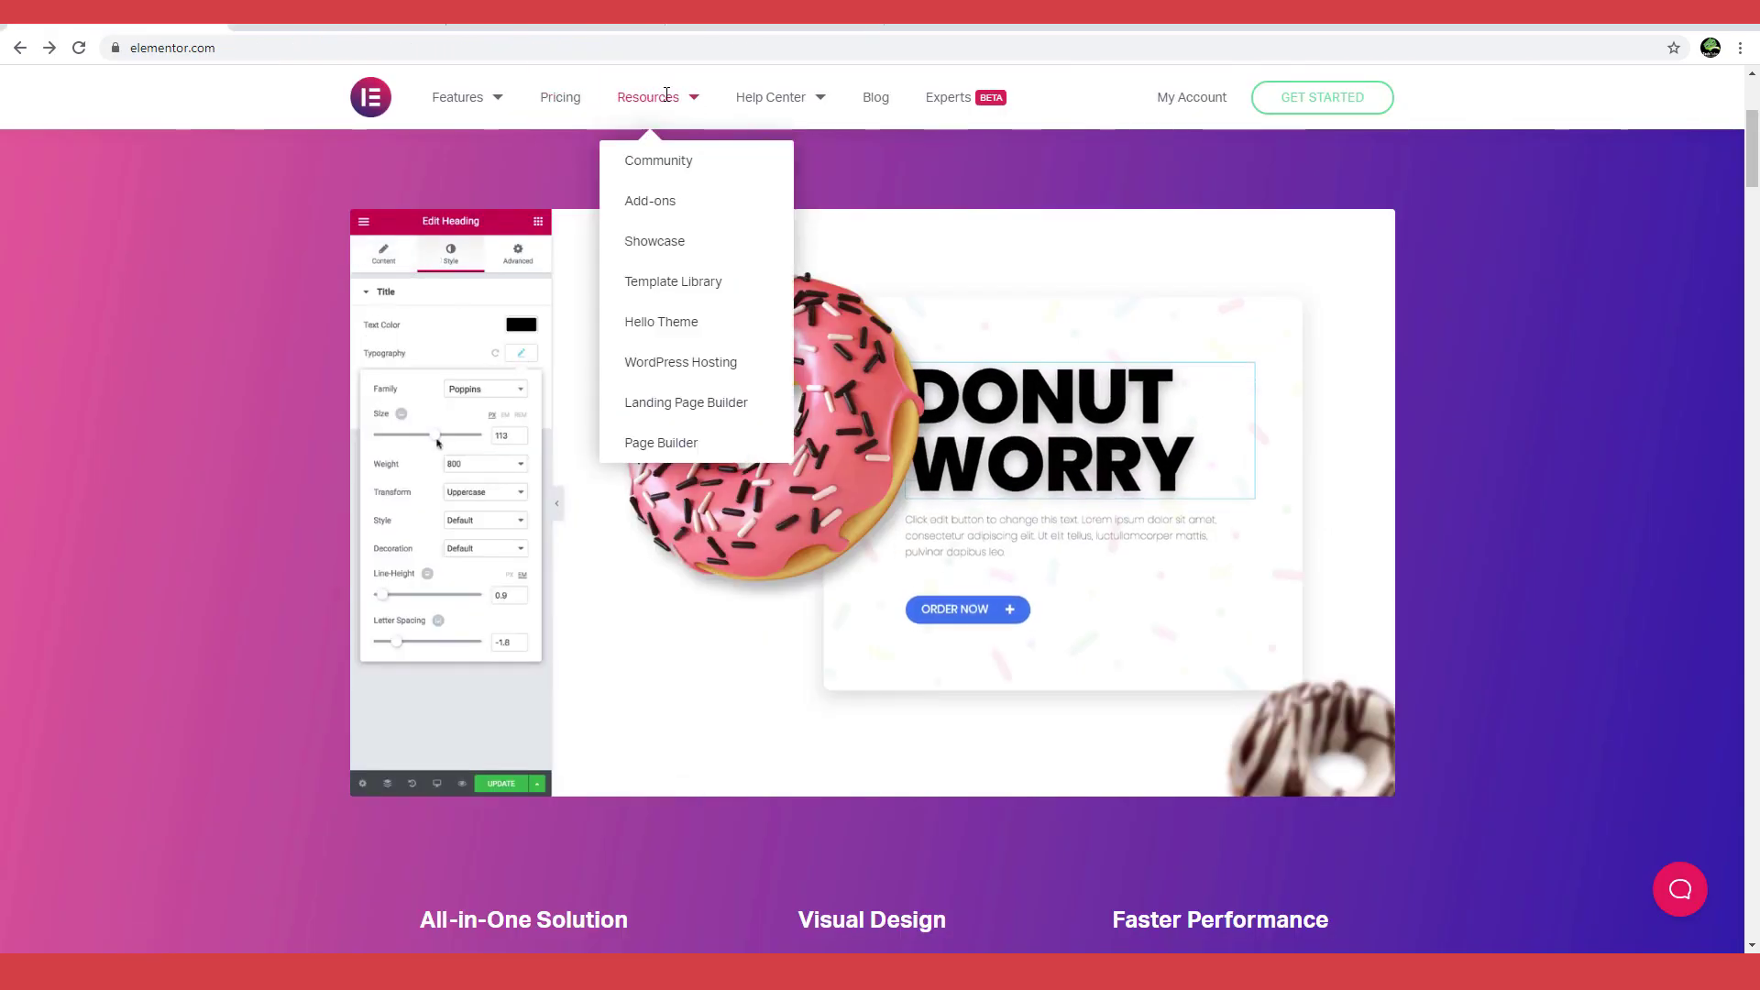
left_click(683, 282)
scroll(1757, 848, "down", 7)
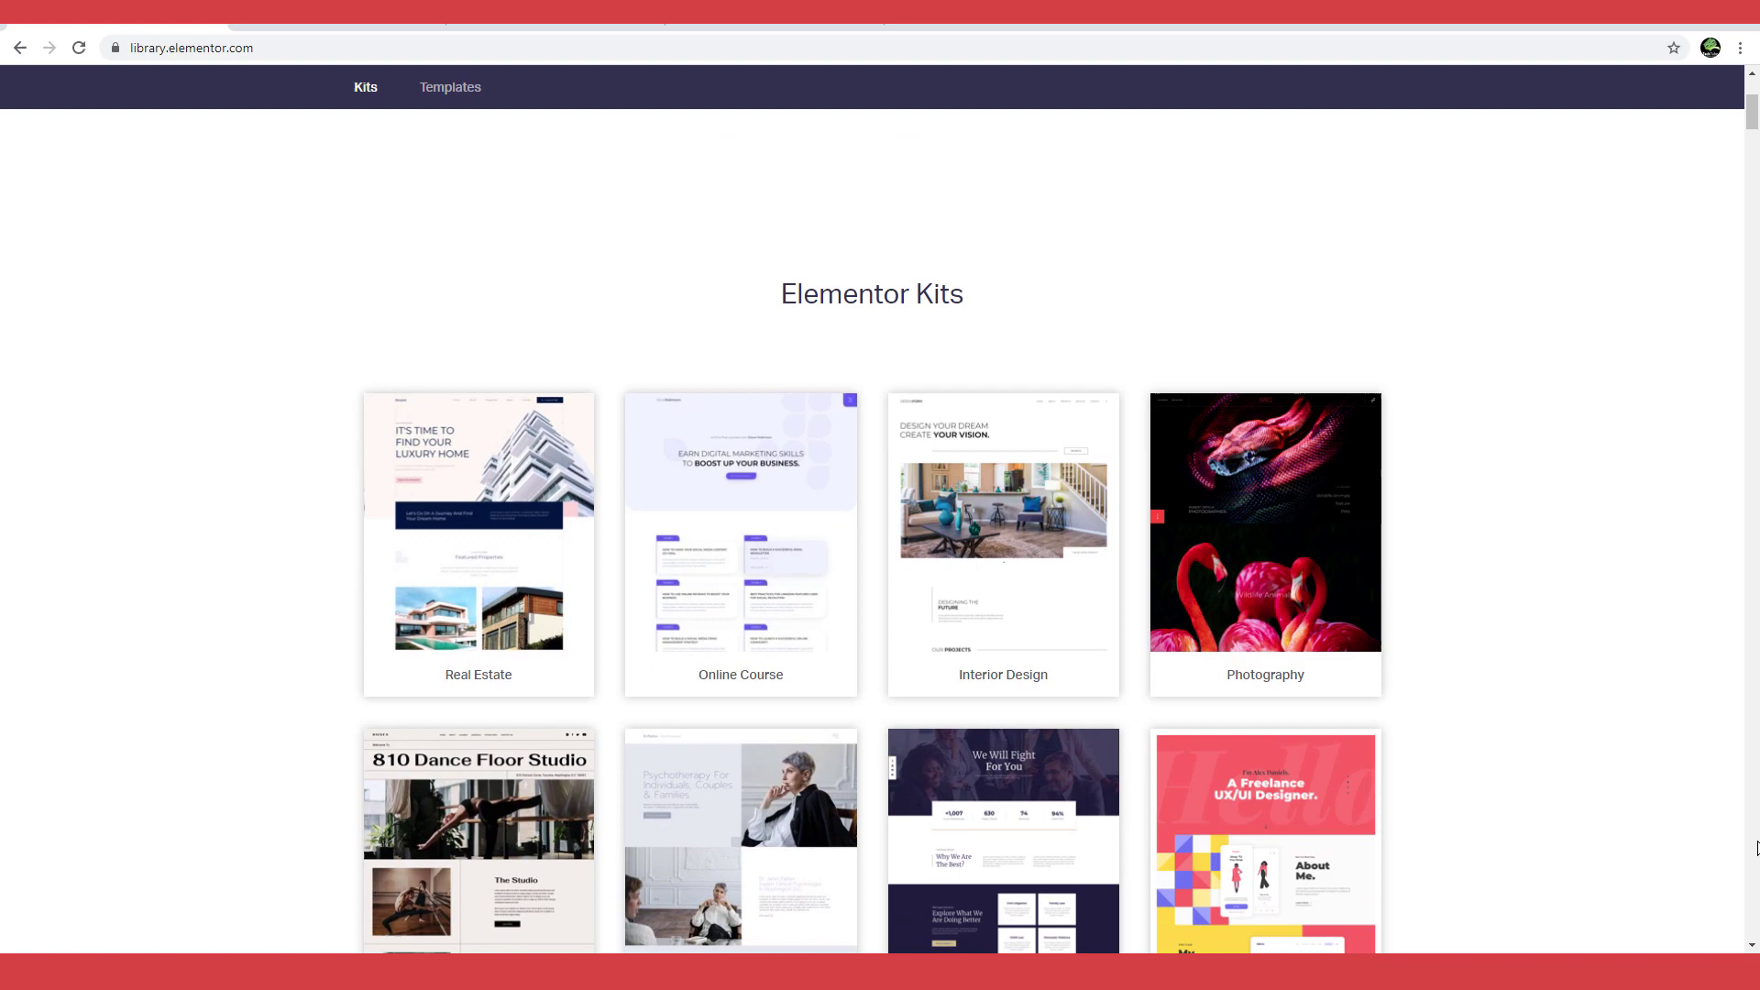
scroll(1757, 848, "down", 2)
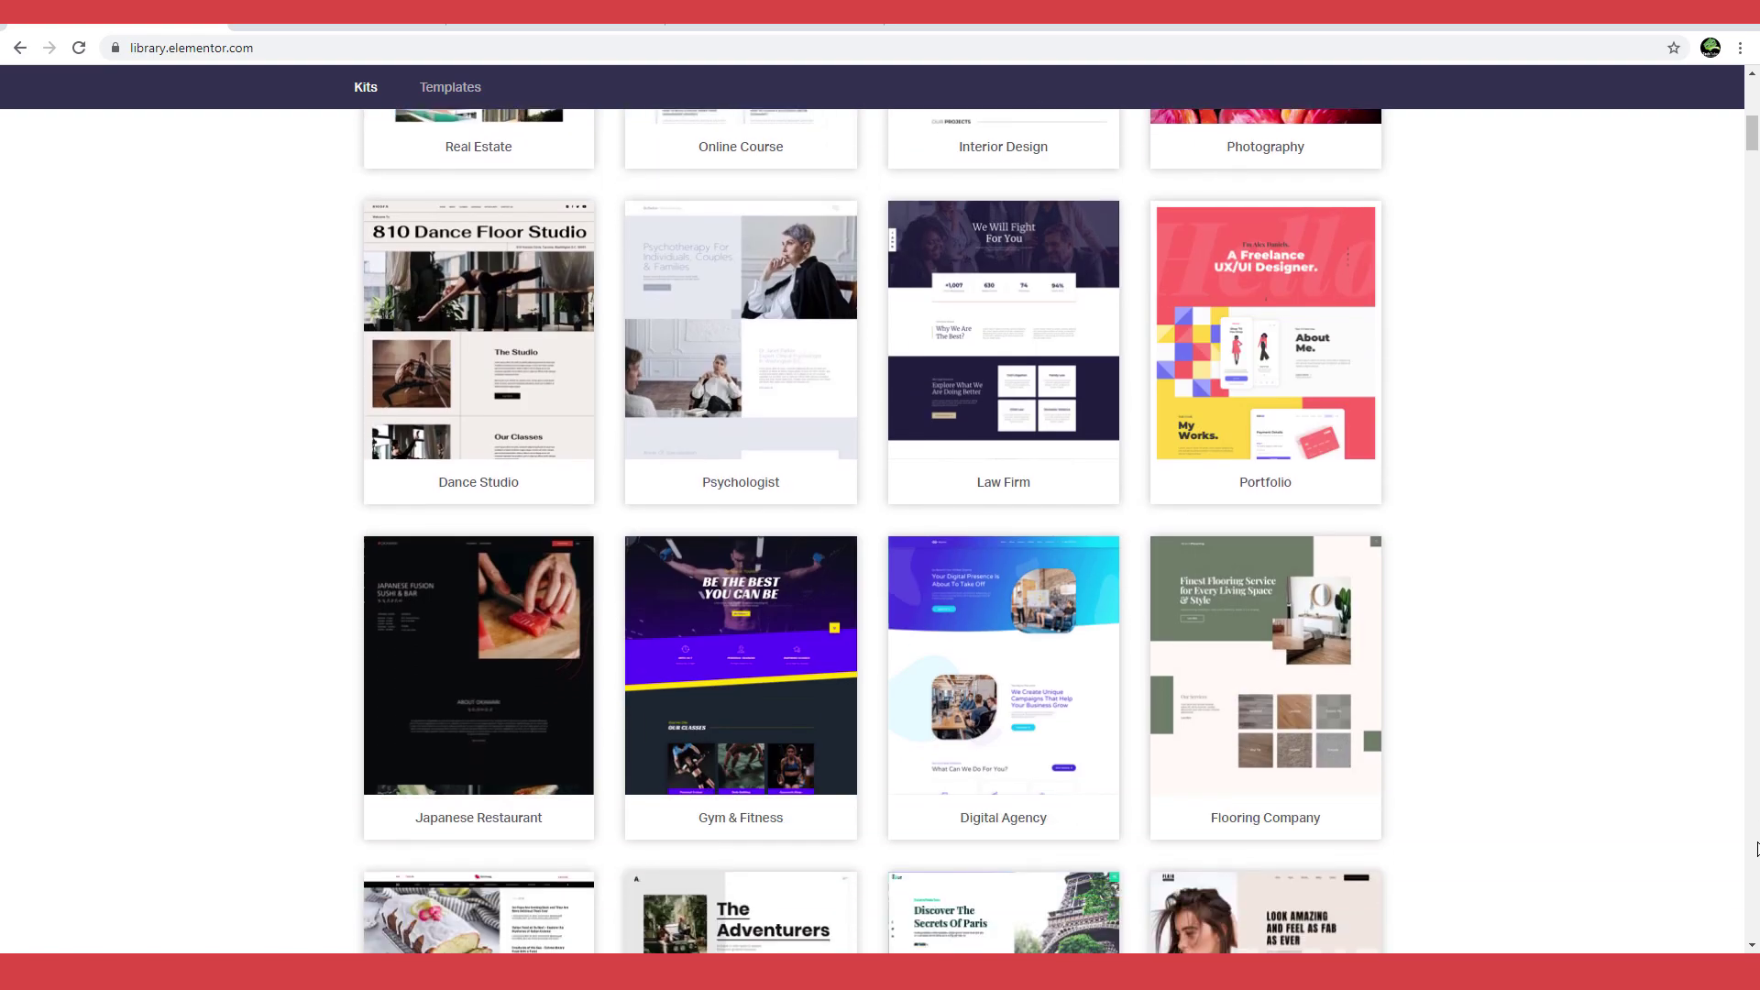
scroll(1758, 848, "down", 2)
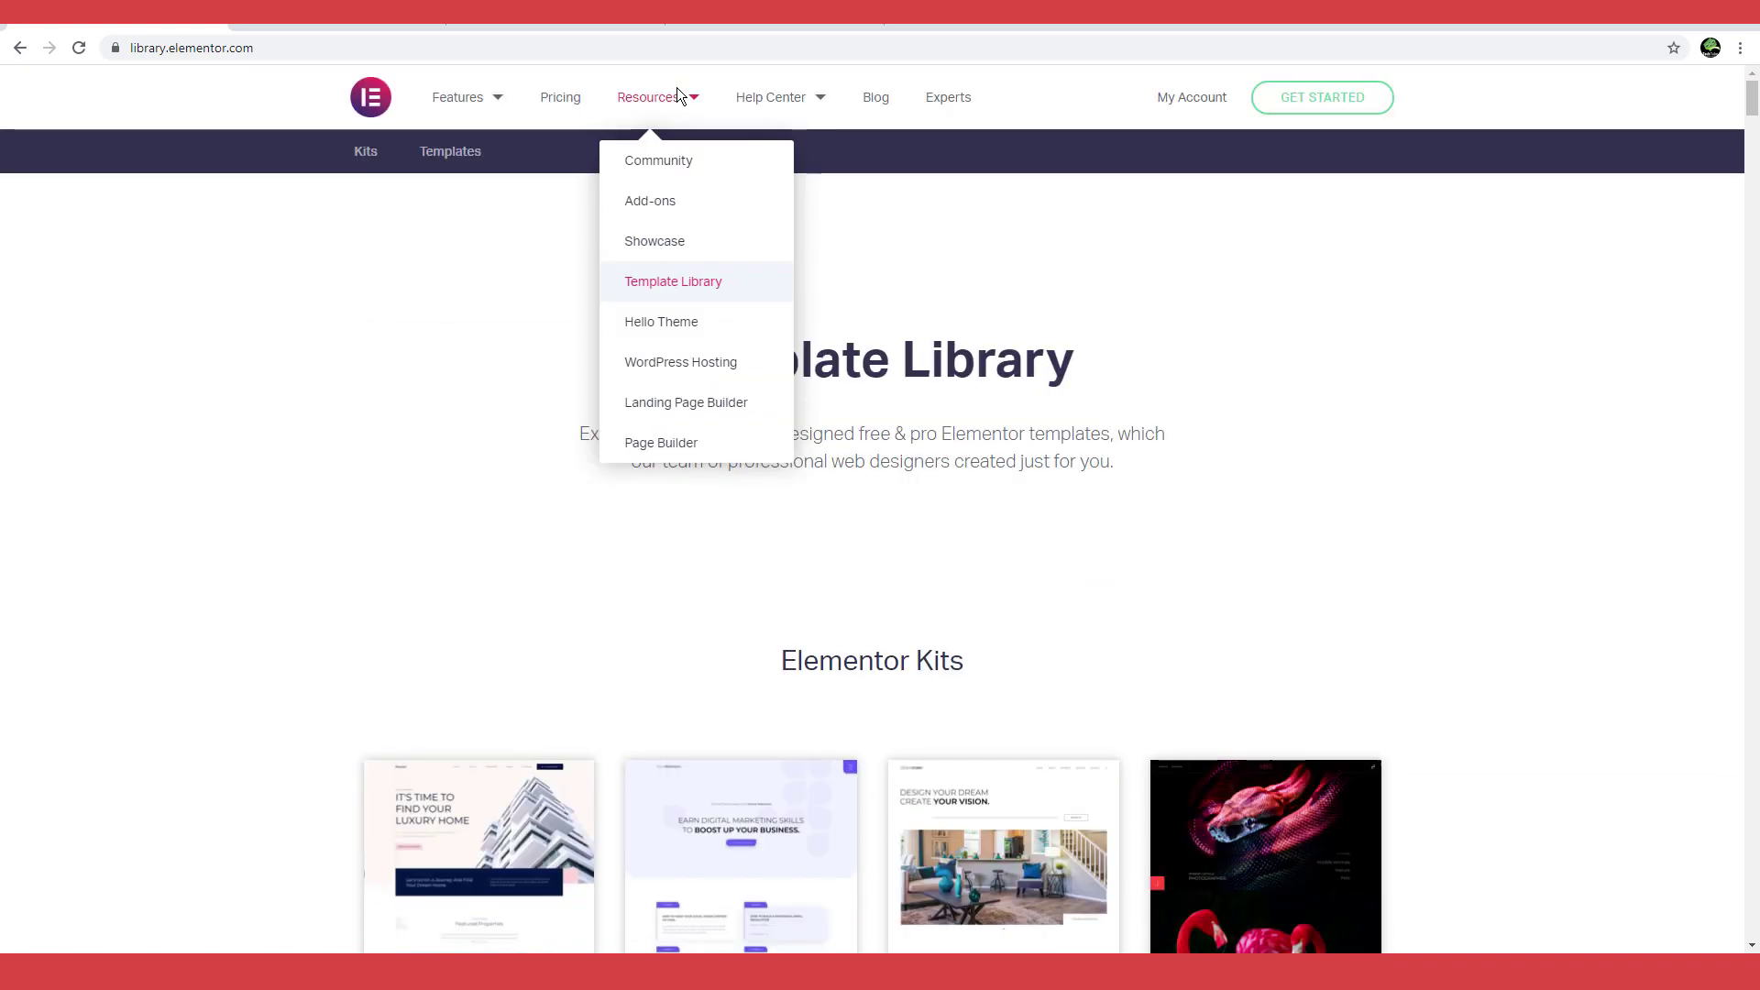
left_click(660, 202)
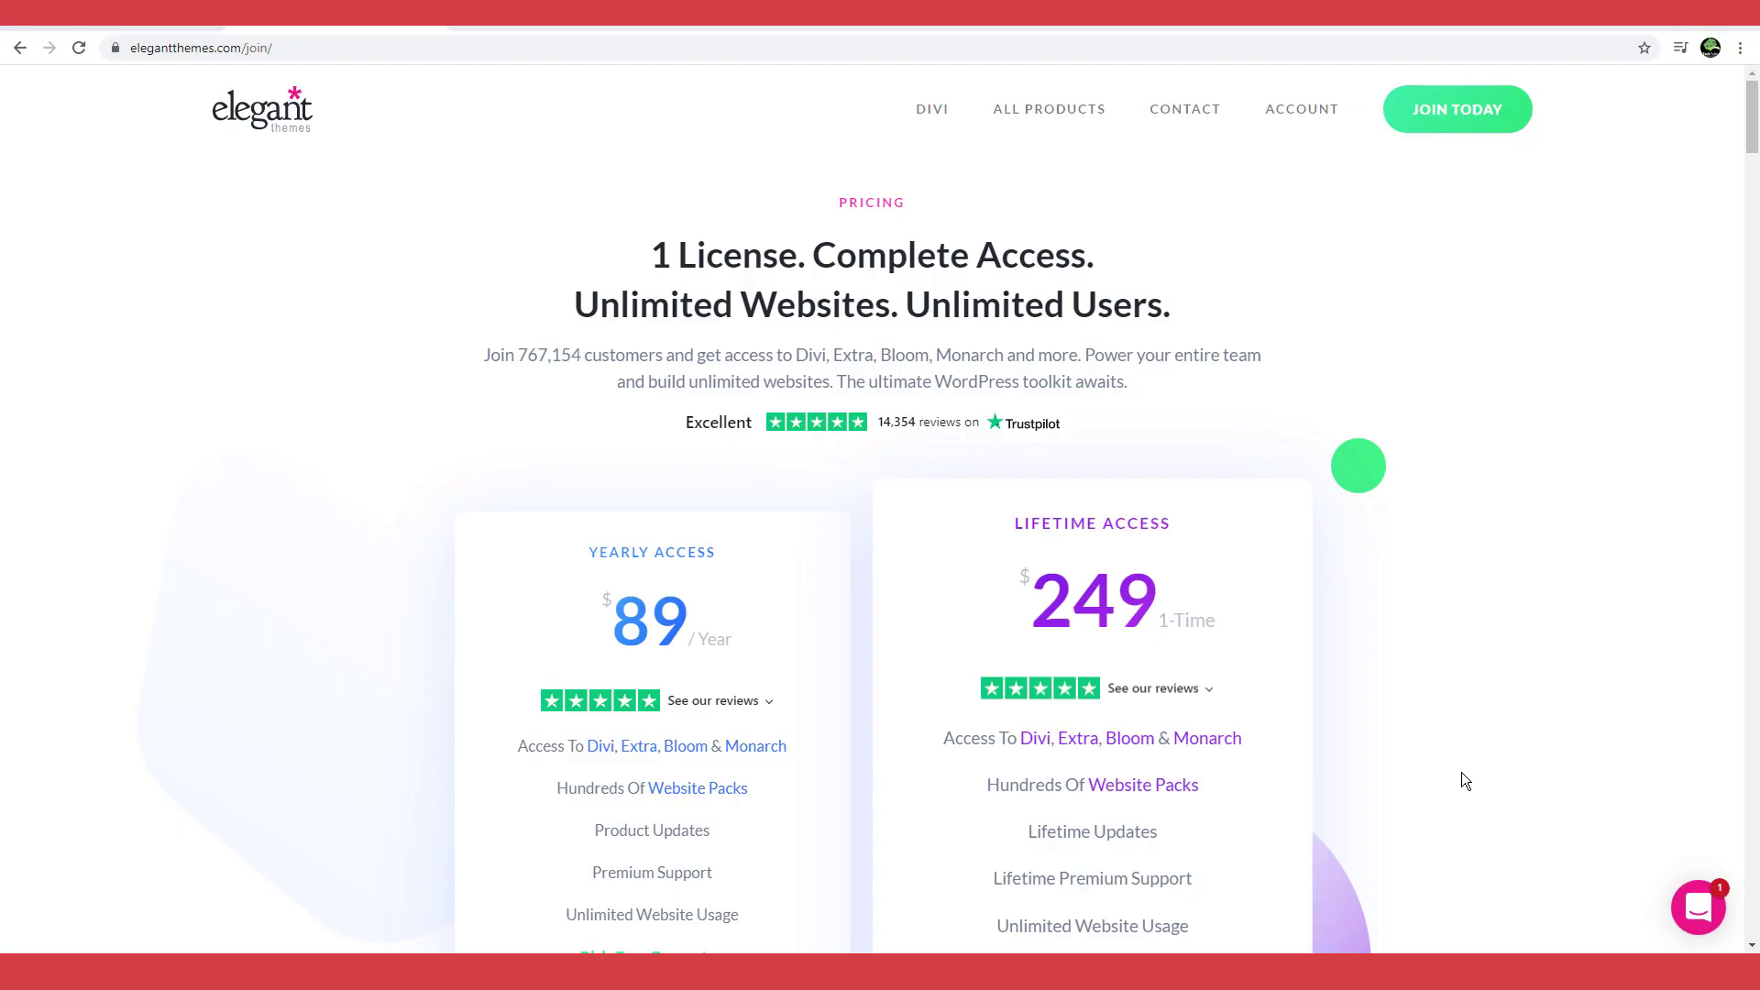
Step: Scroll down the Elementor pricing page to the Free, Personal, Plus and Expert plan cards
scroll(1462, 773, "down", 3)
scroll(1460, 766, "down", 12)
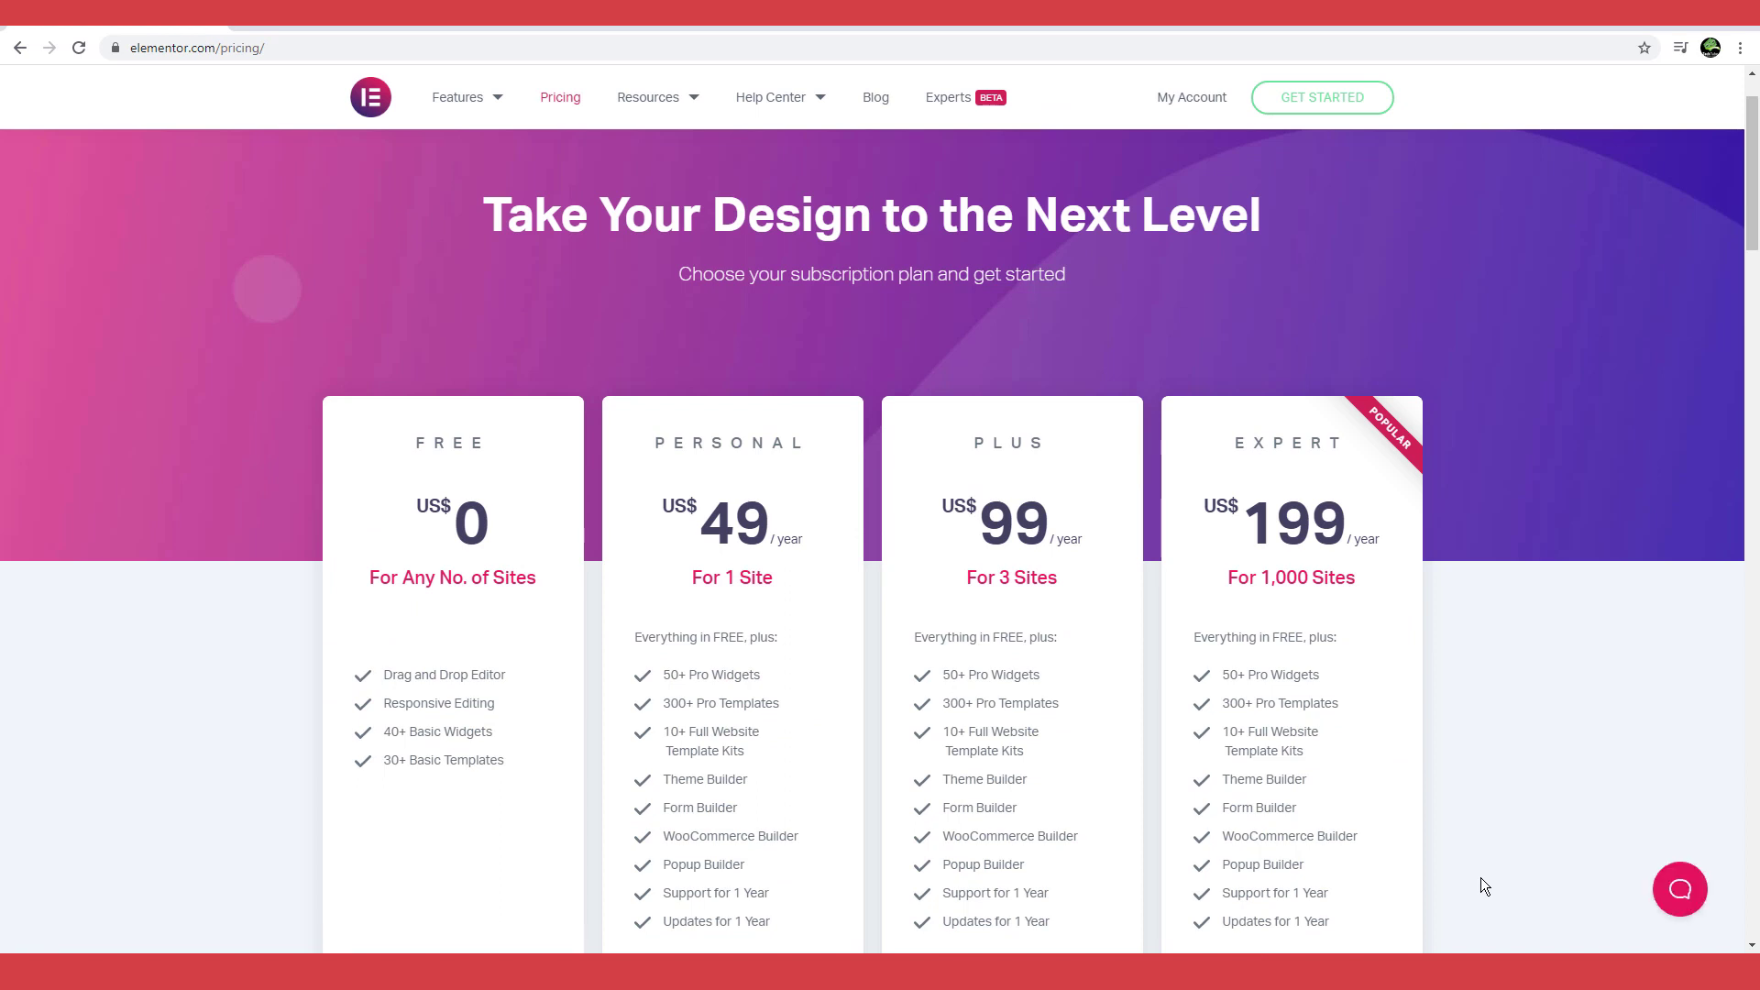
scroll(1482, 886, "down", 1)
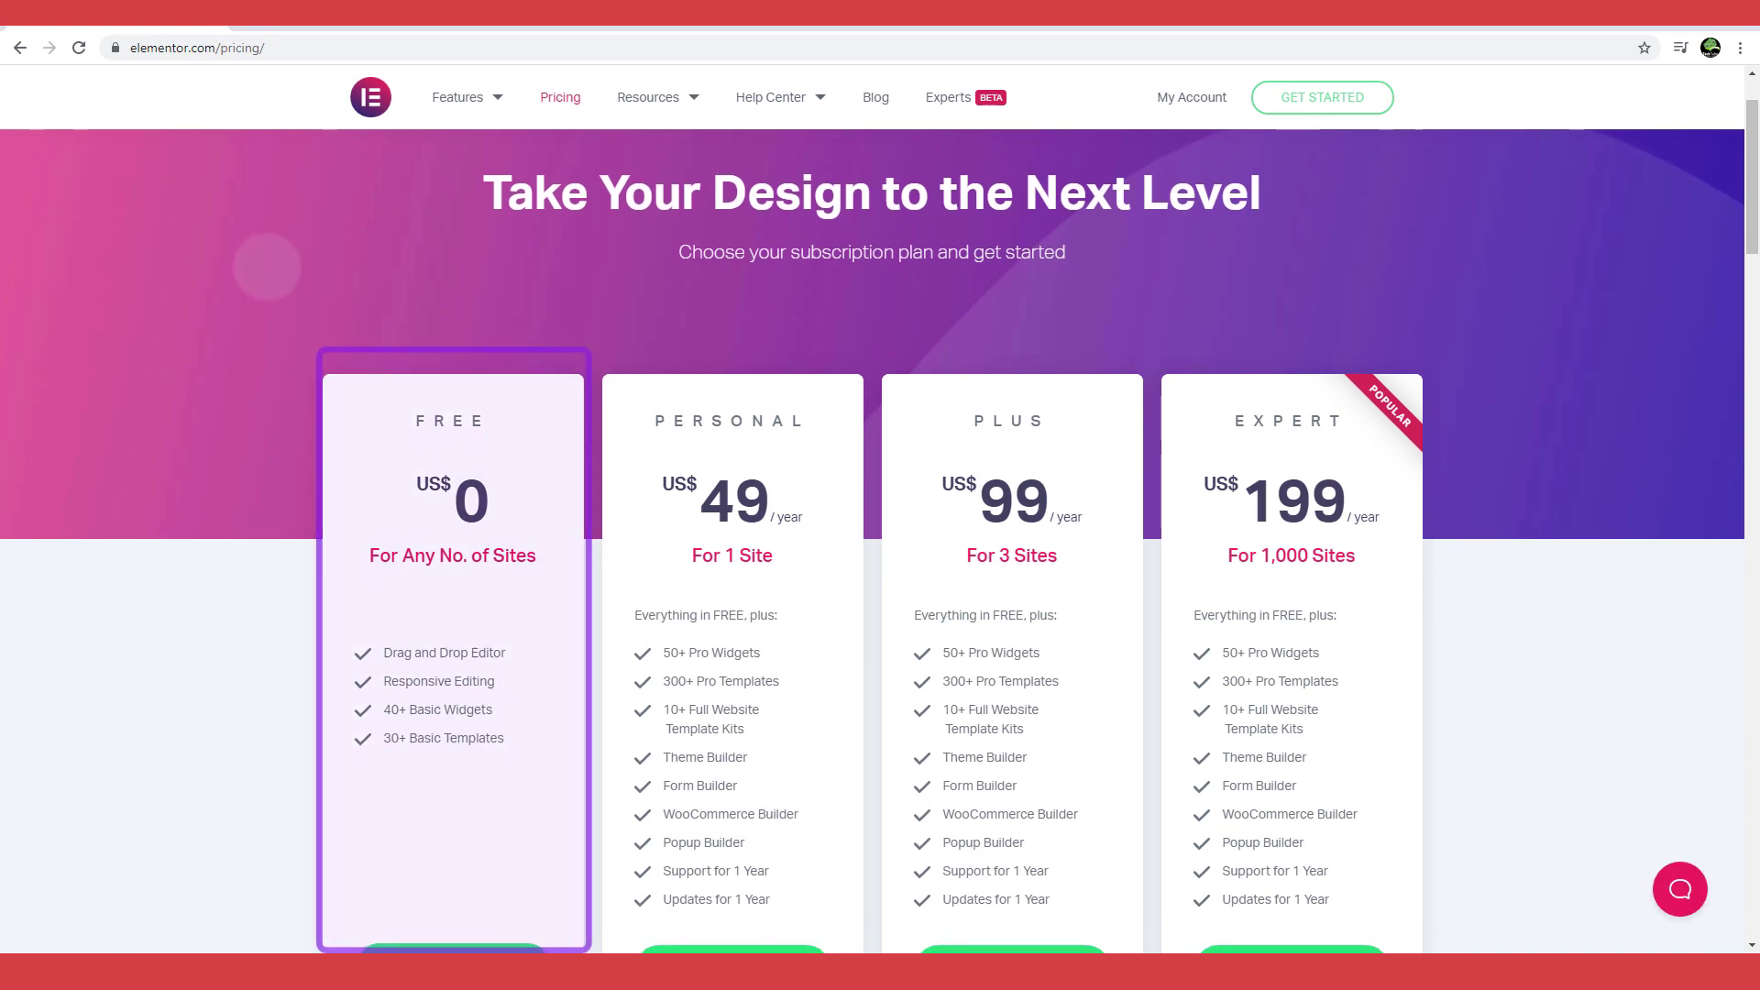
scroll(1516, 855, "down", 2)
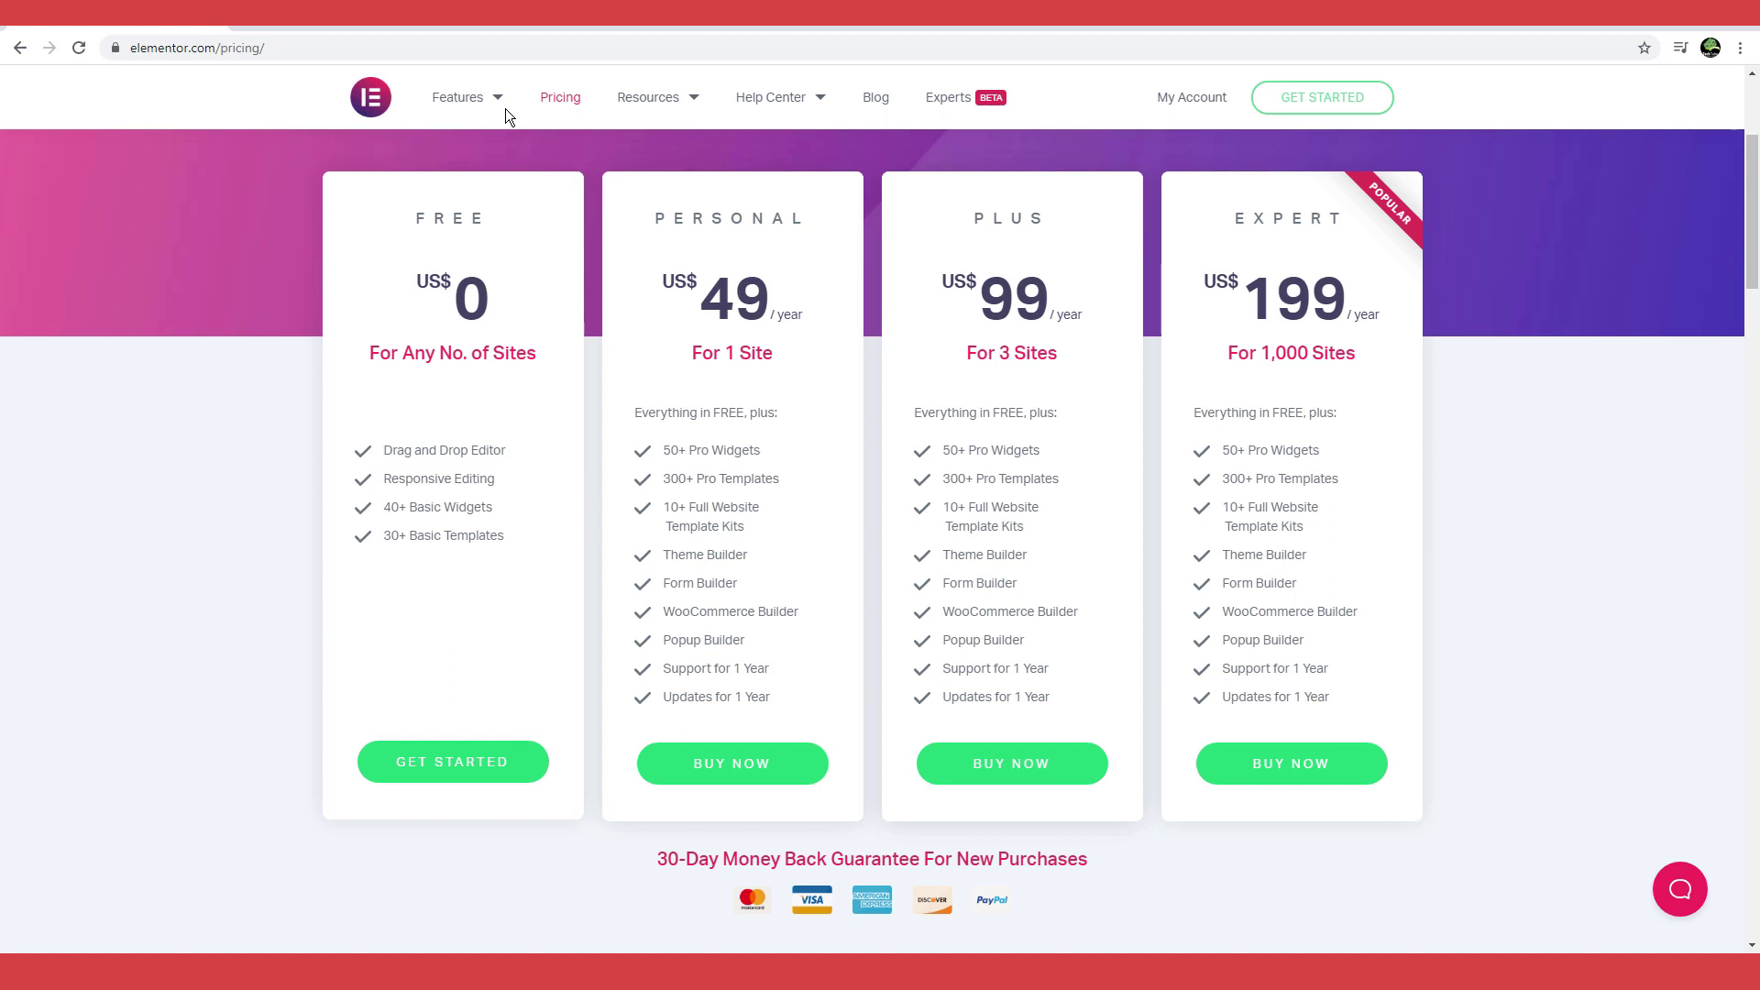
Step: Switch to the Elegant Themes join tab and scroll to the $89 Yearly and $249 Lifetime cards
key("ctrl+Tab")
scroll(998, 486, "down", 2)
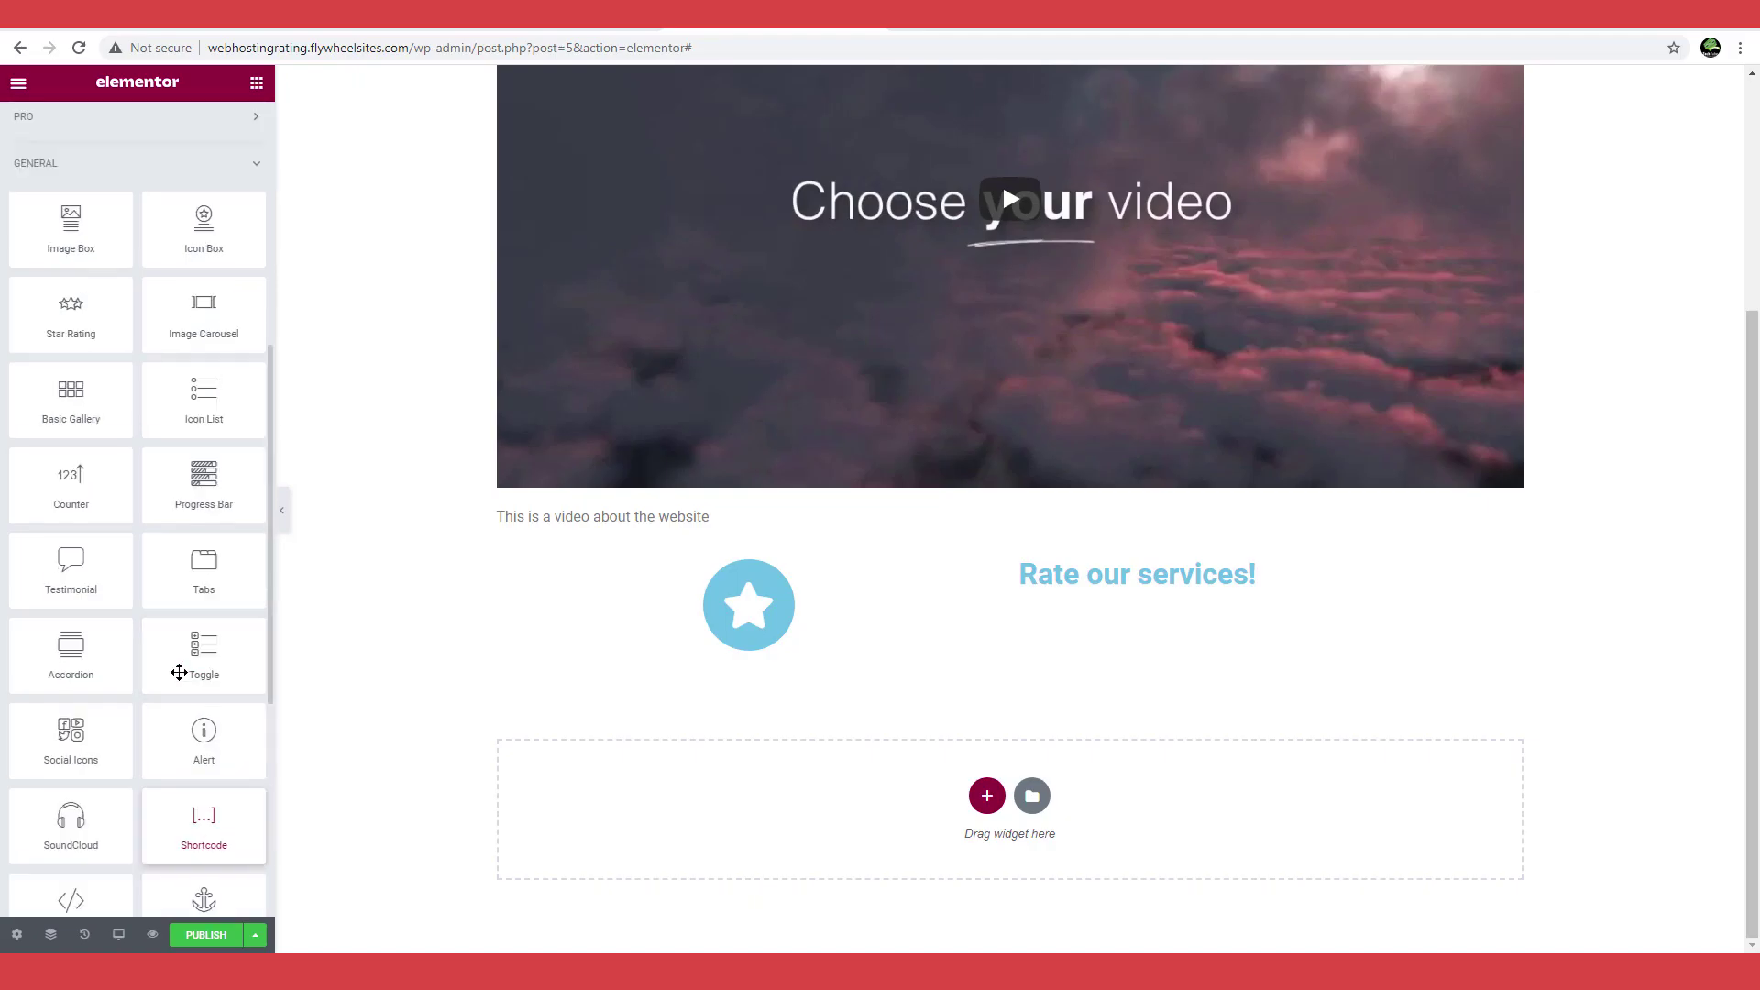
Step: Add a Social Icons widget below the star and set its shape to Circle
scroll(179, 672, "down", 1)
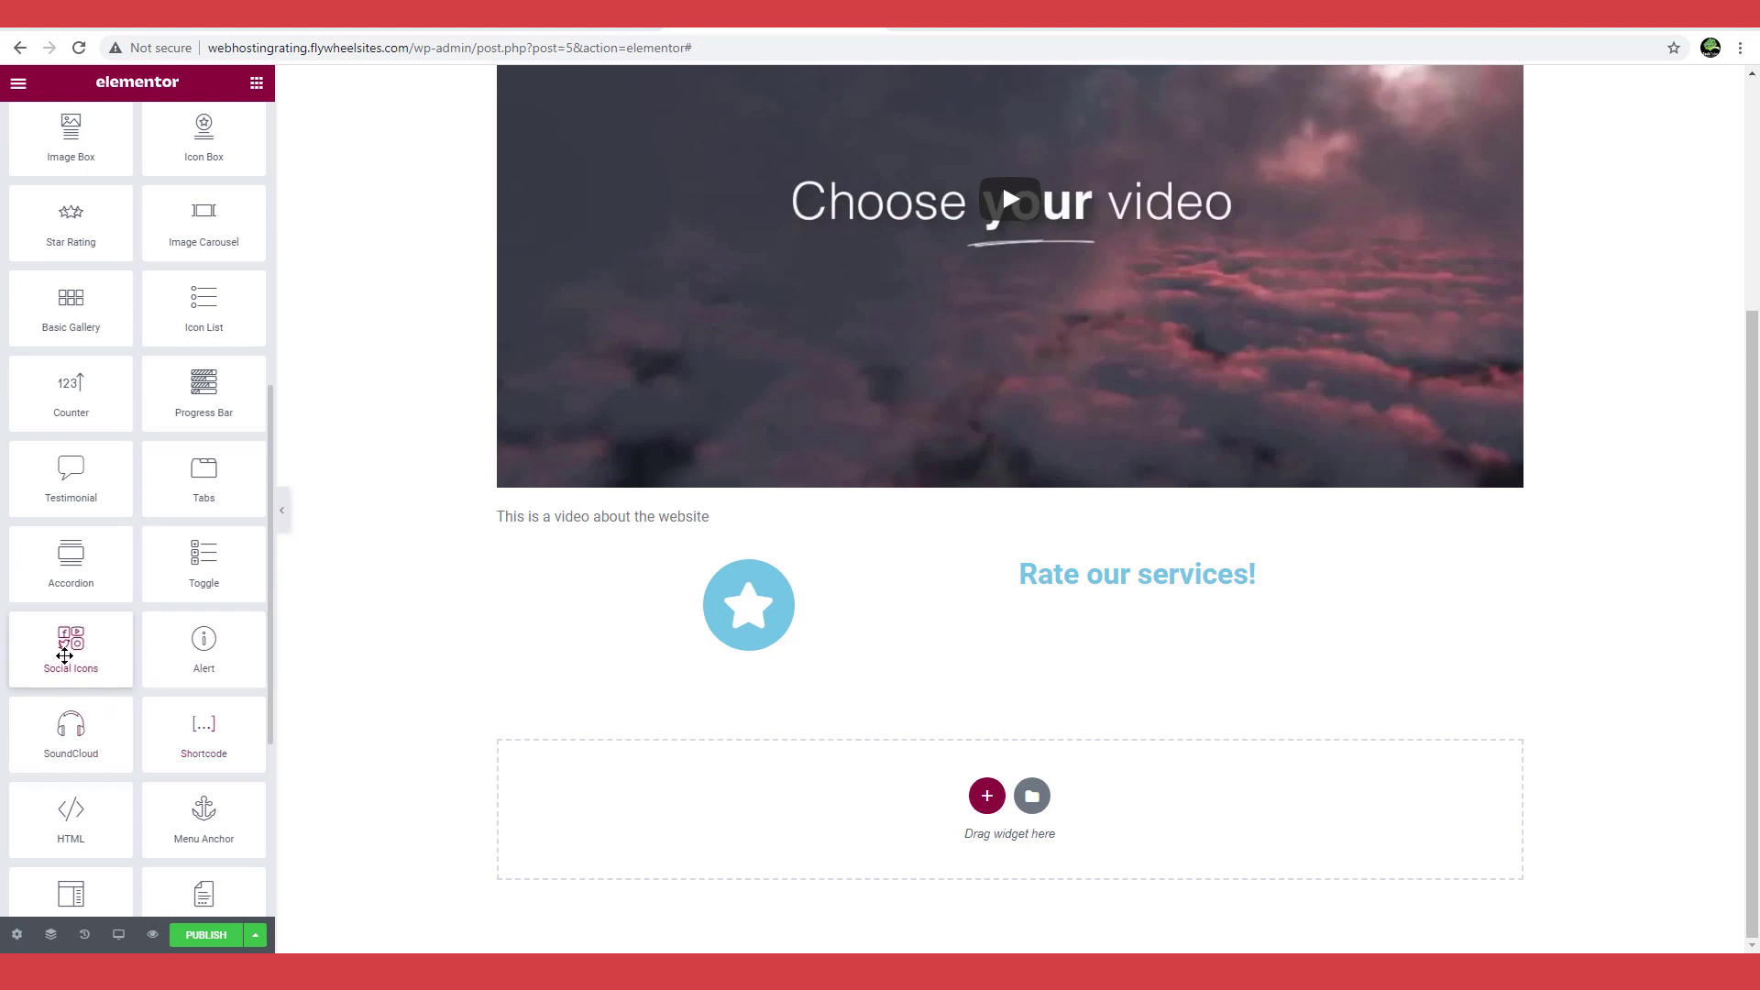
left_click_drag(63, 662, 1036, 796)
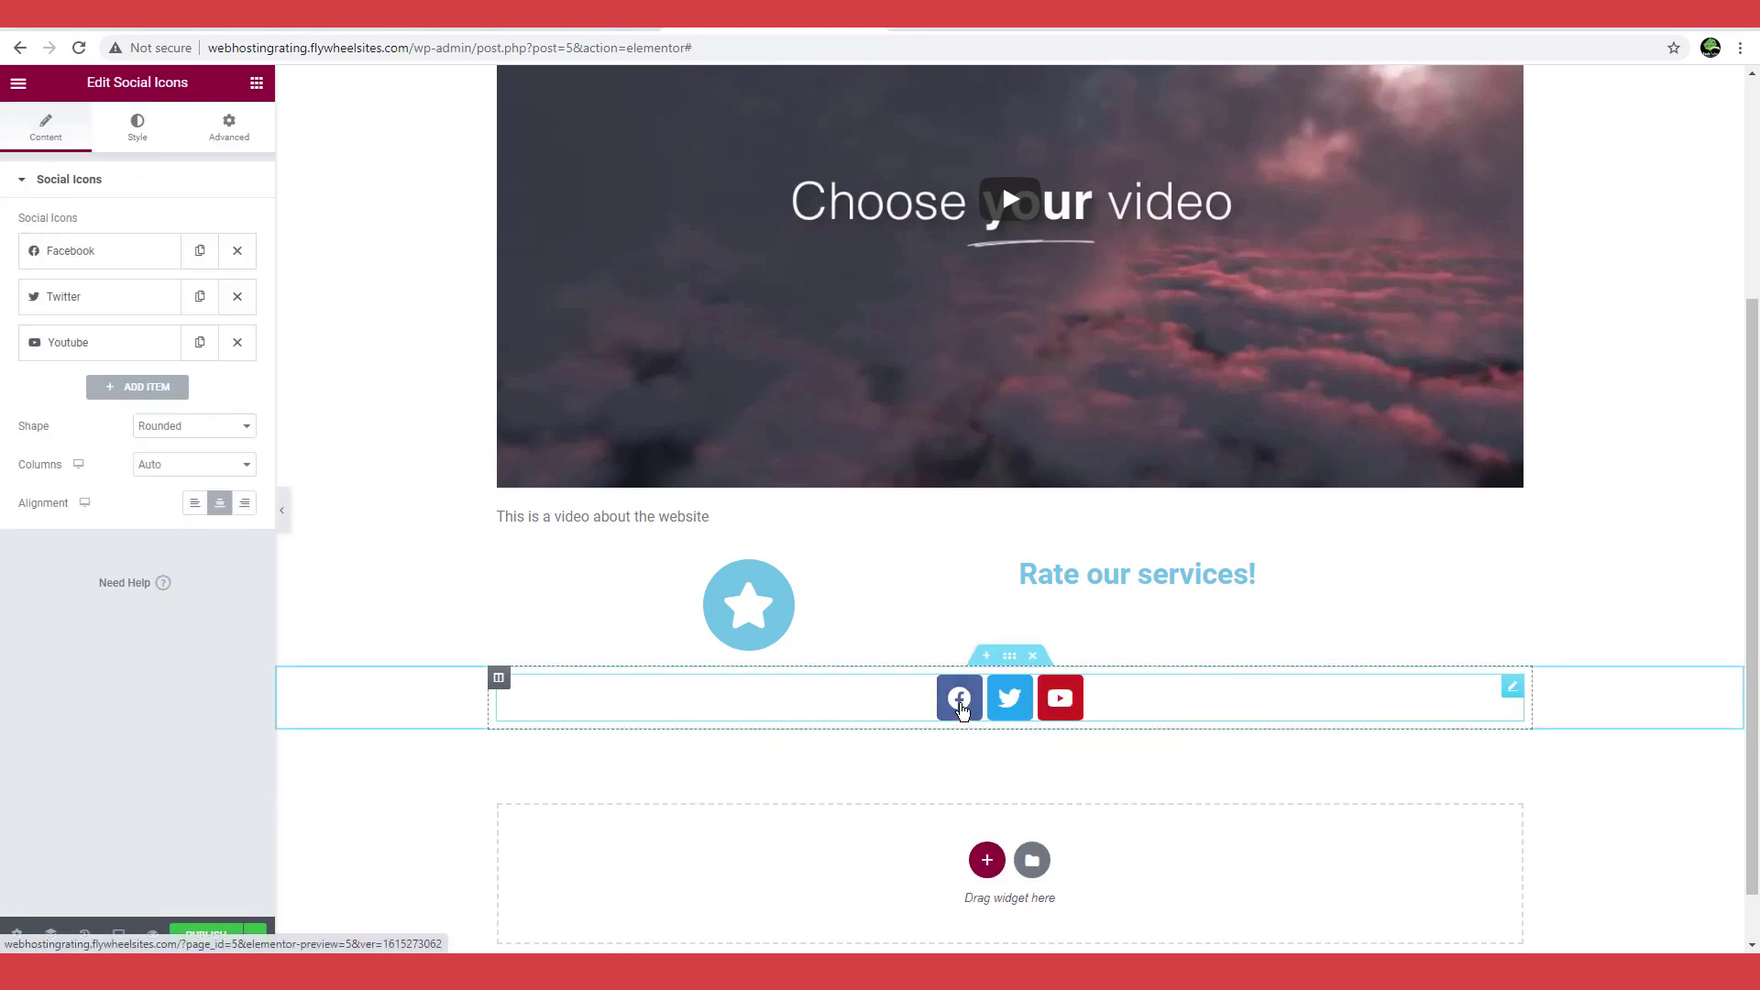
left_click(146, 432)
left_click(158, 479)
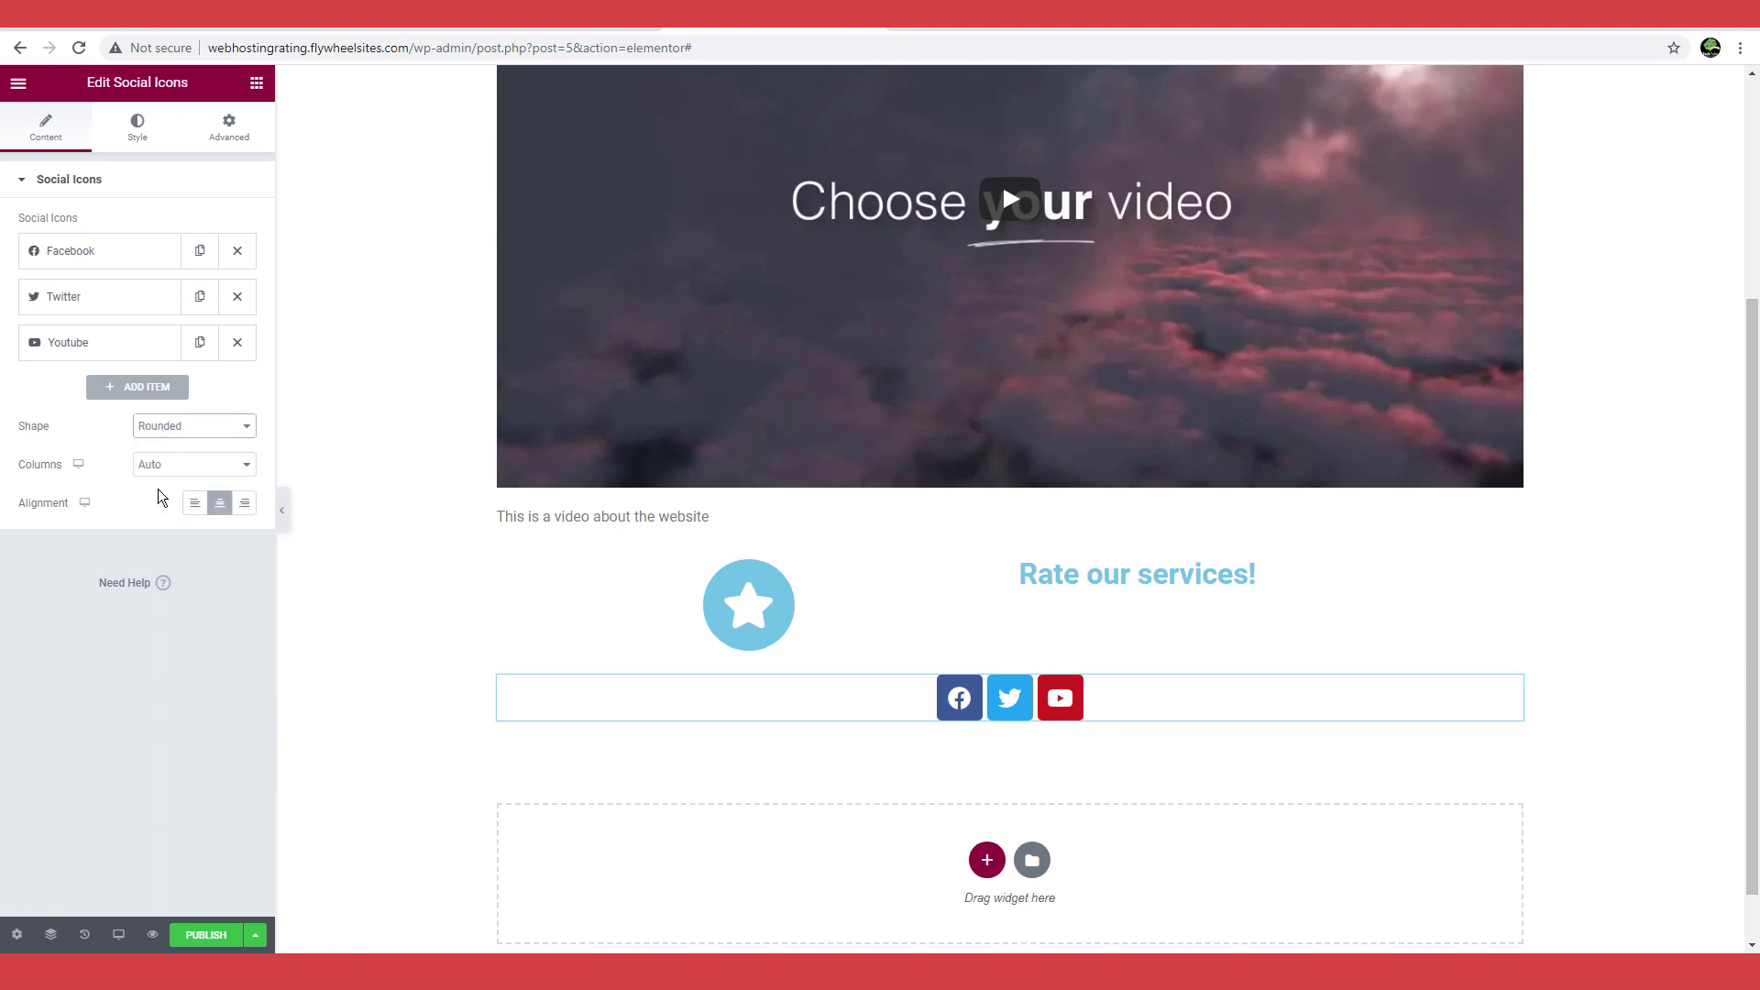
left_click(171, 435)
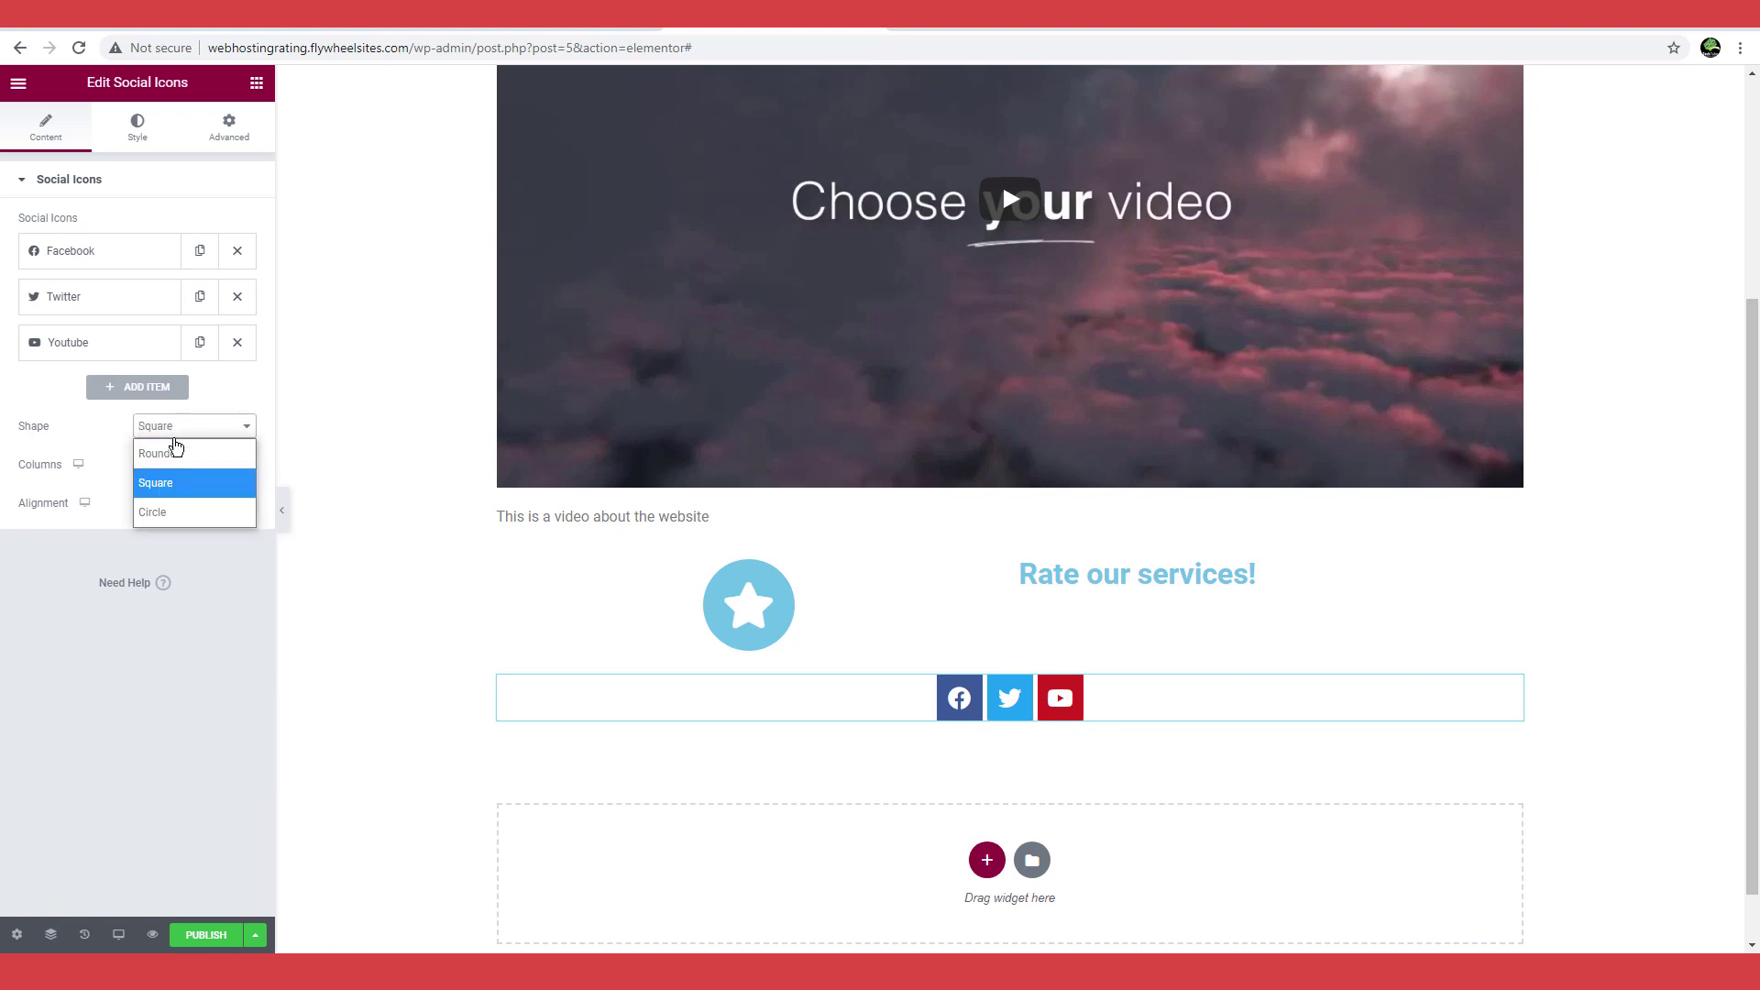
left_click(165, 509)
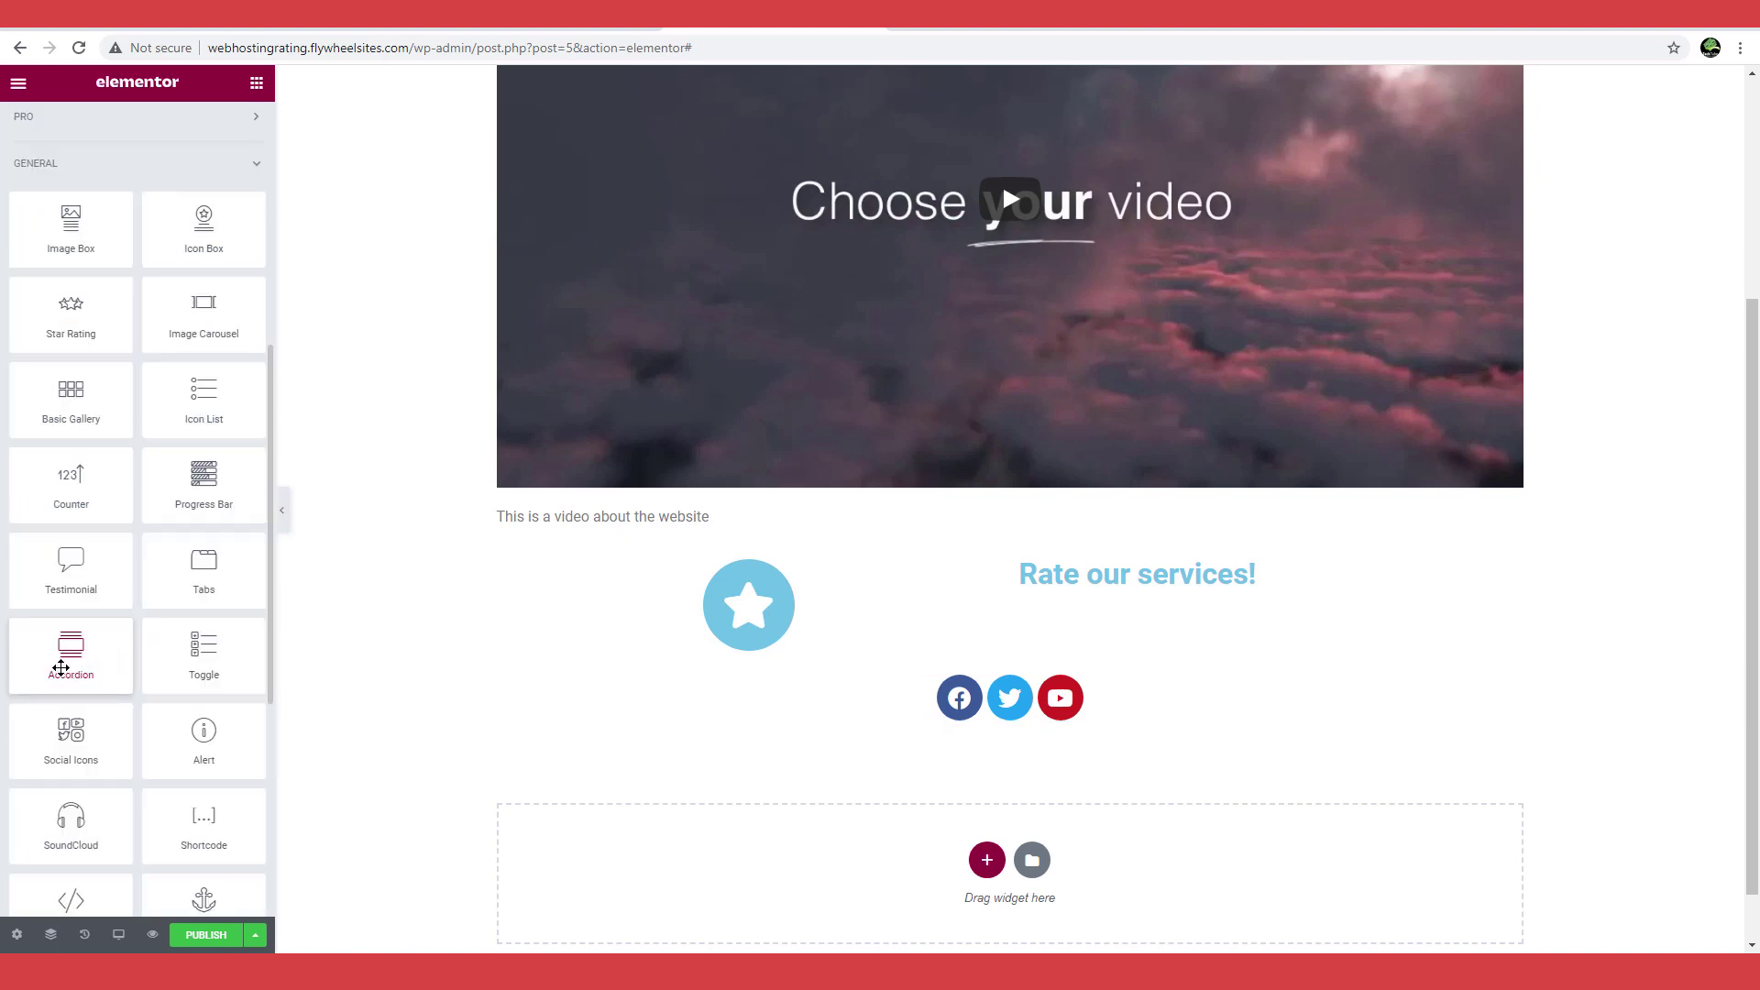
Step: Drag a Toggle widget beneath the social icons, then cancel the pending module insertion
left_click_drag(197, 654, 972, 885)
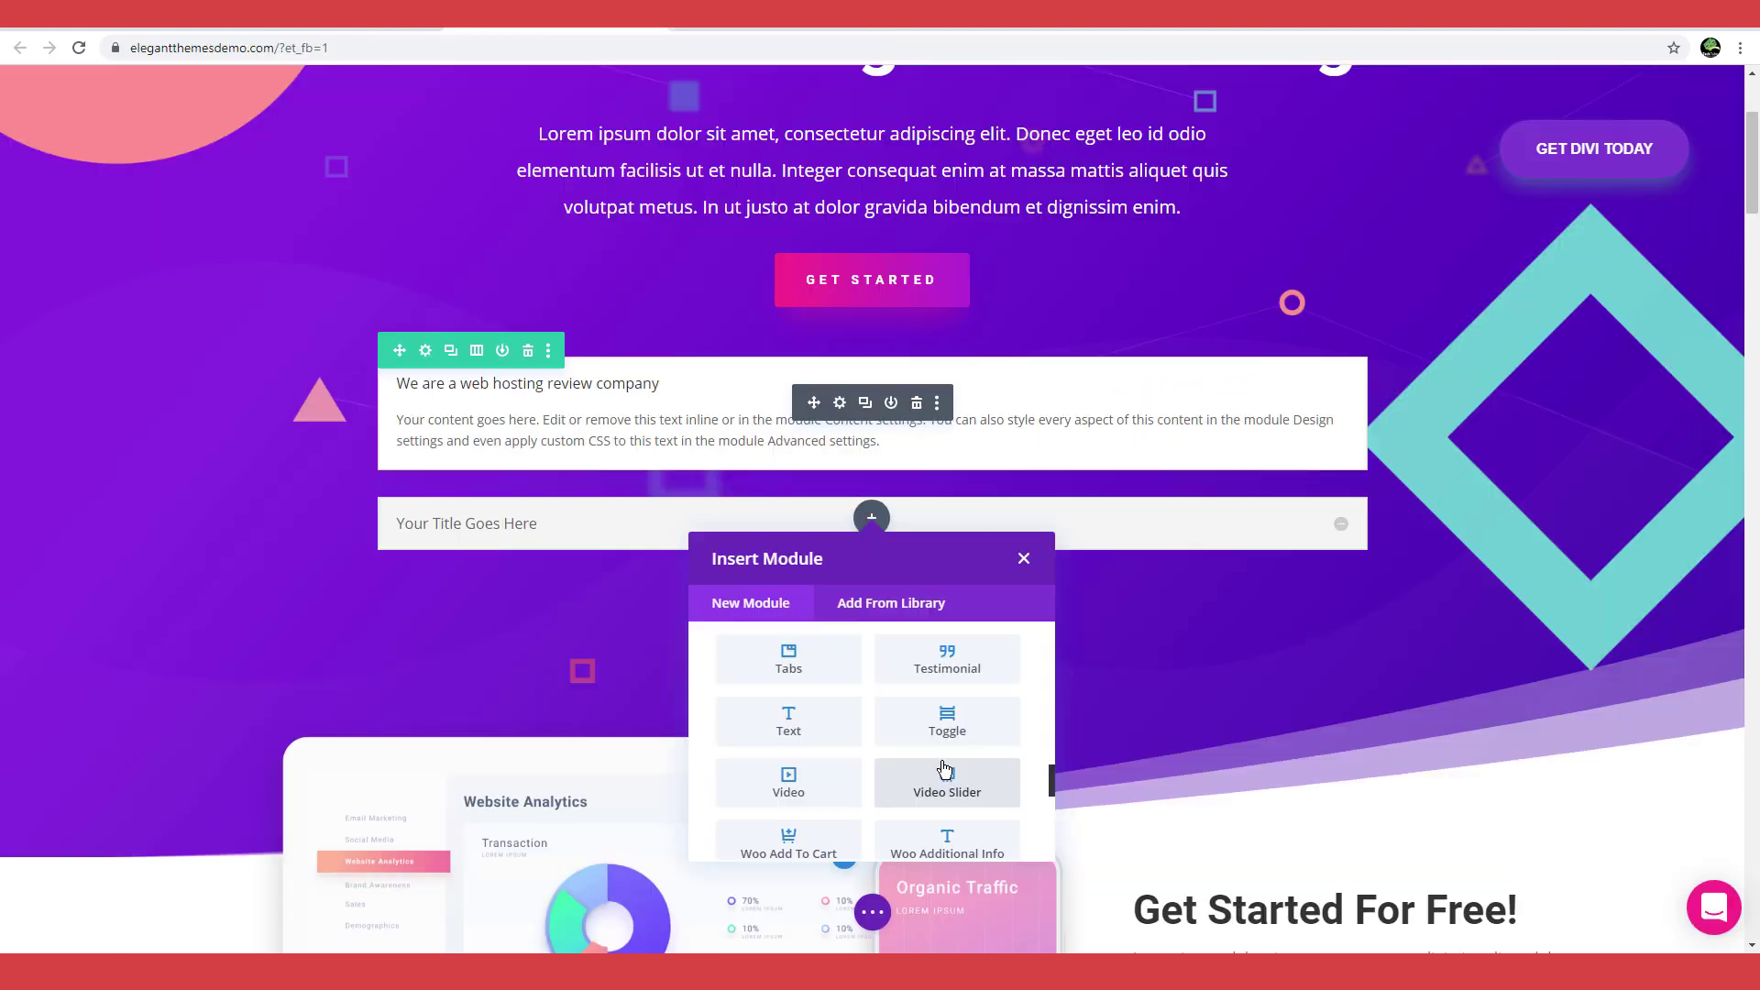
scroll(944, 768, "up", 10)
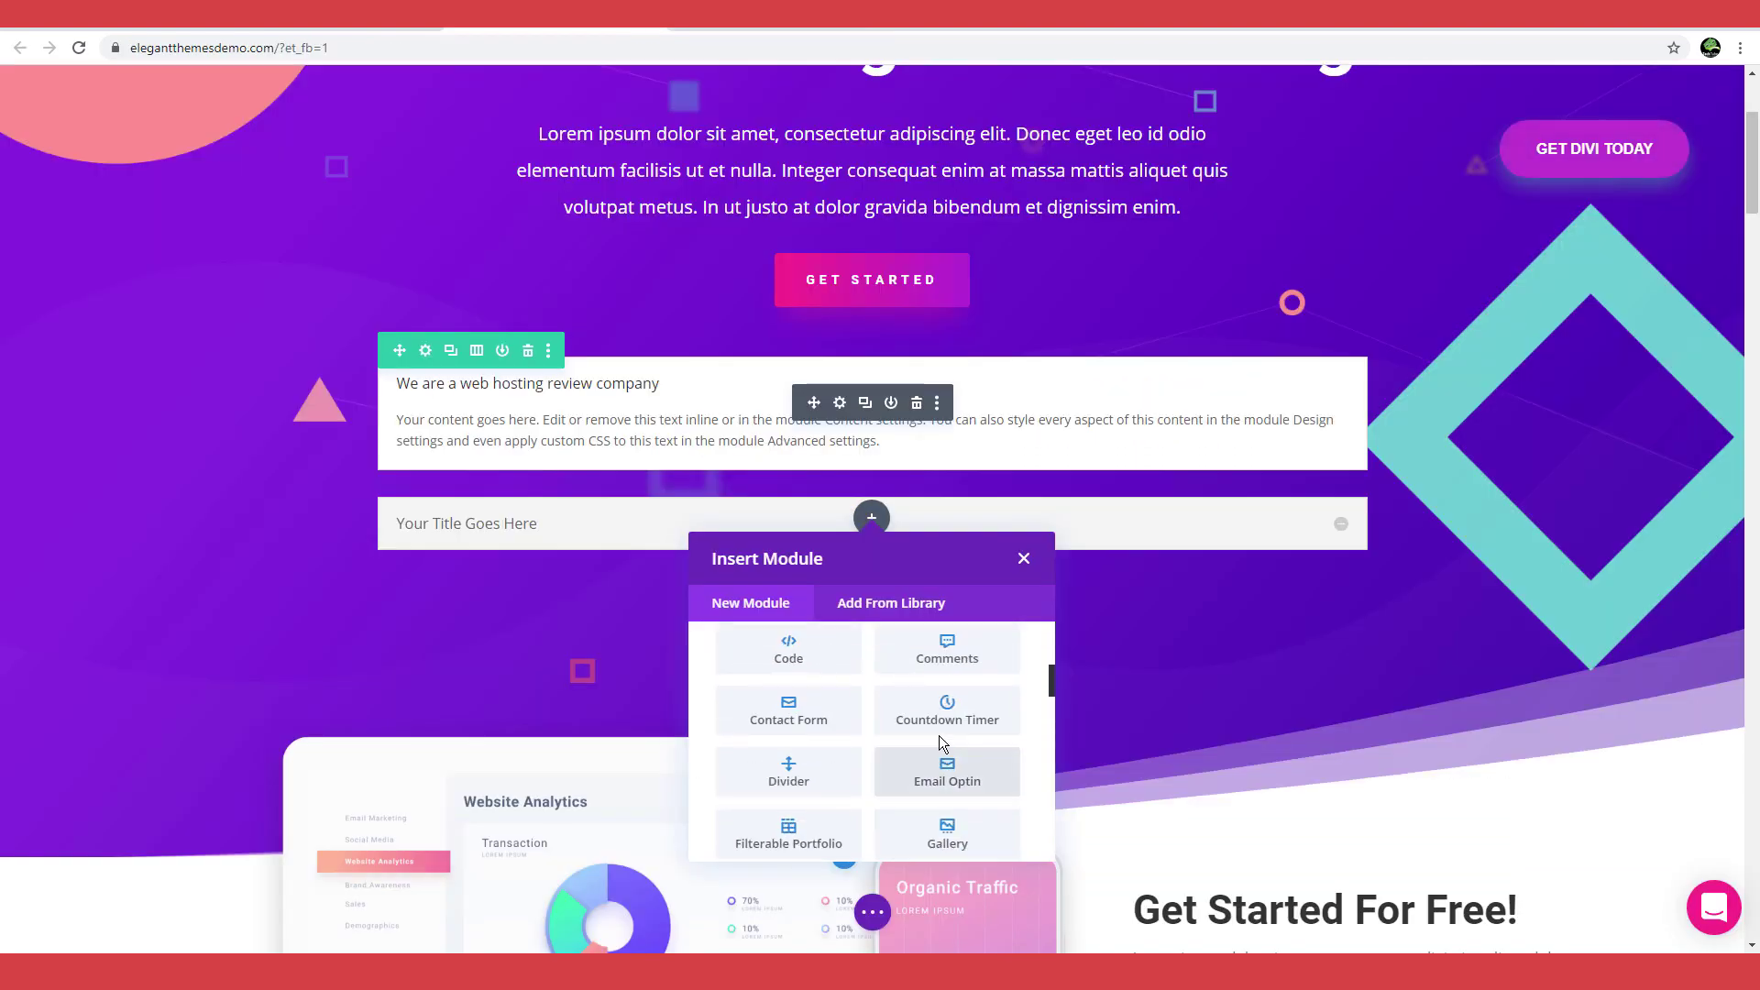
key("Escape")
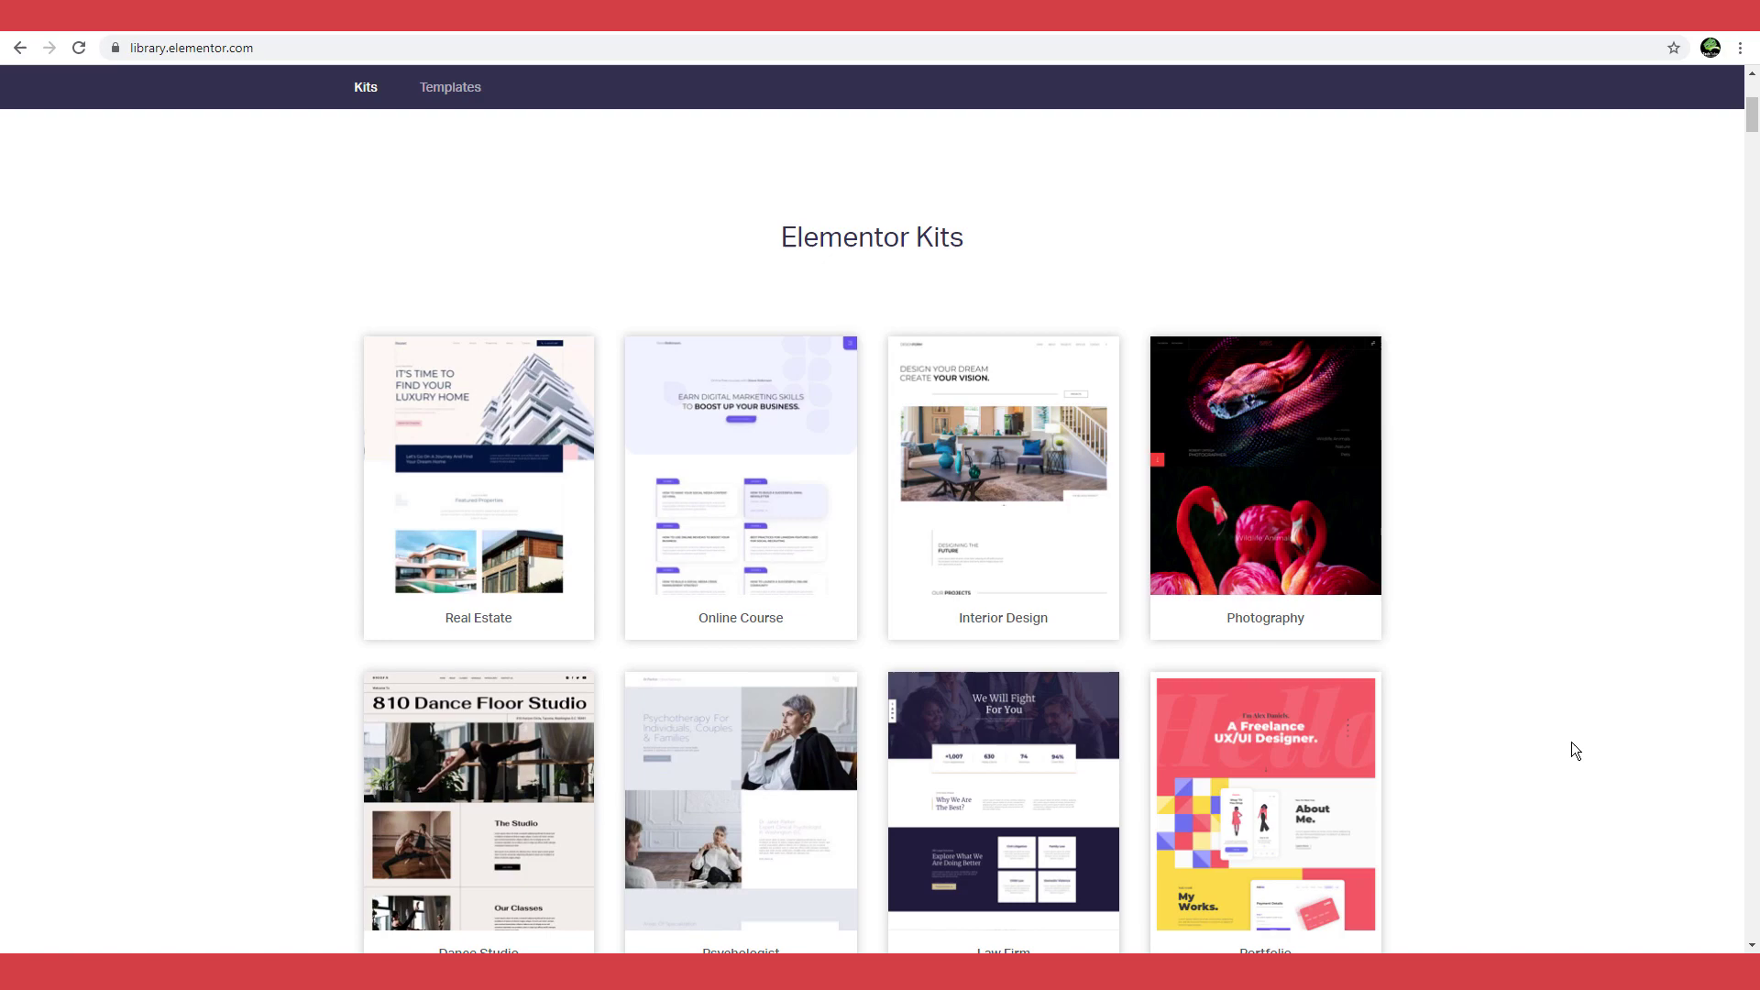
Step: Scroll through the library's Kits and Templates, then the Divi Florist, SaaS and Pottery layout packs
scroll(1571, 750, "down", 5)
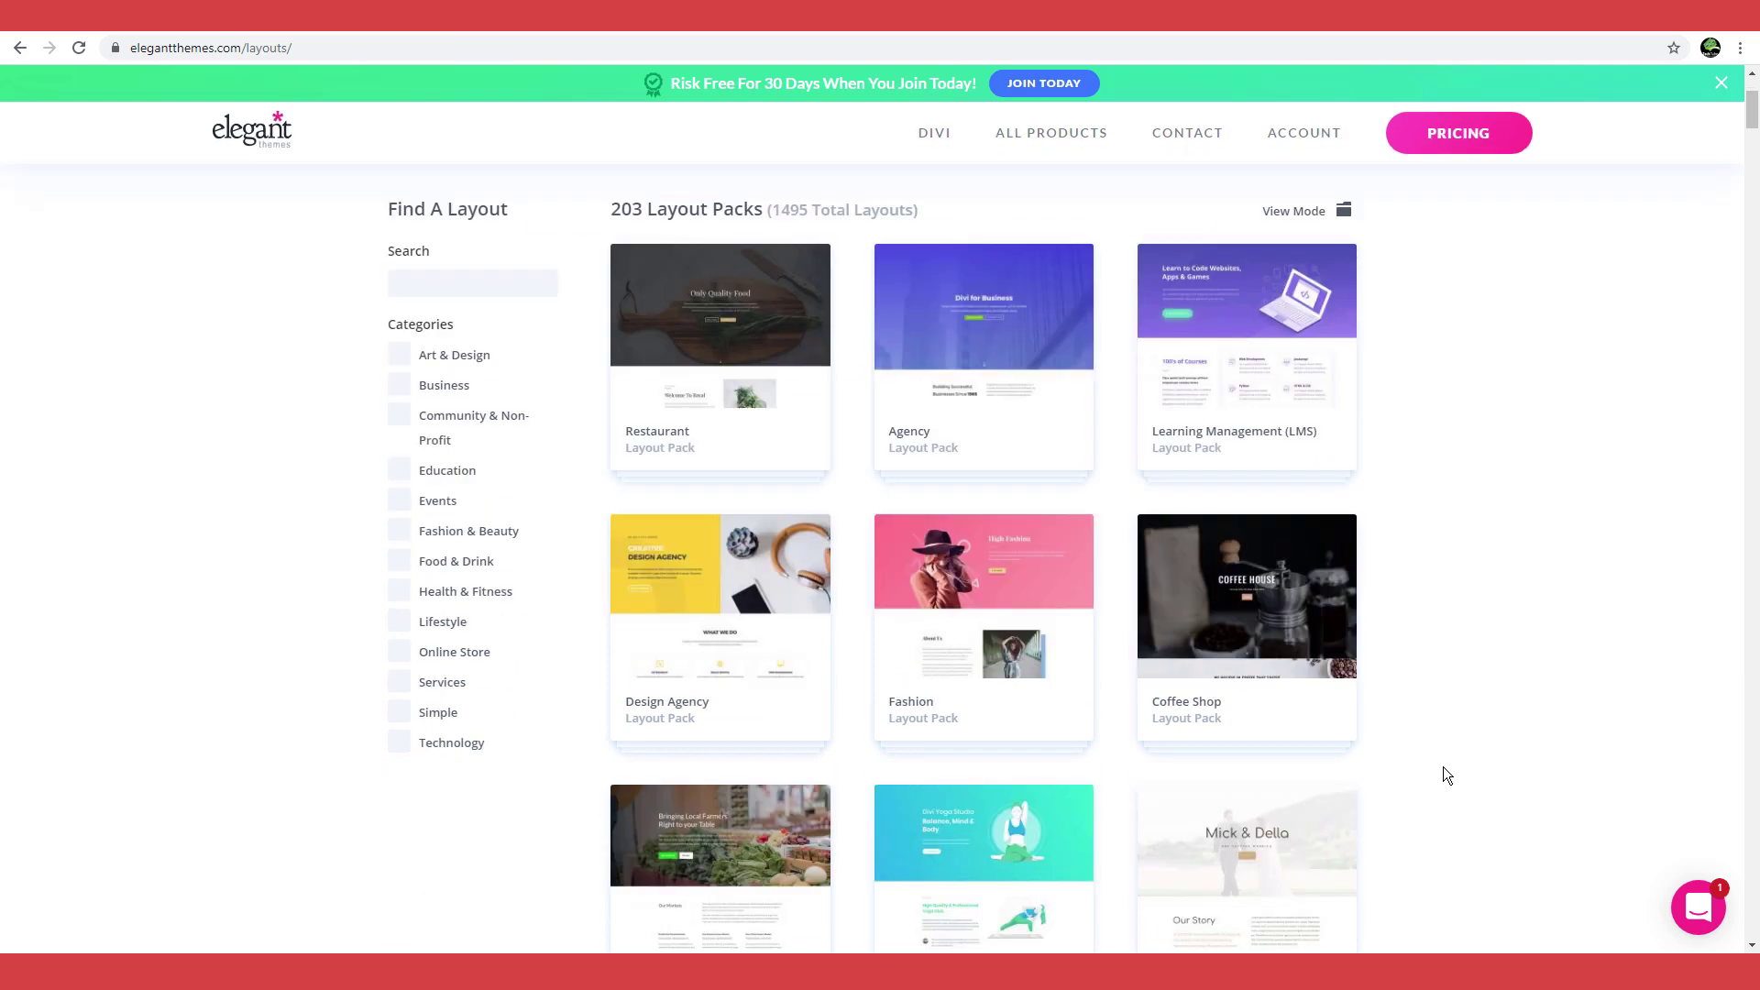
scroll(1443, 766, "down", 4)
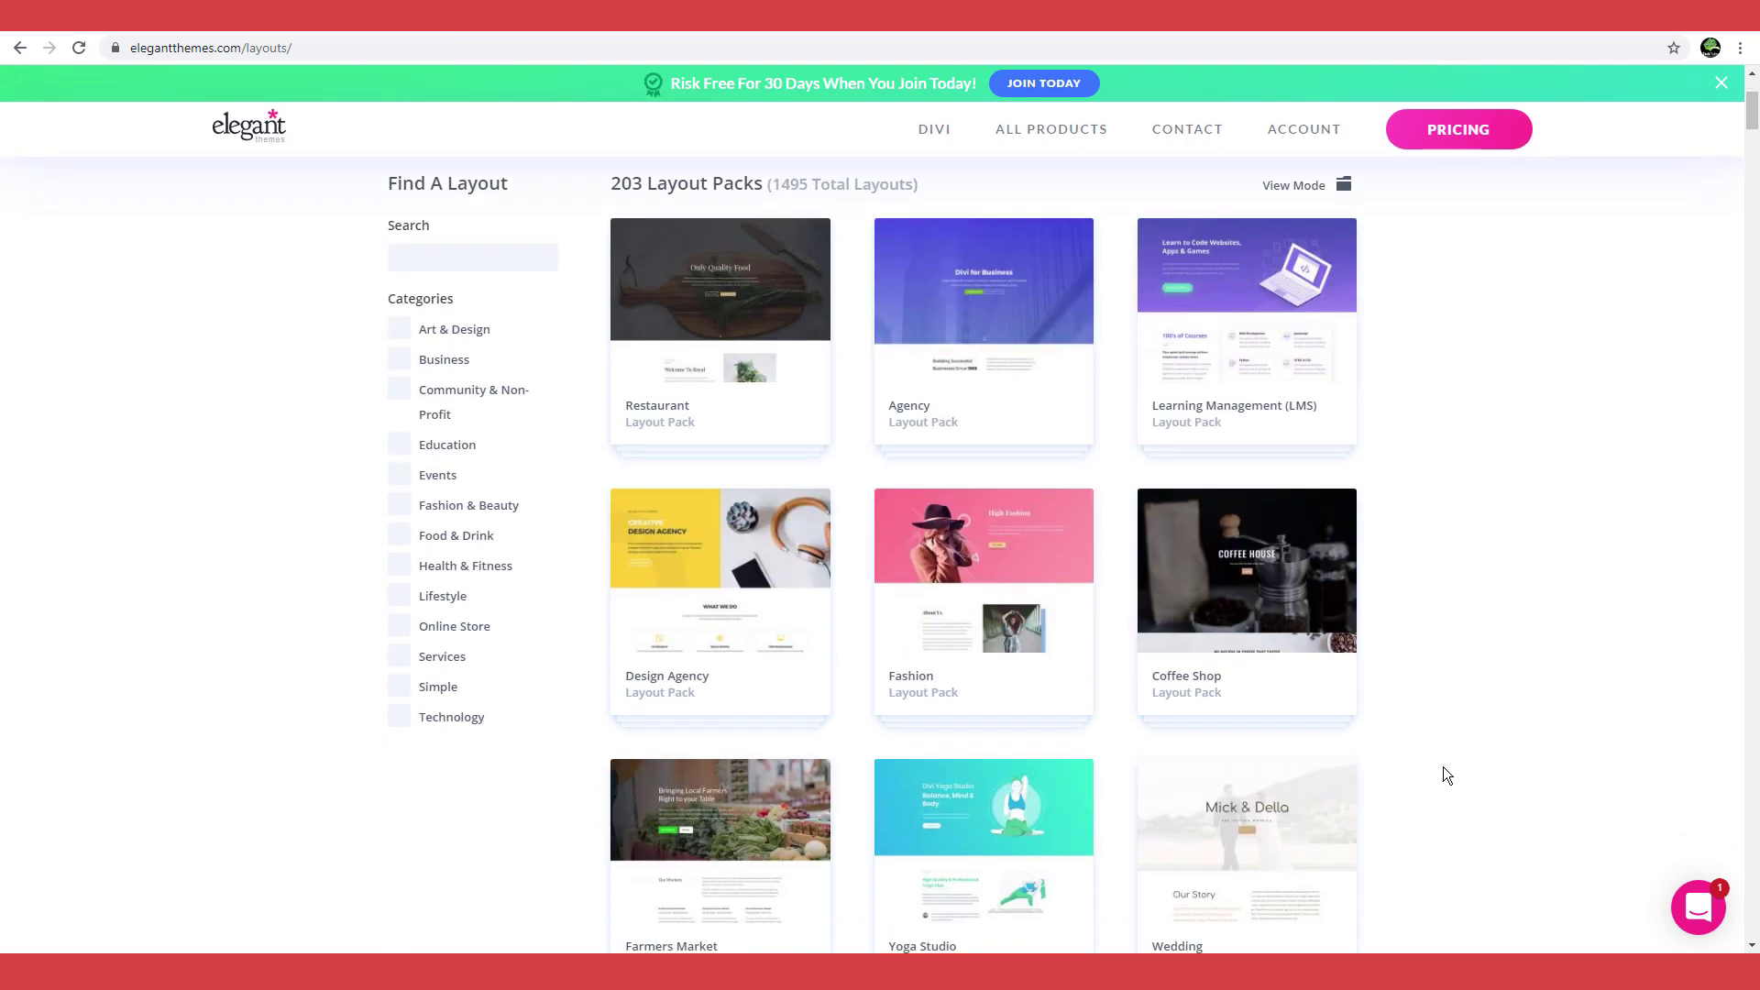
scroll(1446, 774, "down", 2)
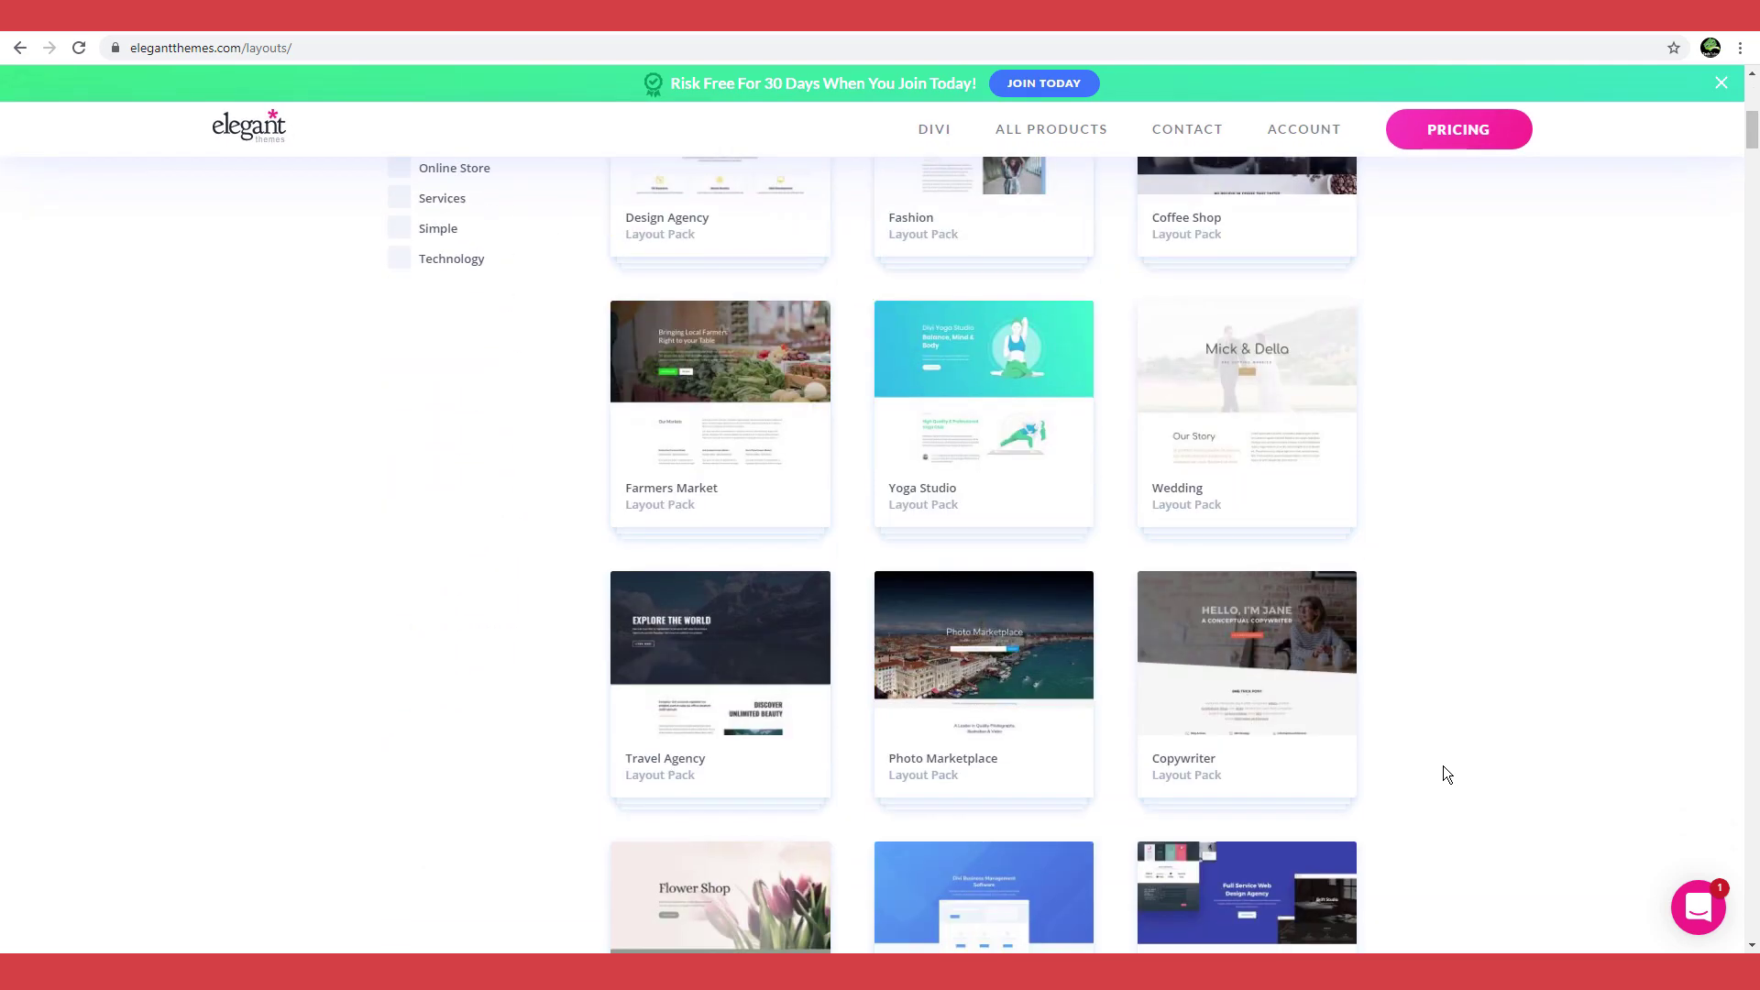
scroll(1446, 775, "up", 2)
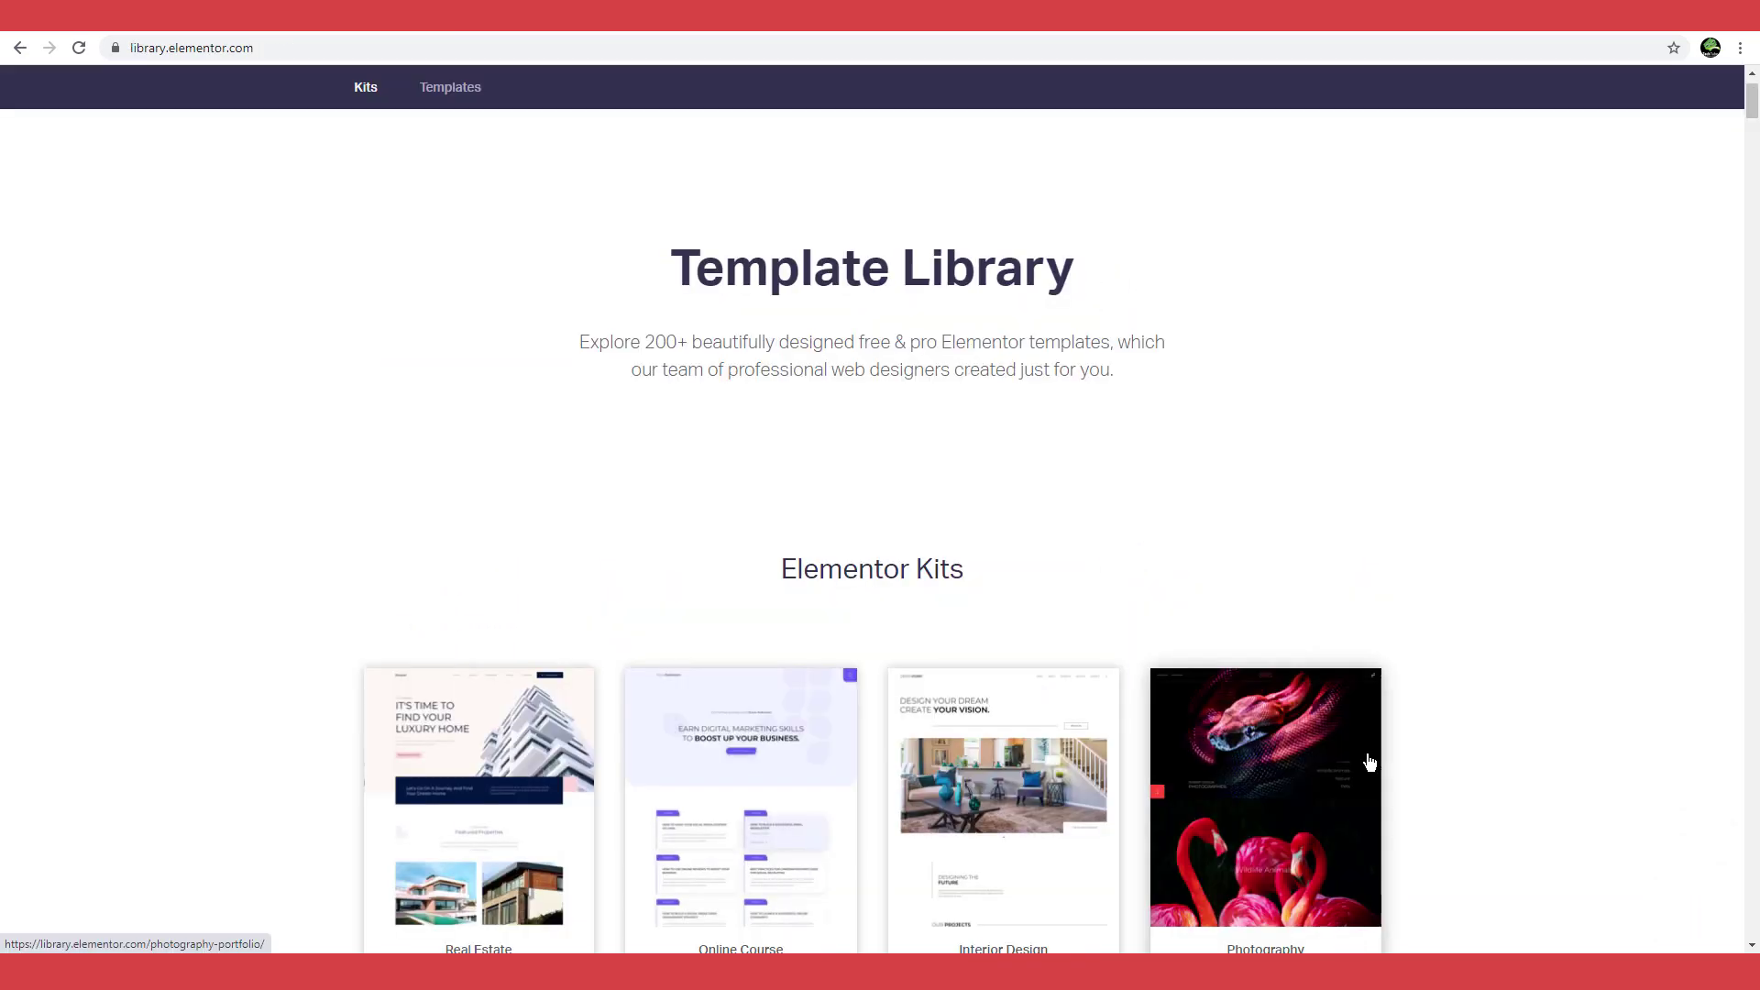
scroll(1370, 763, "down", 5)
scroll(1370, 763, "down", 8)
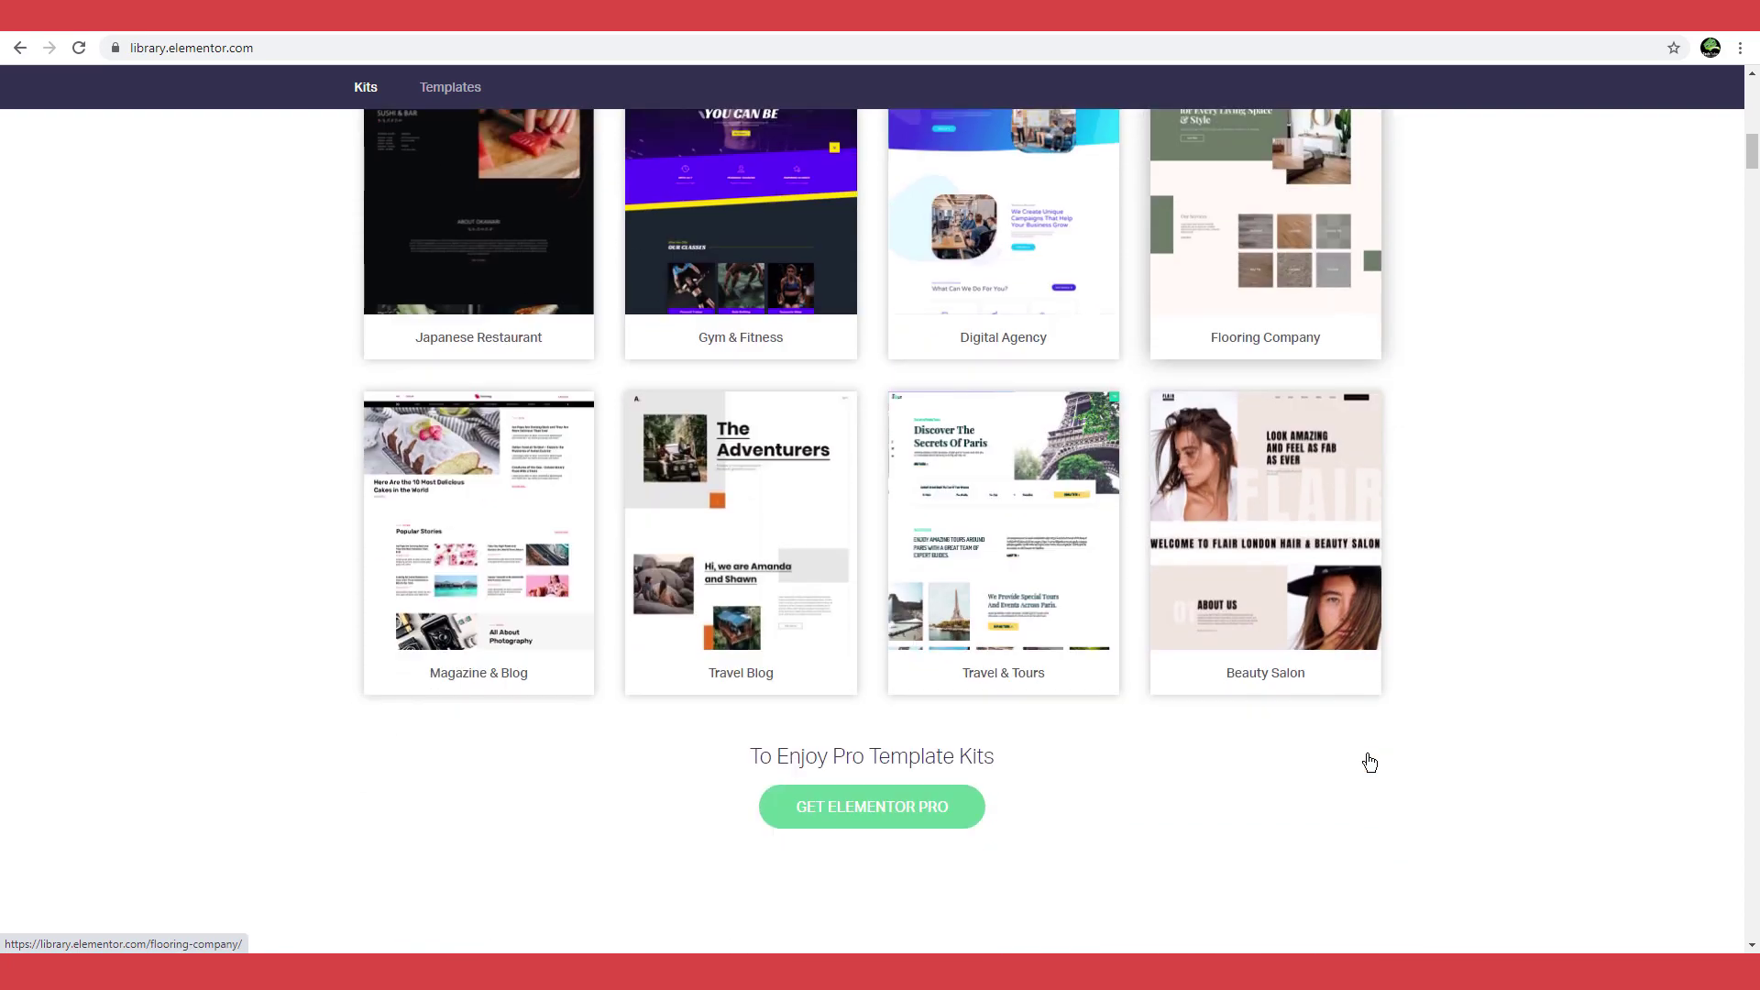
scroll(1369, 763, "down", 11)
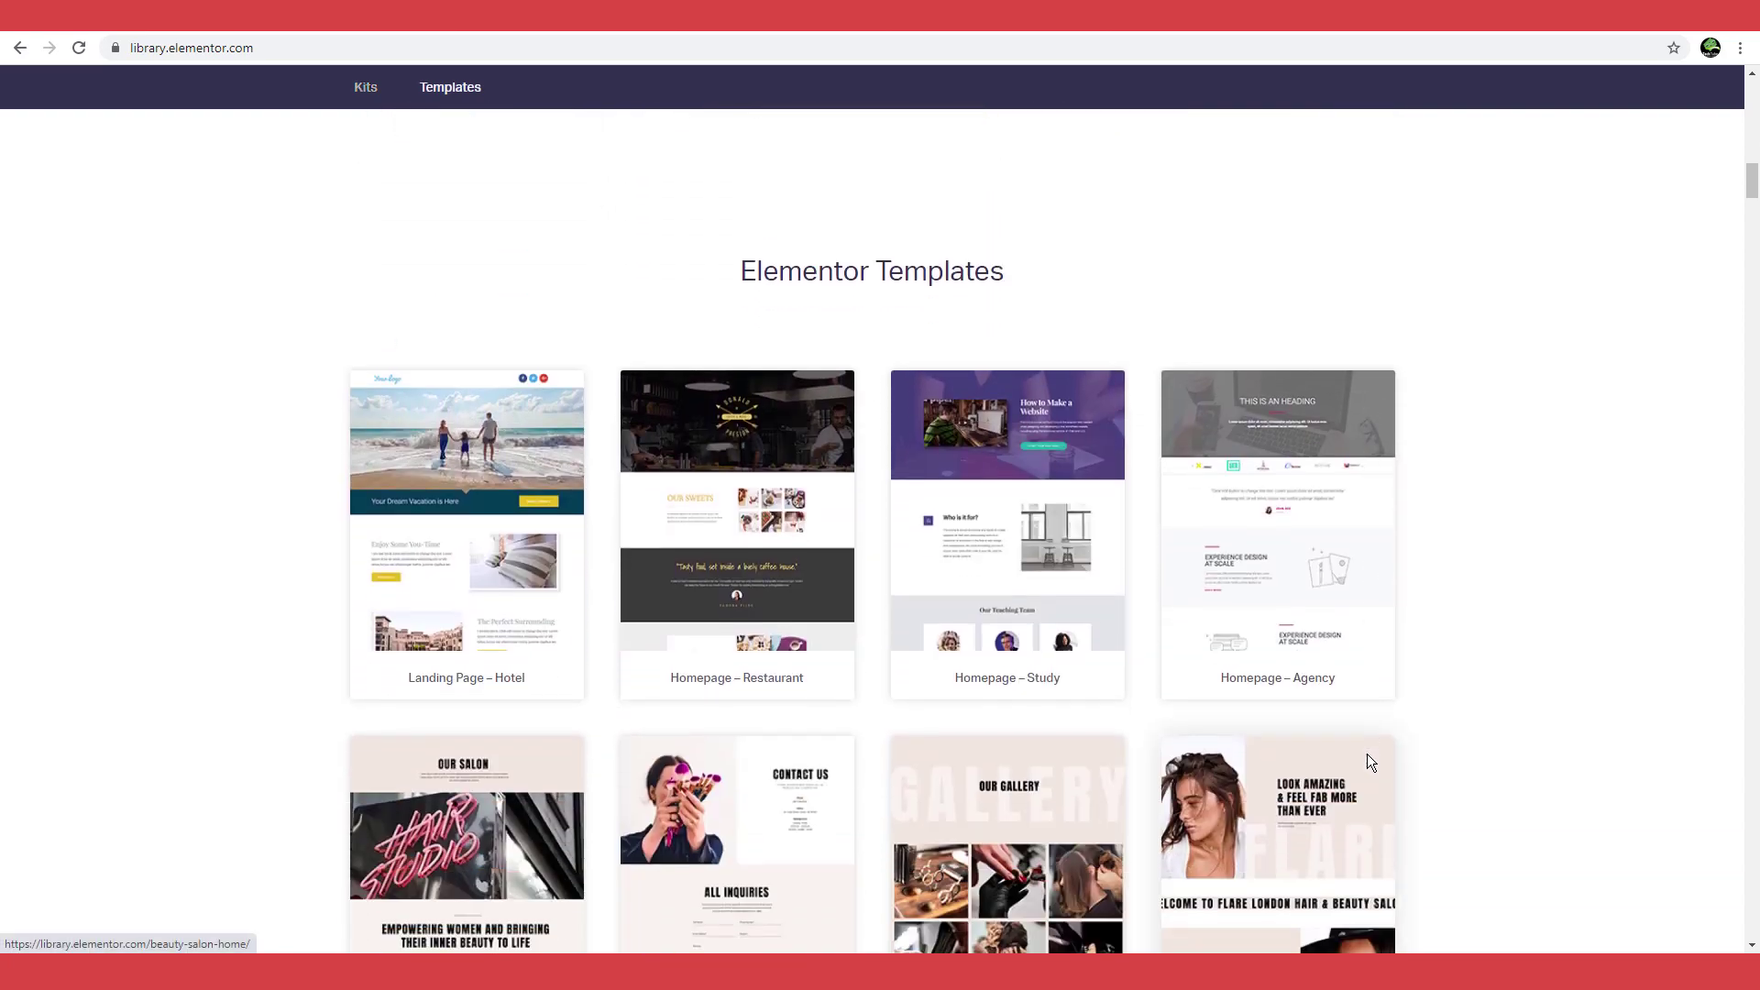
scroll(1370, 762, "down", 12)
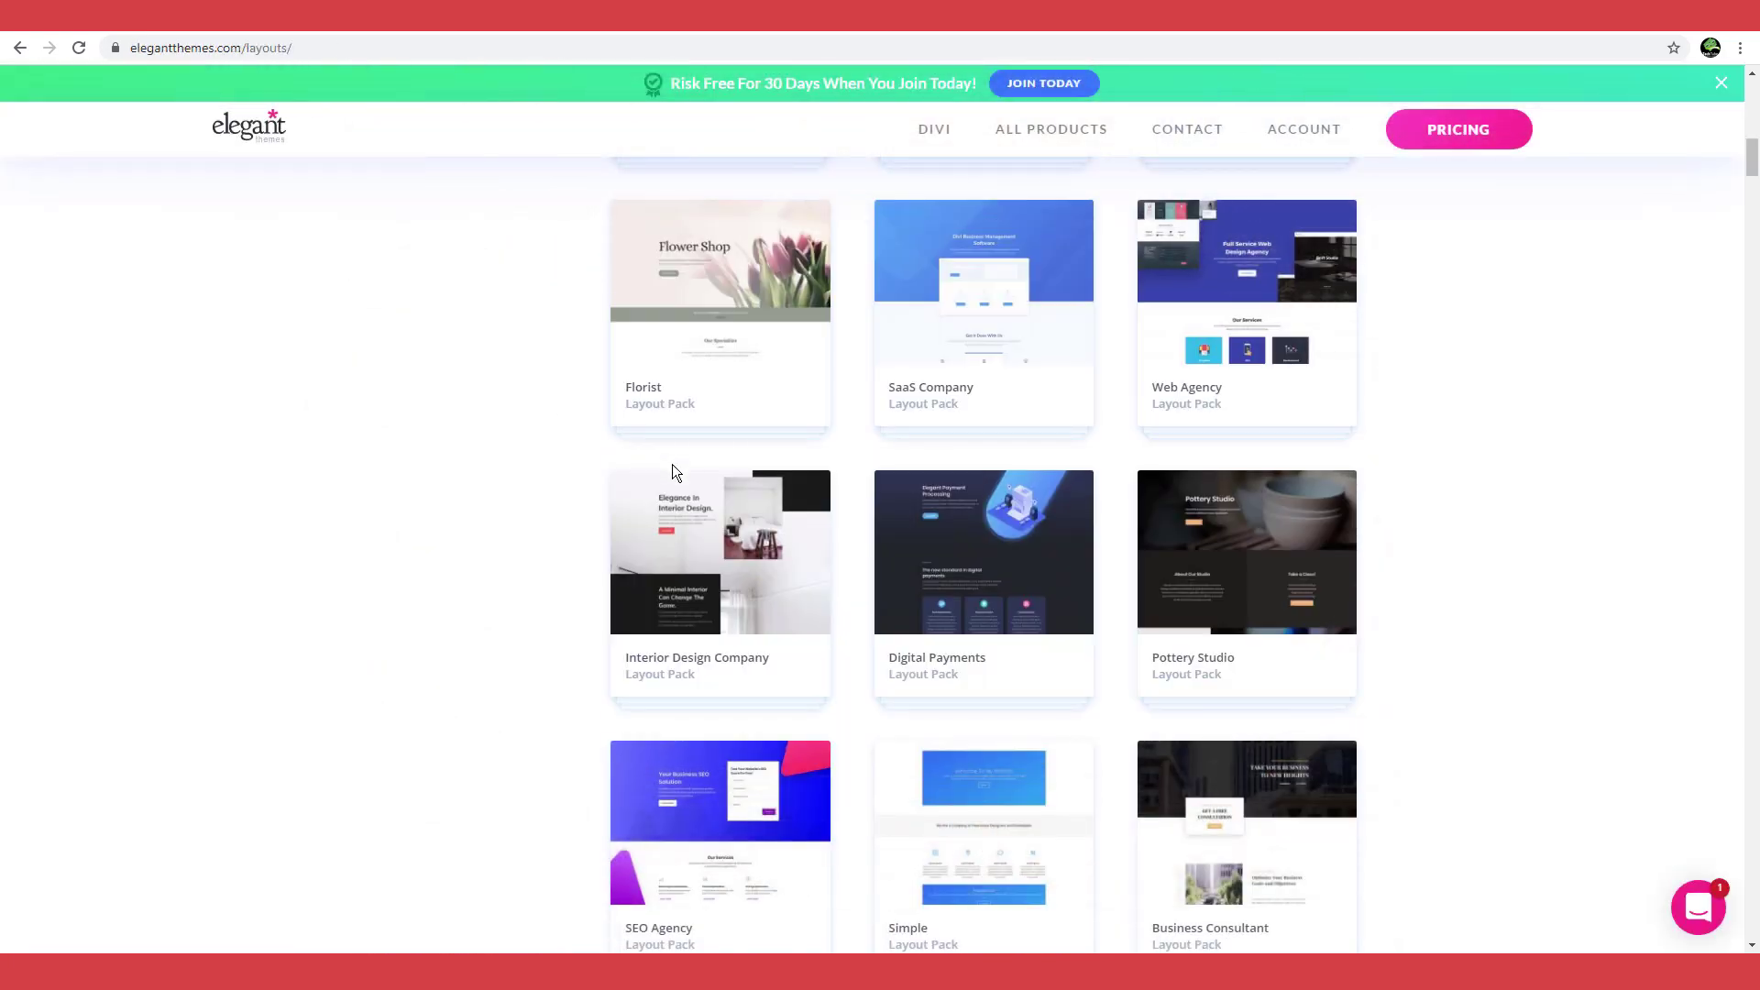
scroll(672, 463, "down", 6)
left_click(707, 699)
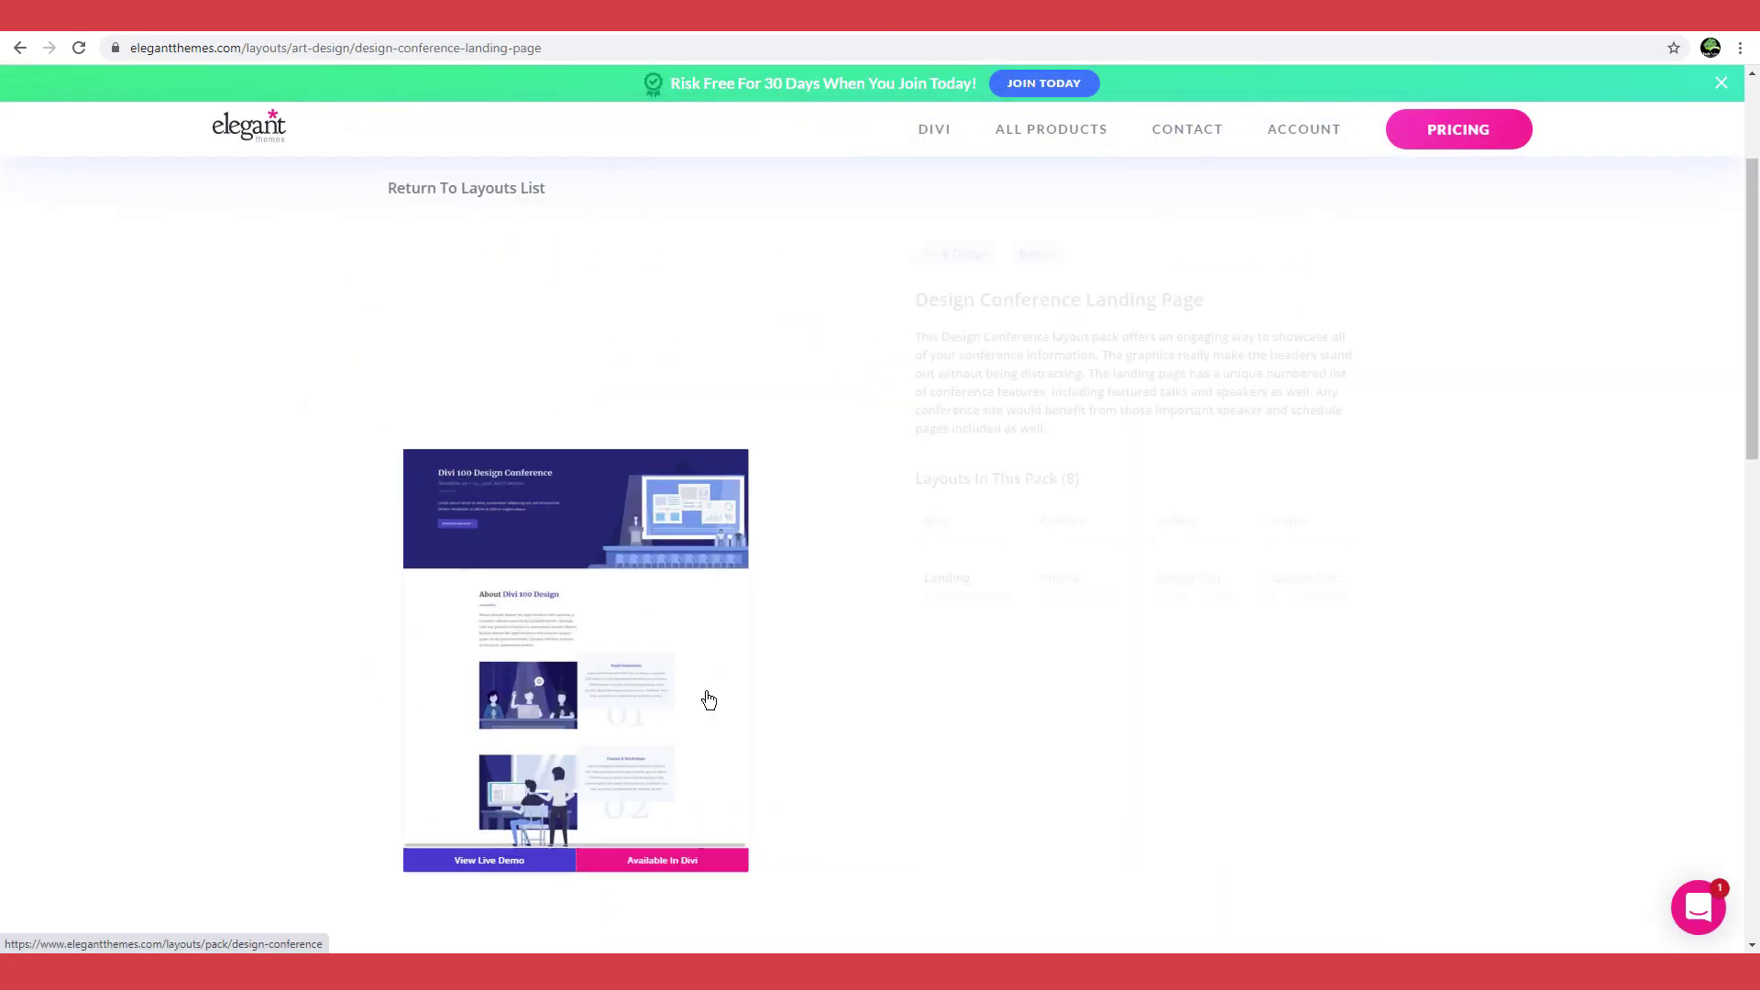
left_click(504, 867)
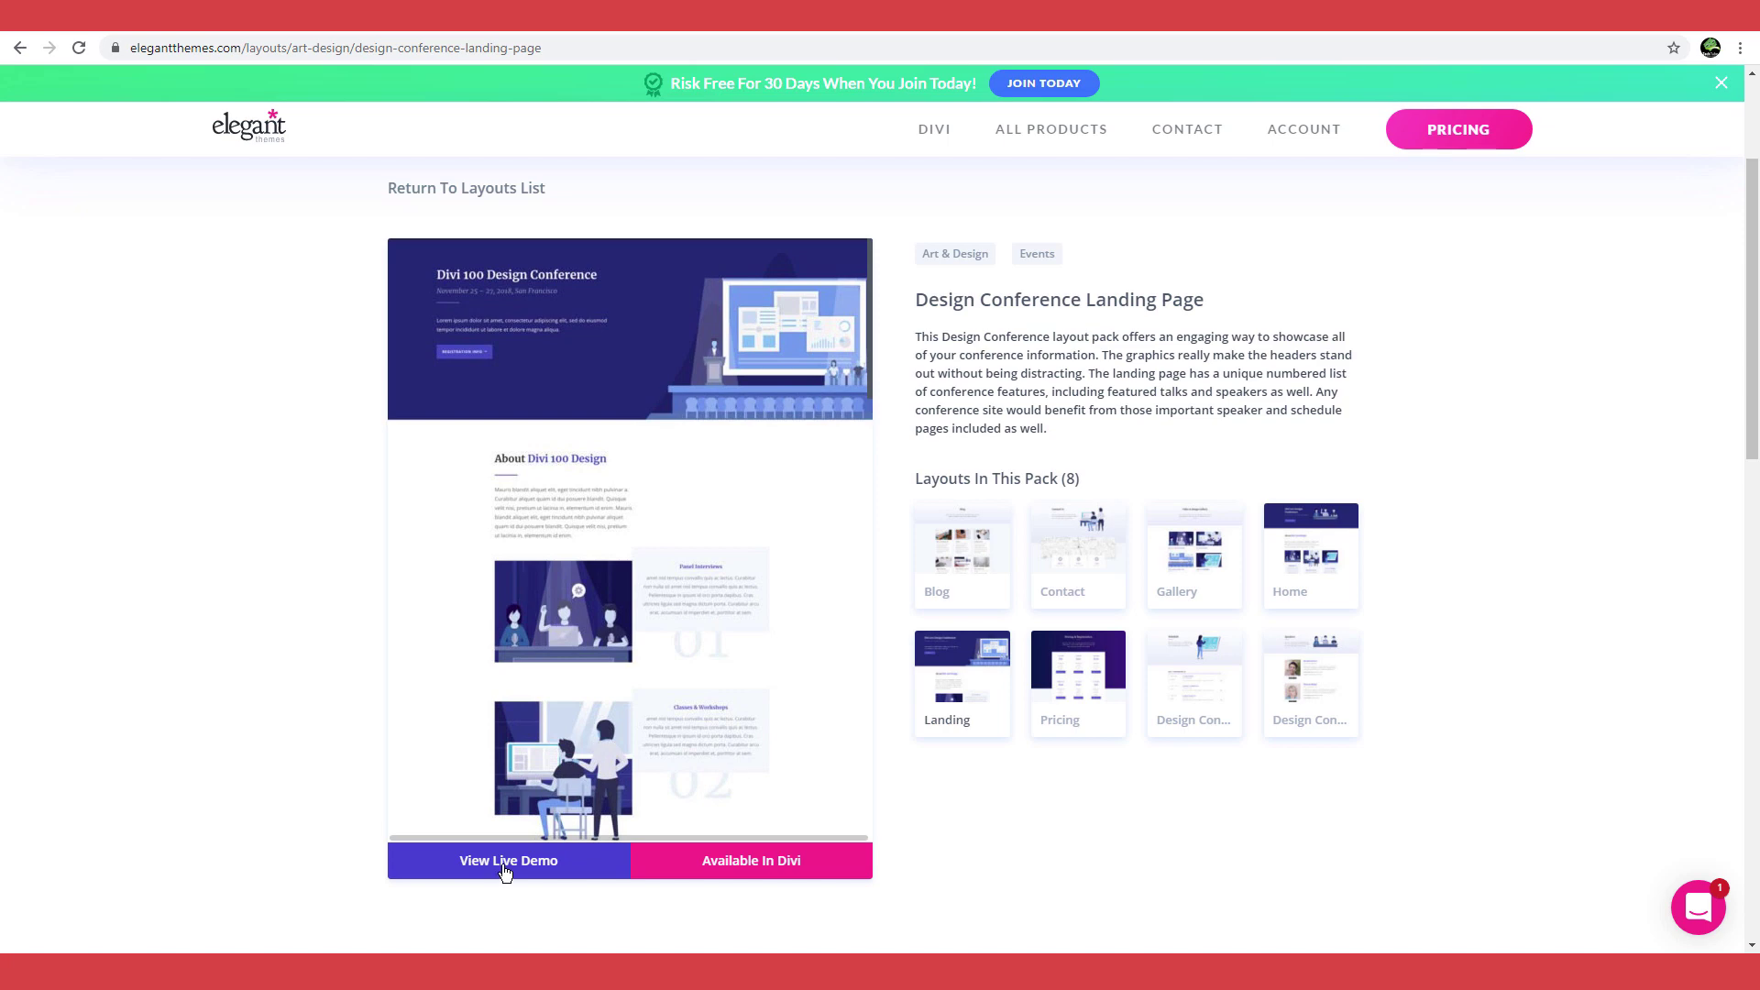
scroll(1054, 711, "down", 3)
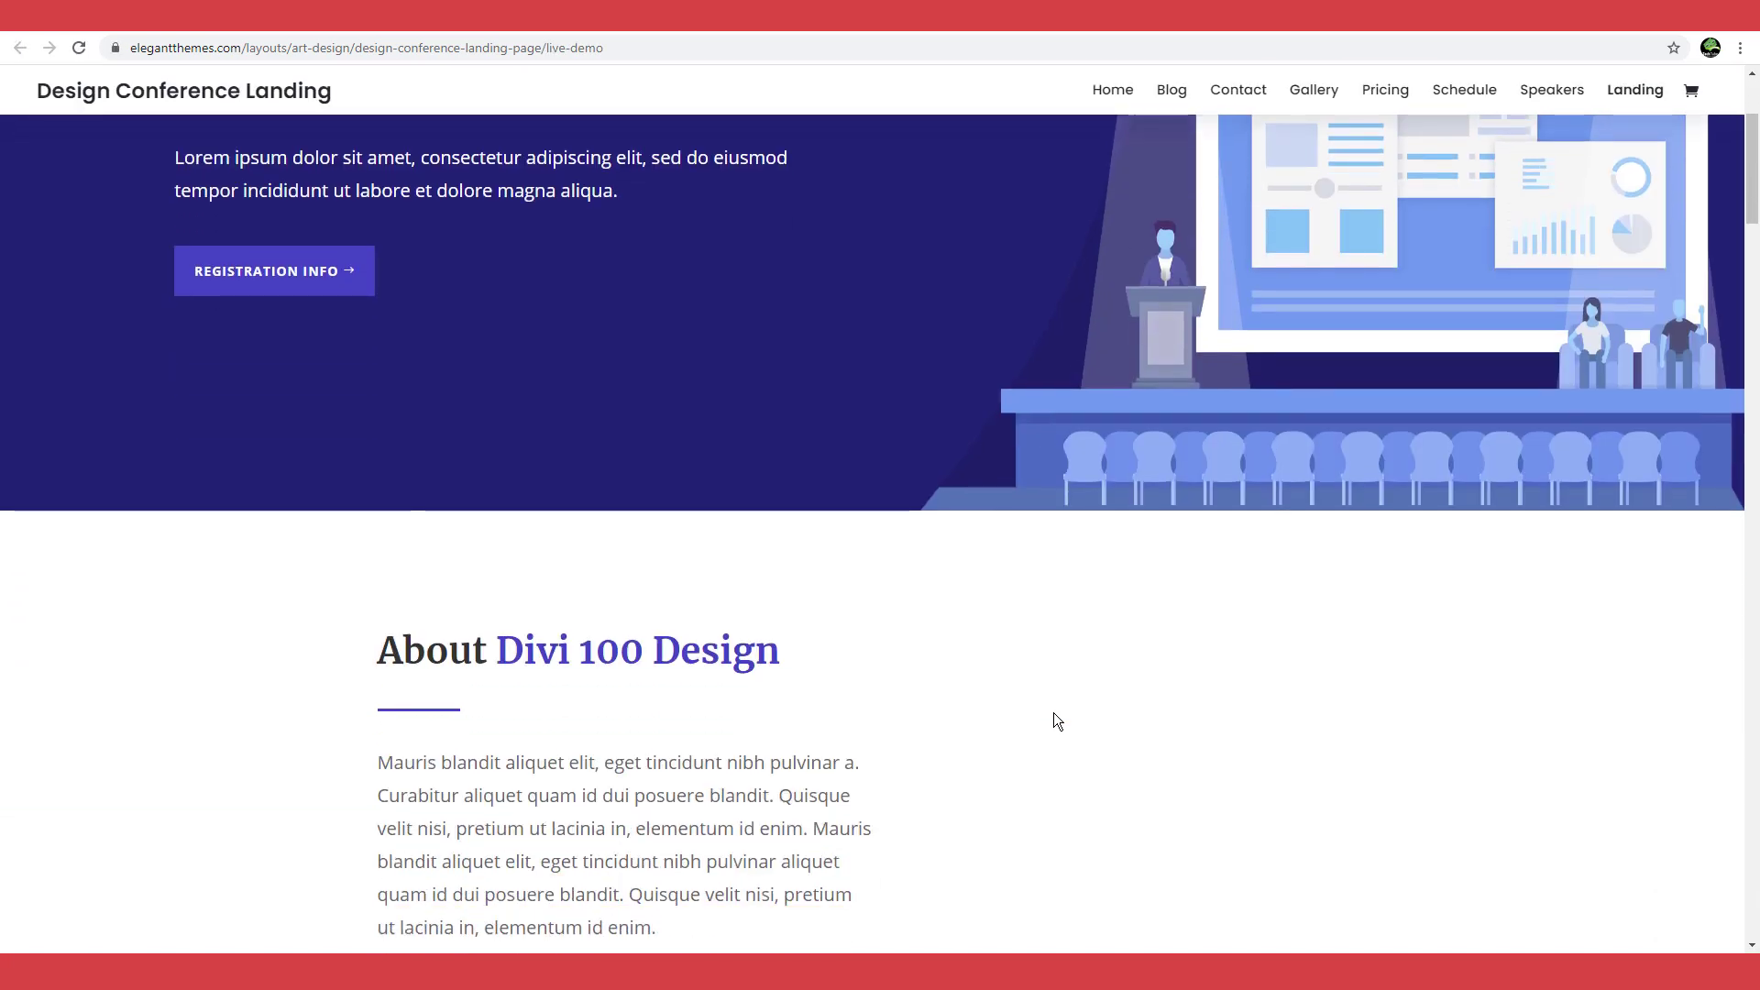
scroll(1053, 712, "down", 3)
scroll(1054, 713, "down", 3)
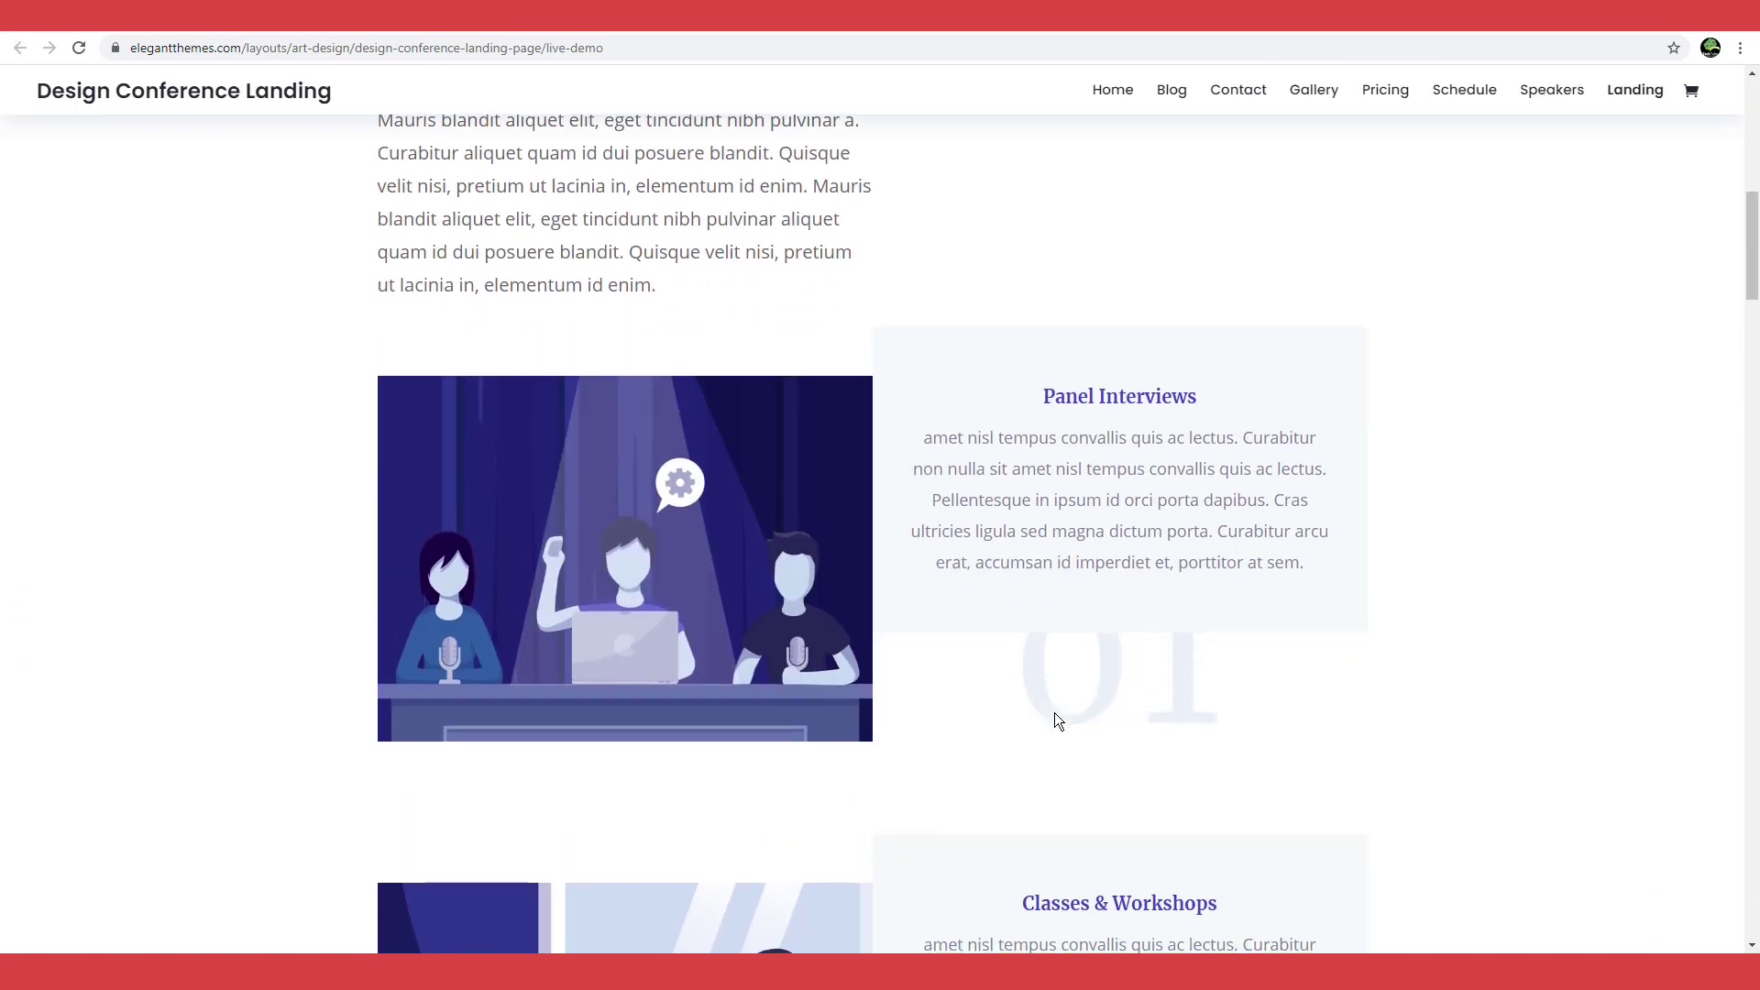
scroll(1055, 713, "down", 4)
scroll(1054, 712, "down", 6)
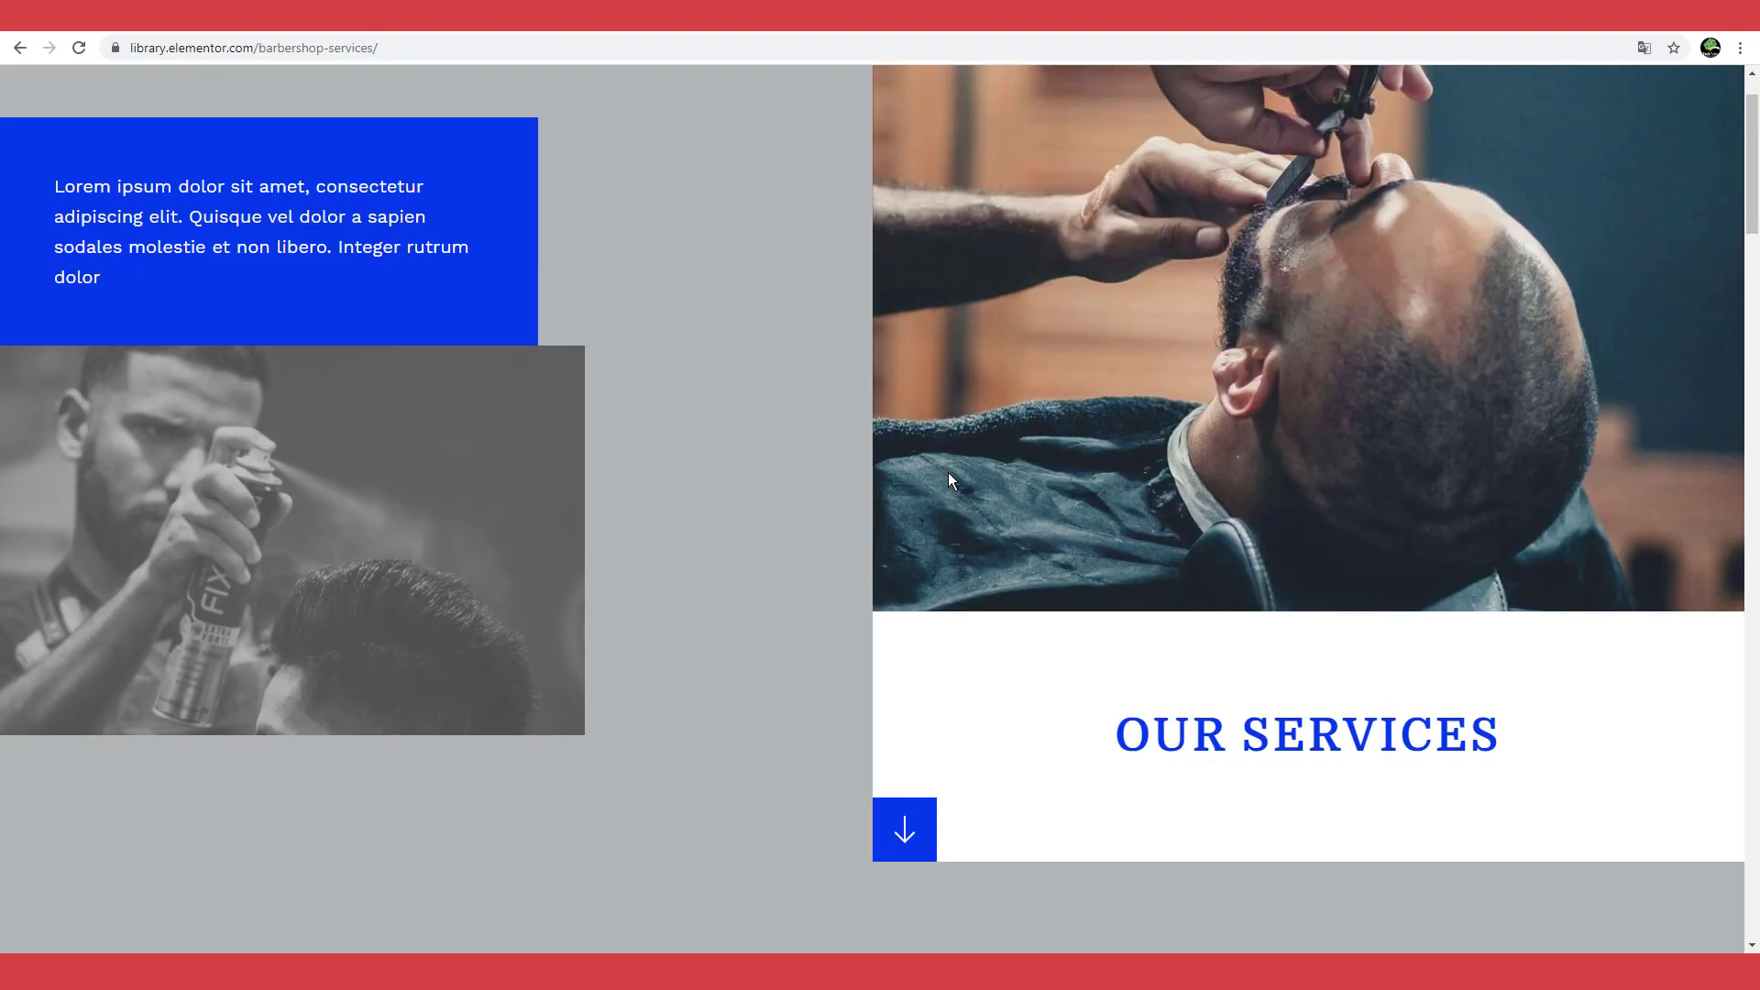
scroll(948, 472, "down", 7)
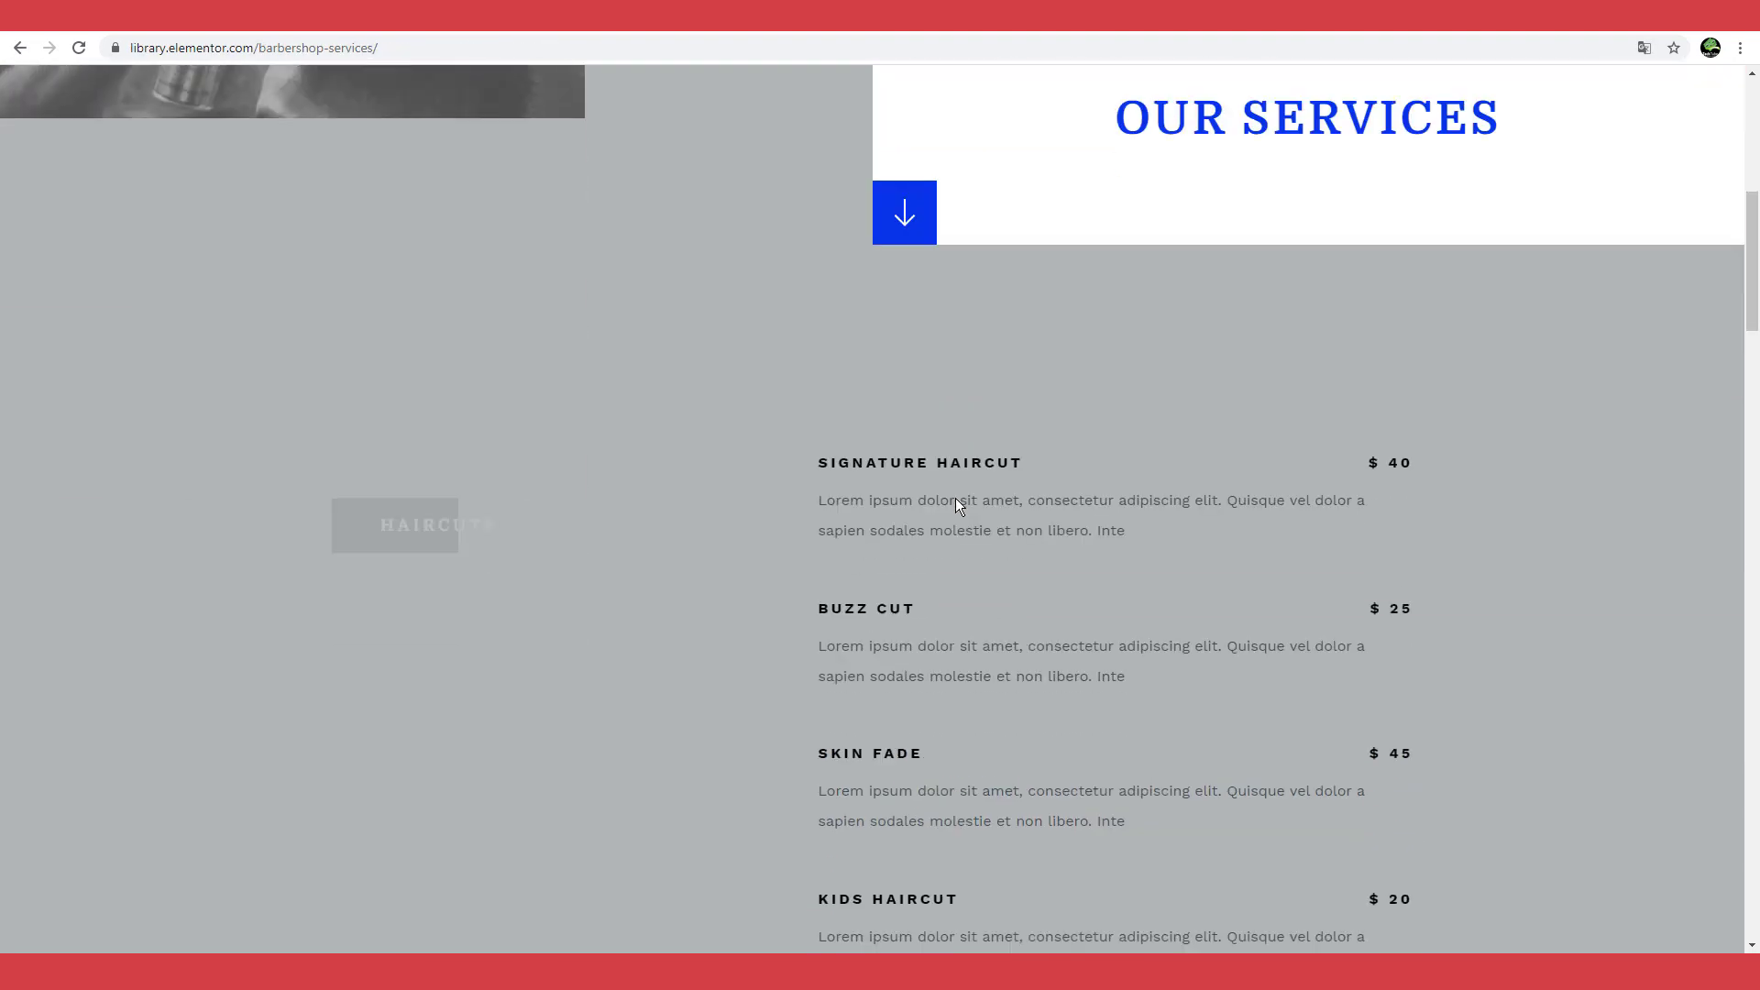
scroll(955, 506, "down", 7)
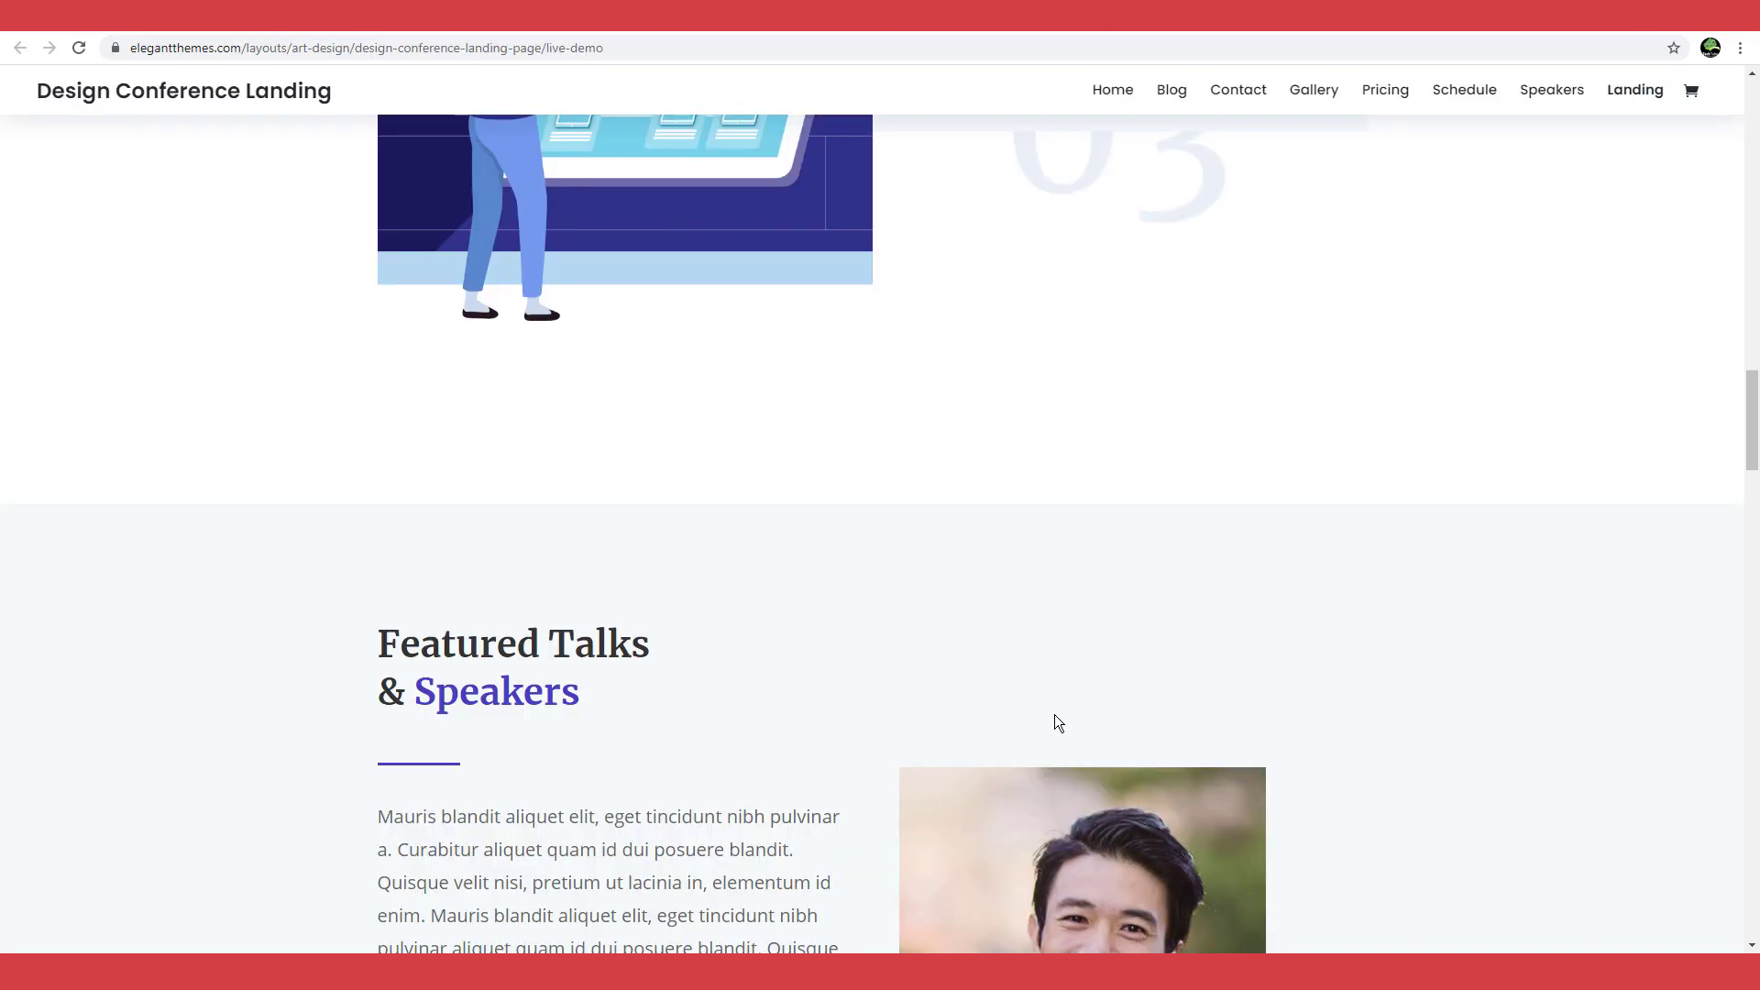
scroll(1055, 716, "down", 4)
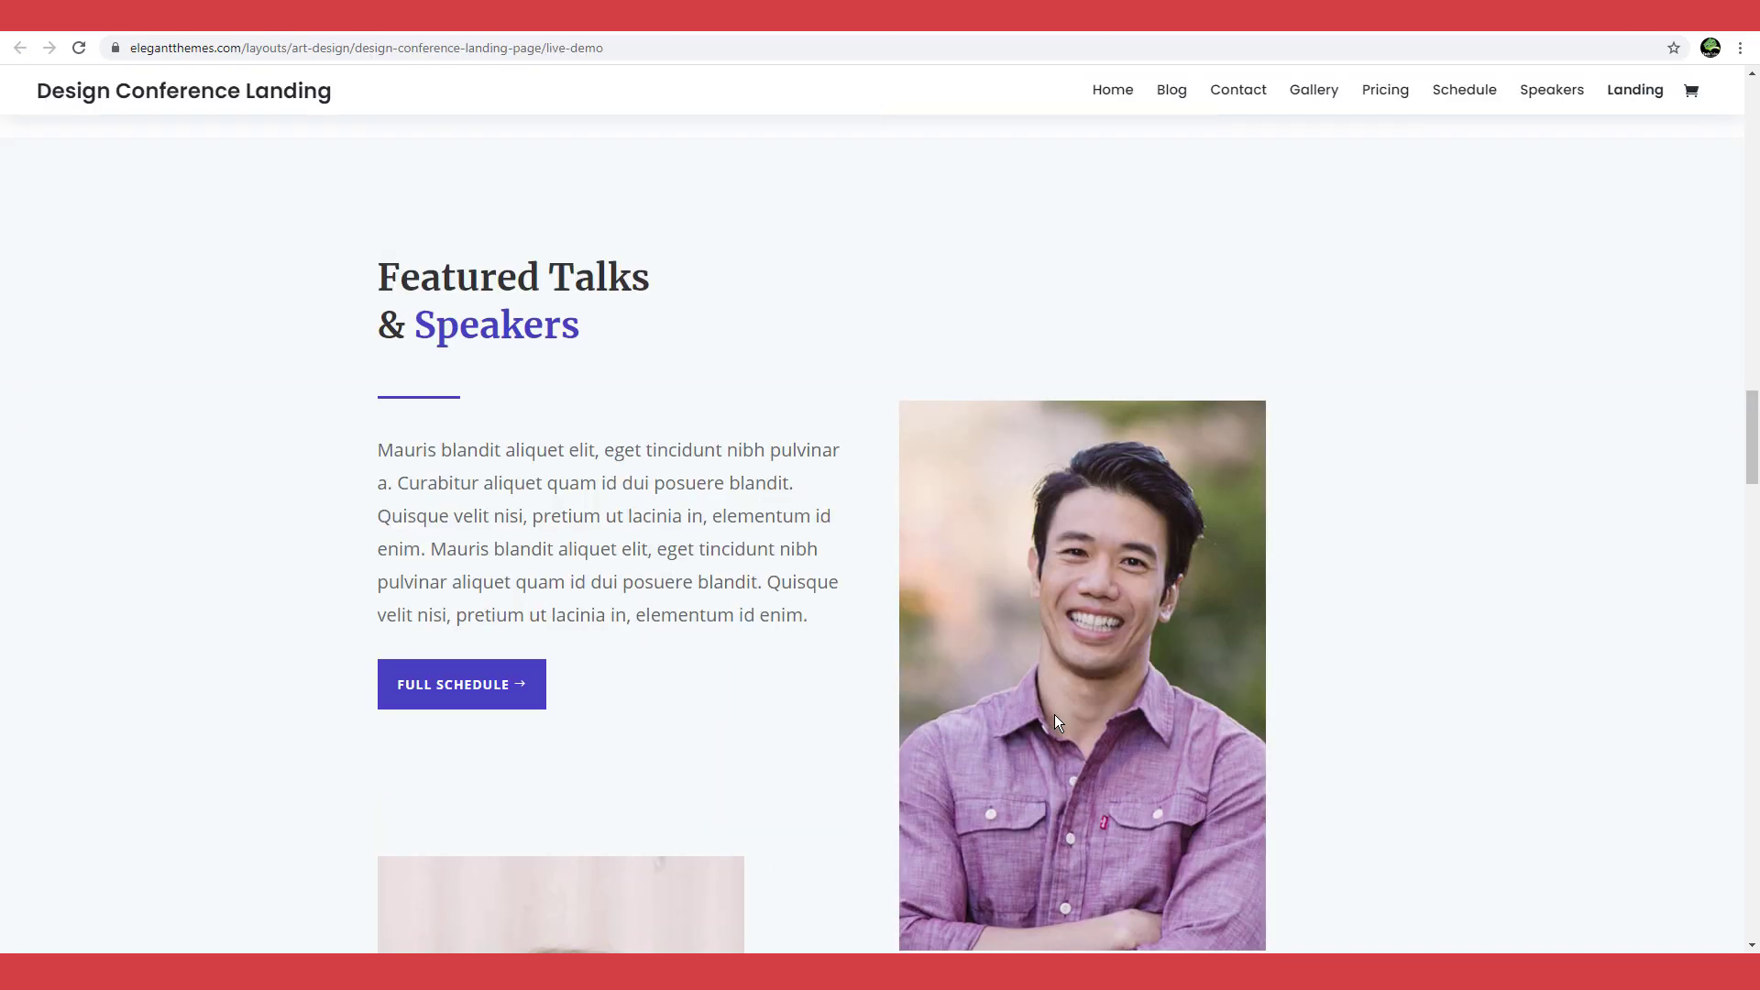
scroll(1054, 713, "down", 3)
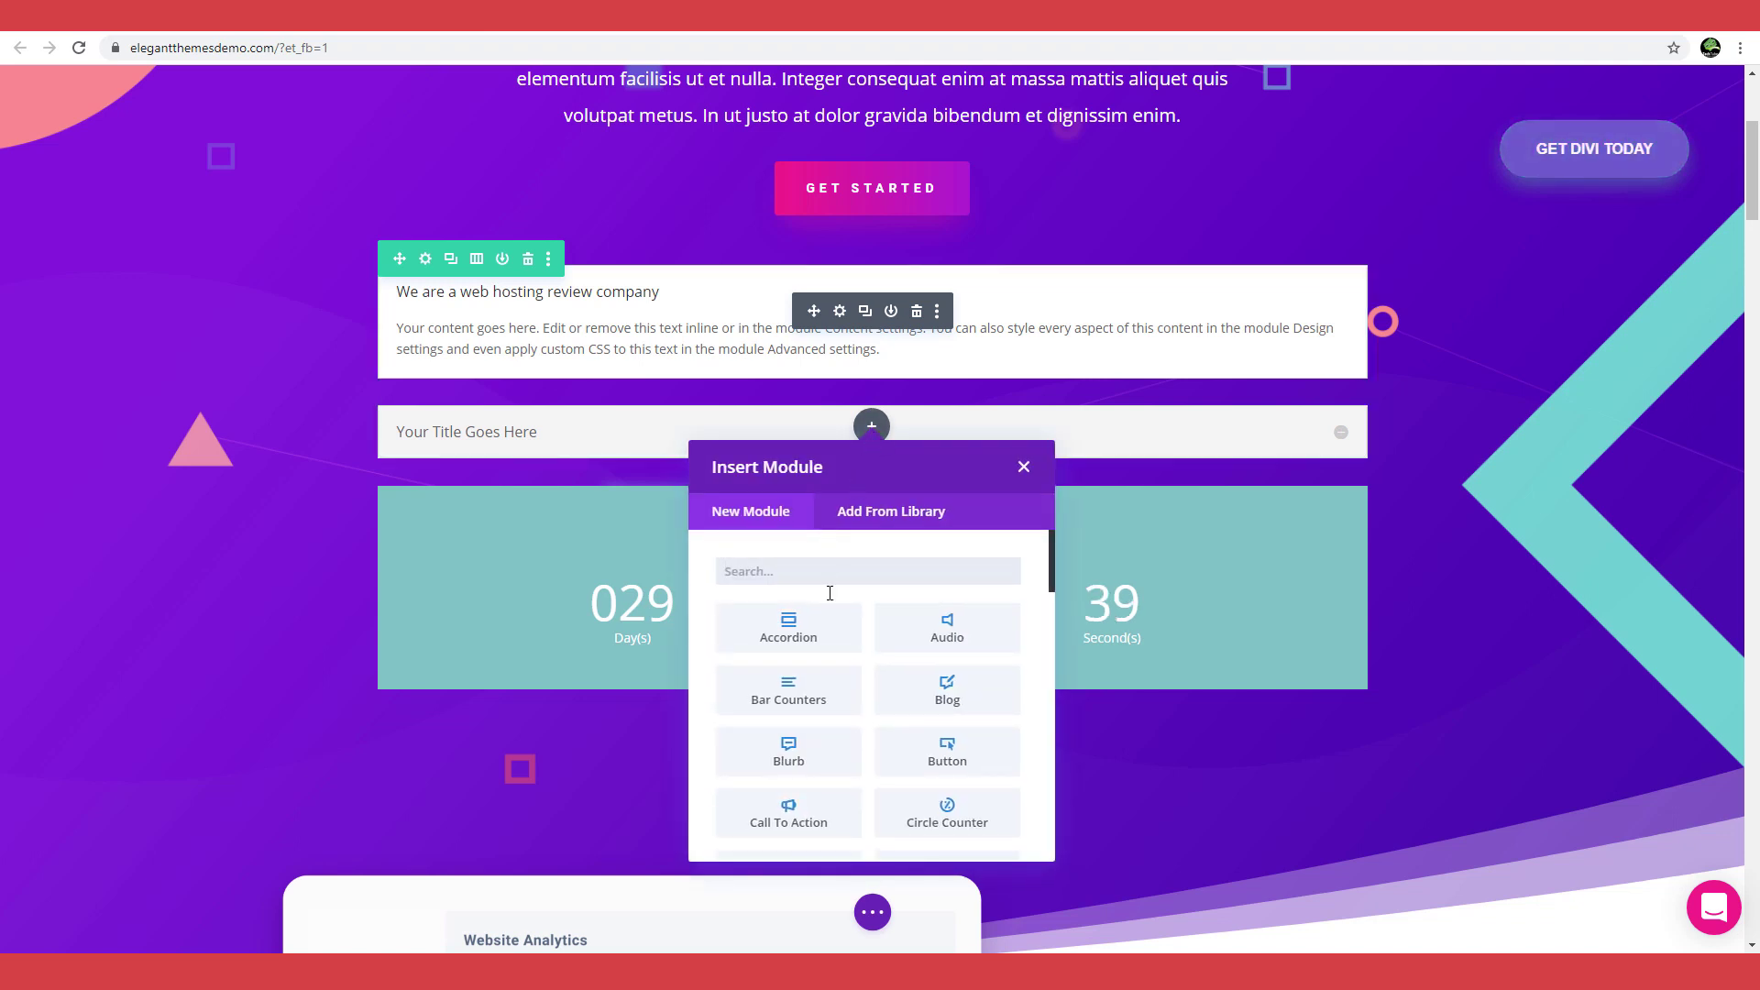
Step: Add a Testimonial module from the Insert Module list and select its placeholder author name
scroll(878, 720, "down", 3)
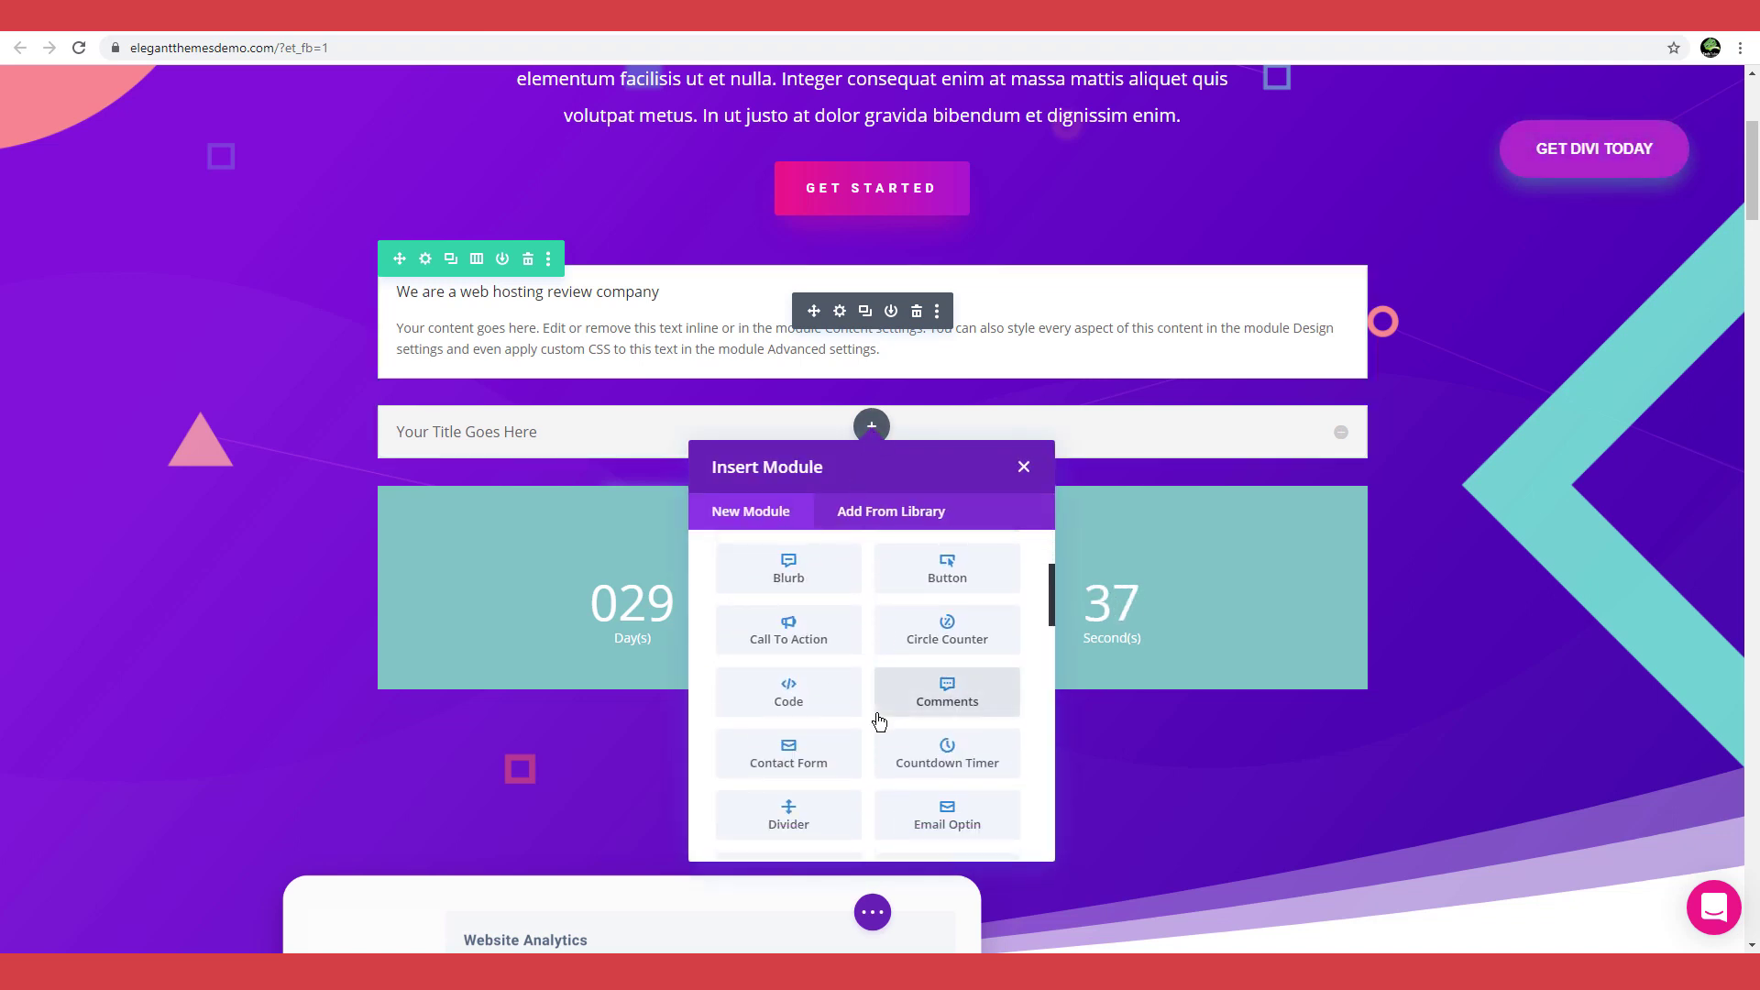
scroll(879, 721, "down", 3)
scroll(880, 724, "down", 4)
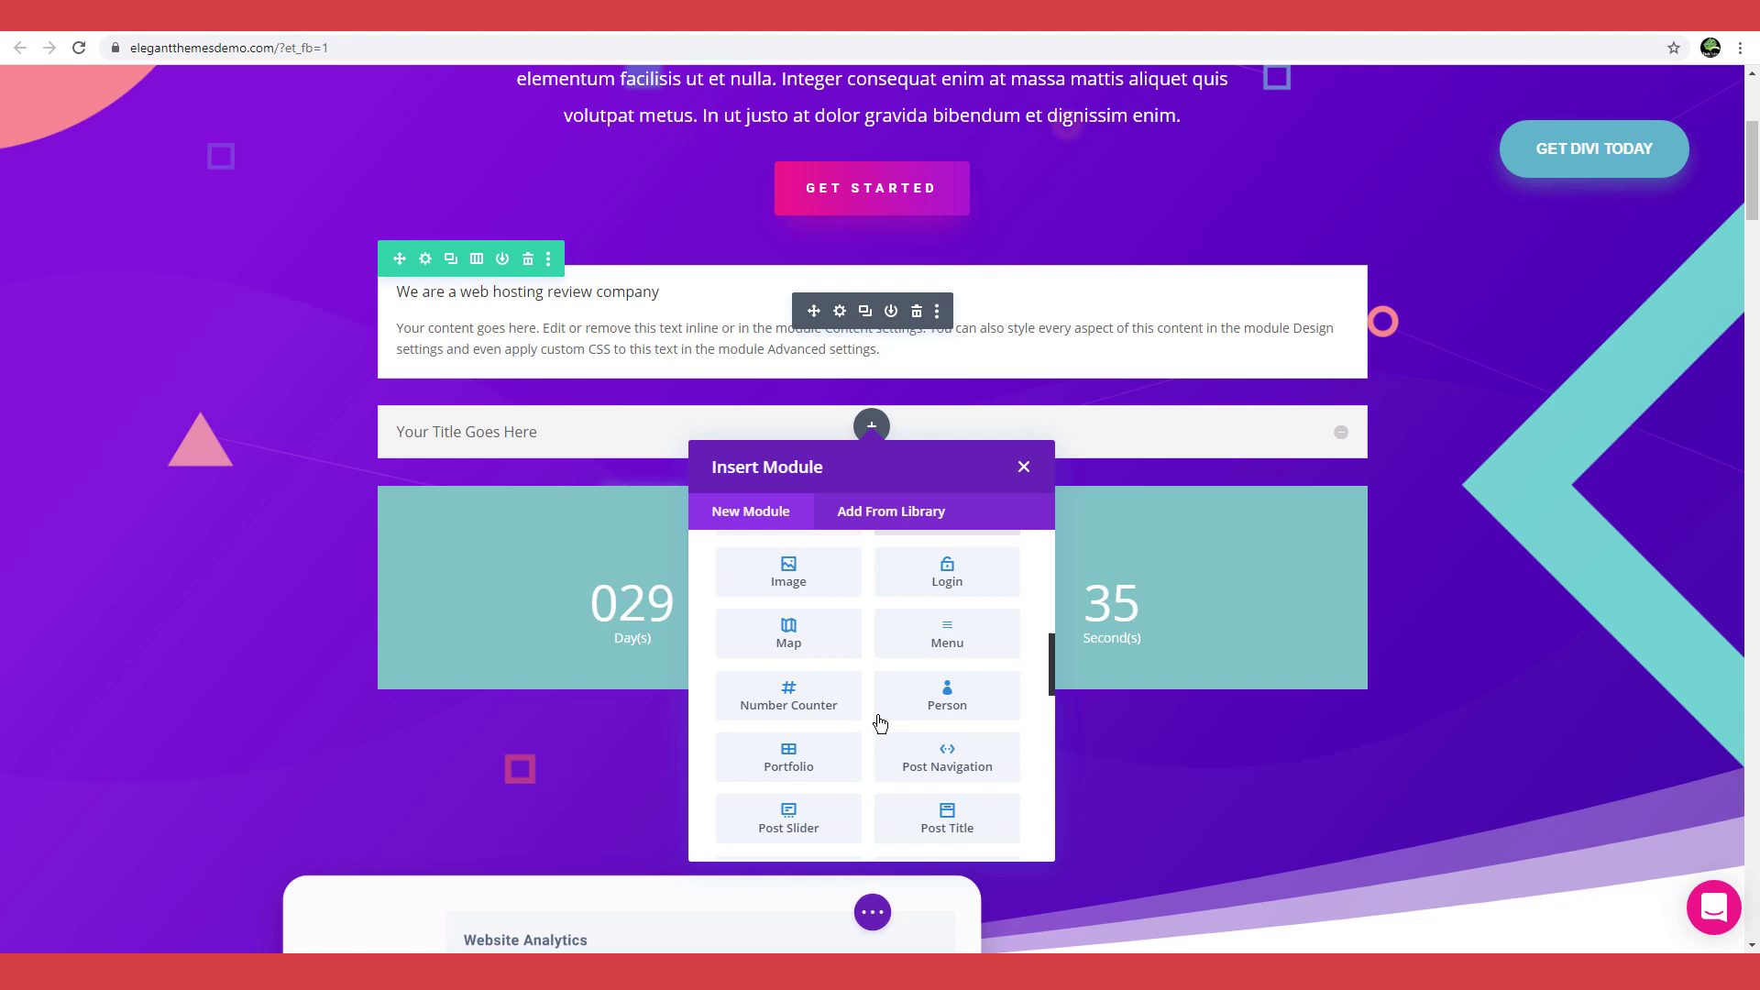
scroll(880, 723, "down", 2)
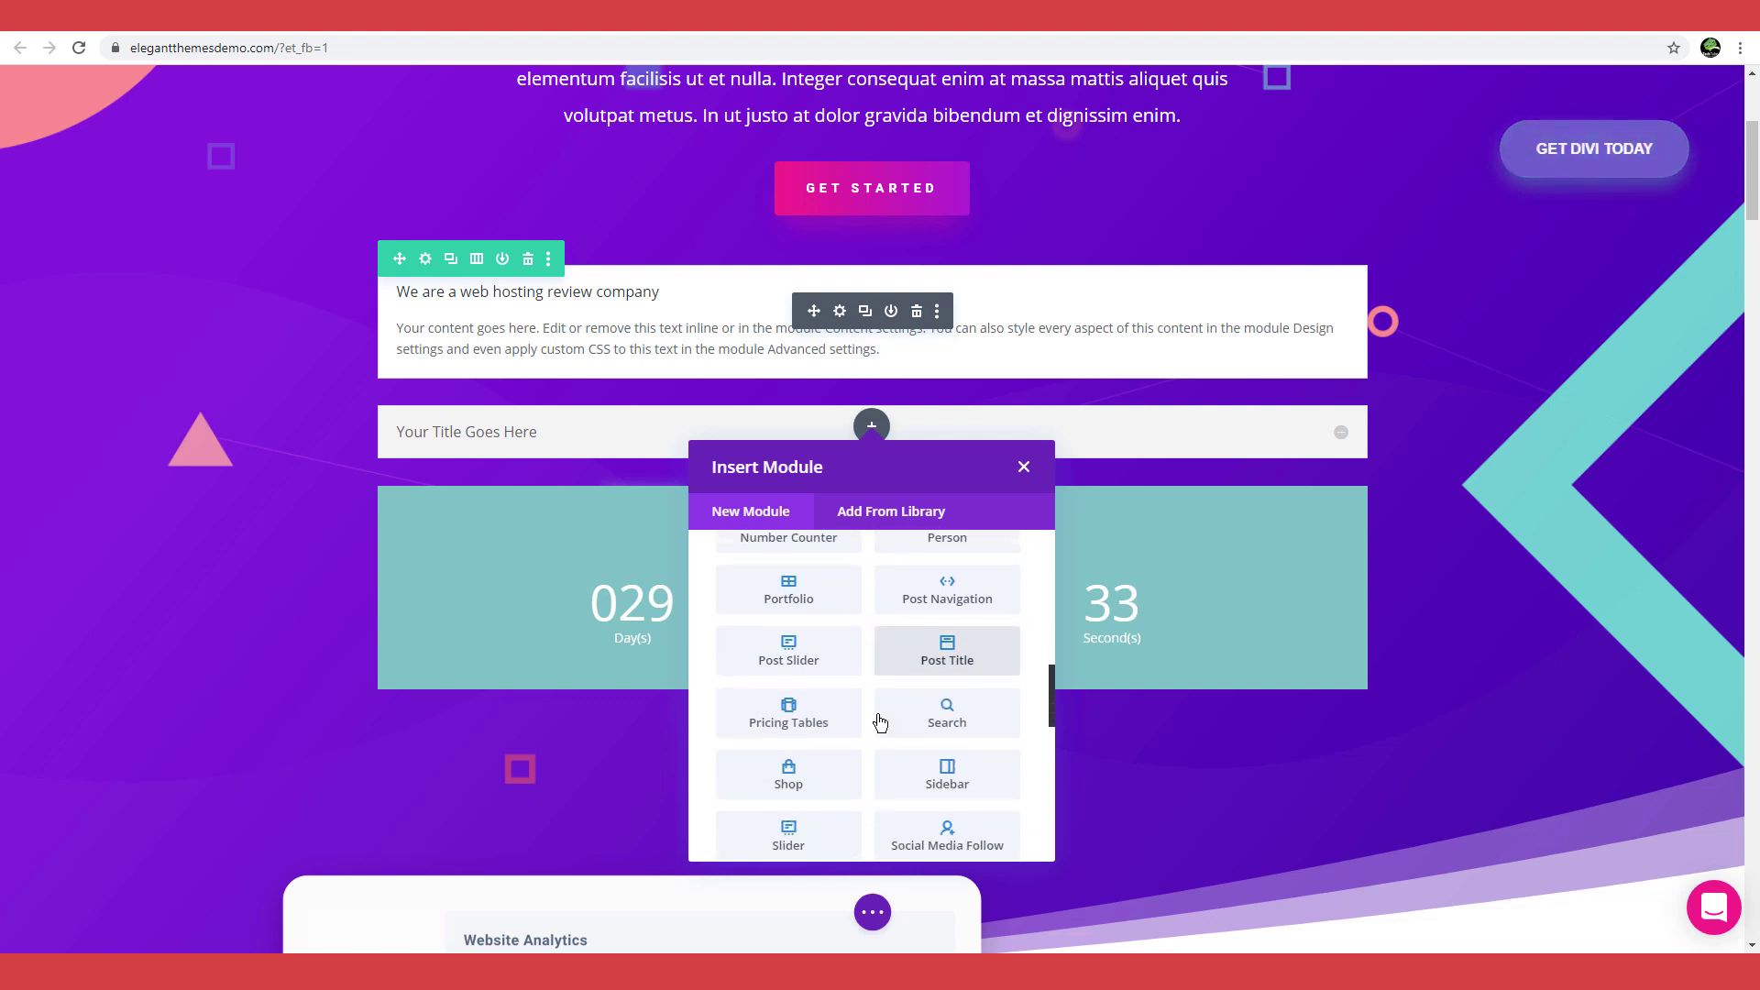
scroll(881, 723, "down", 1)
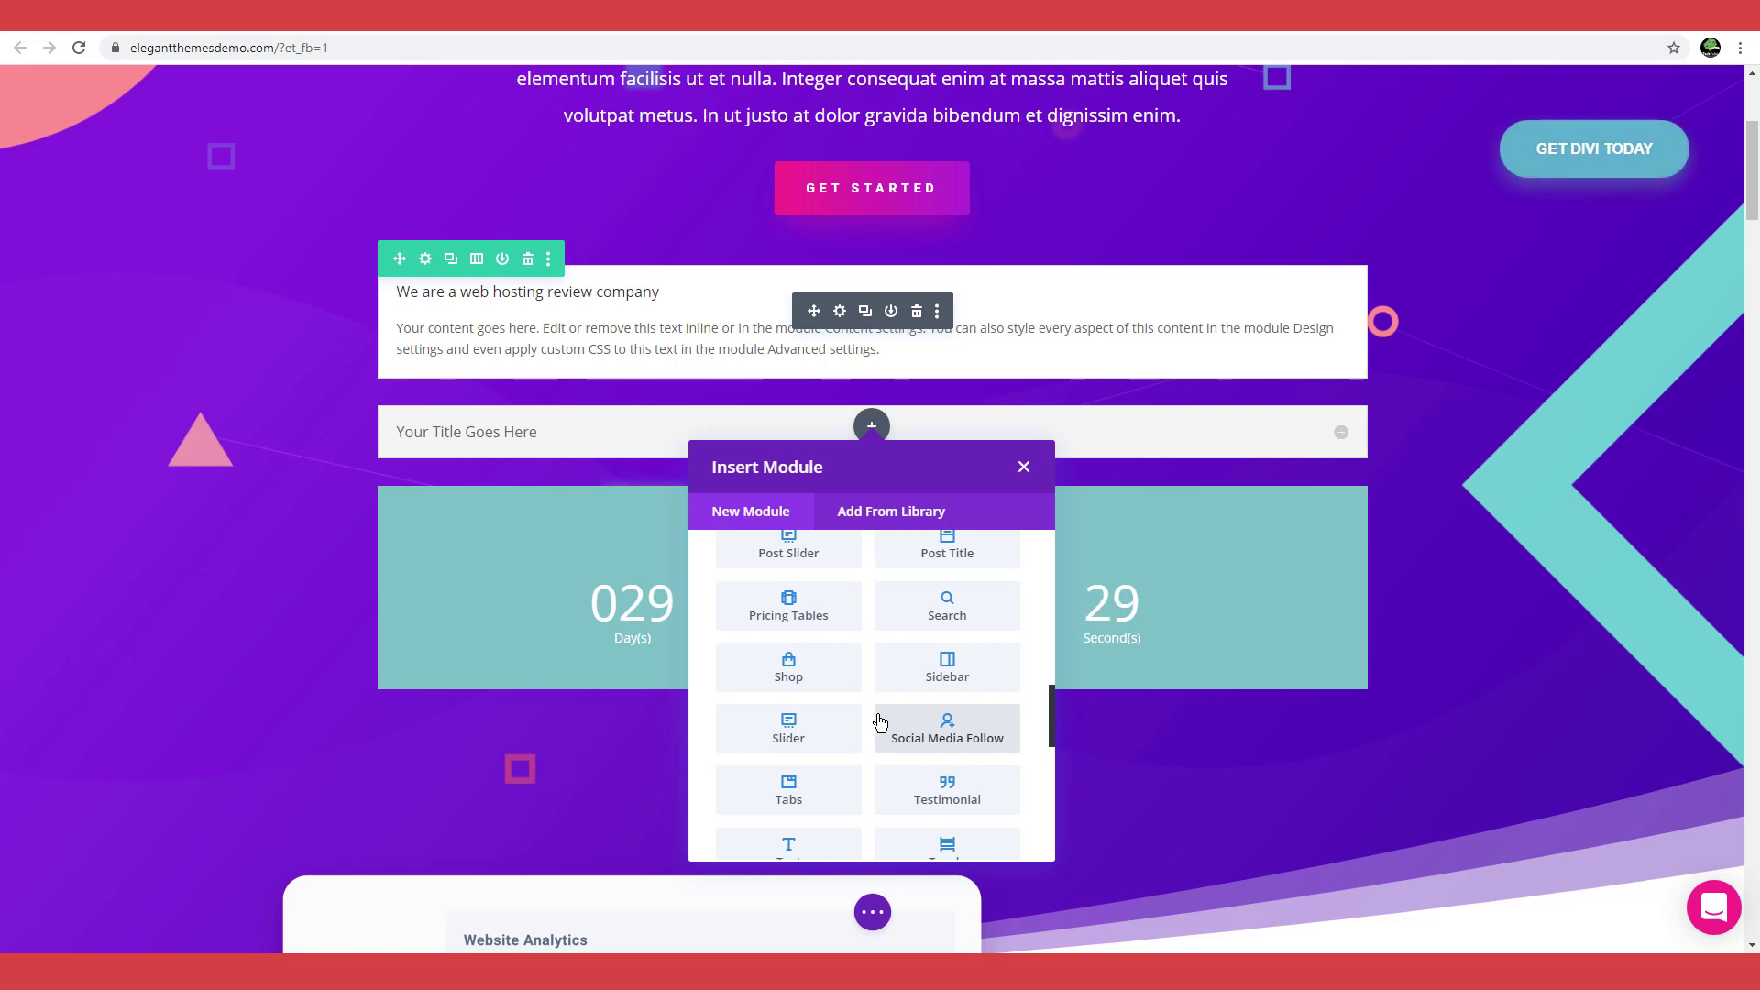
left_click(917, 804)
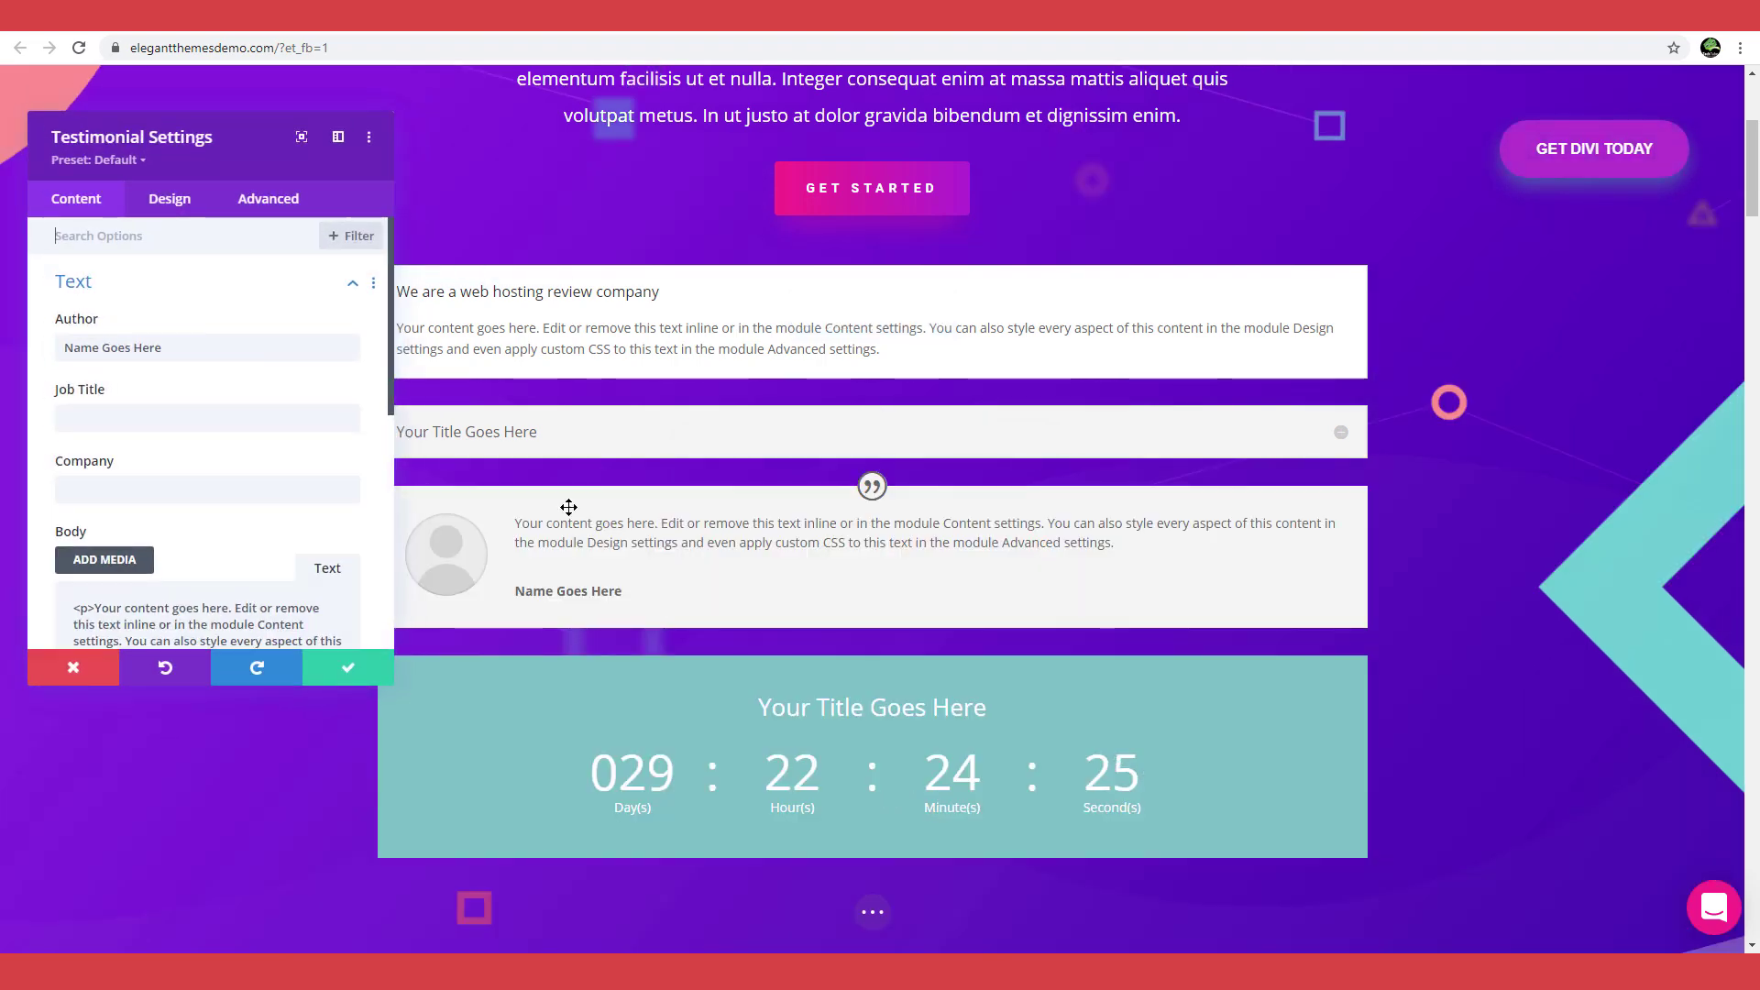
left_click_drag(172, 347, 32, 366)
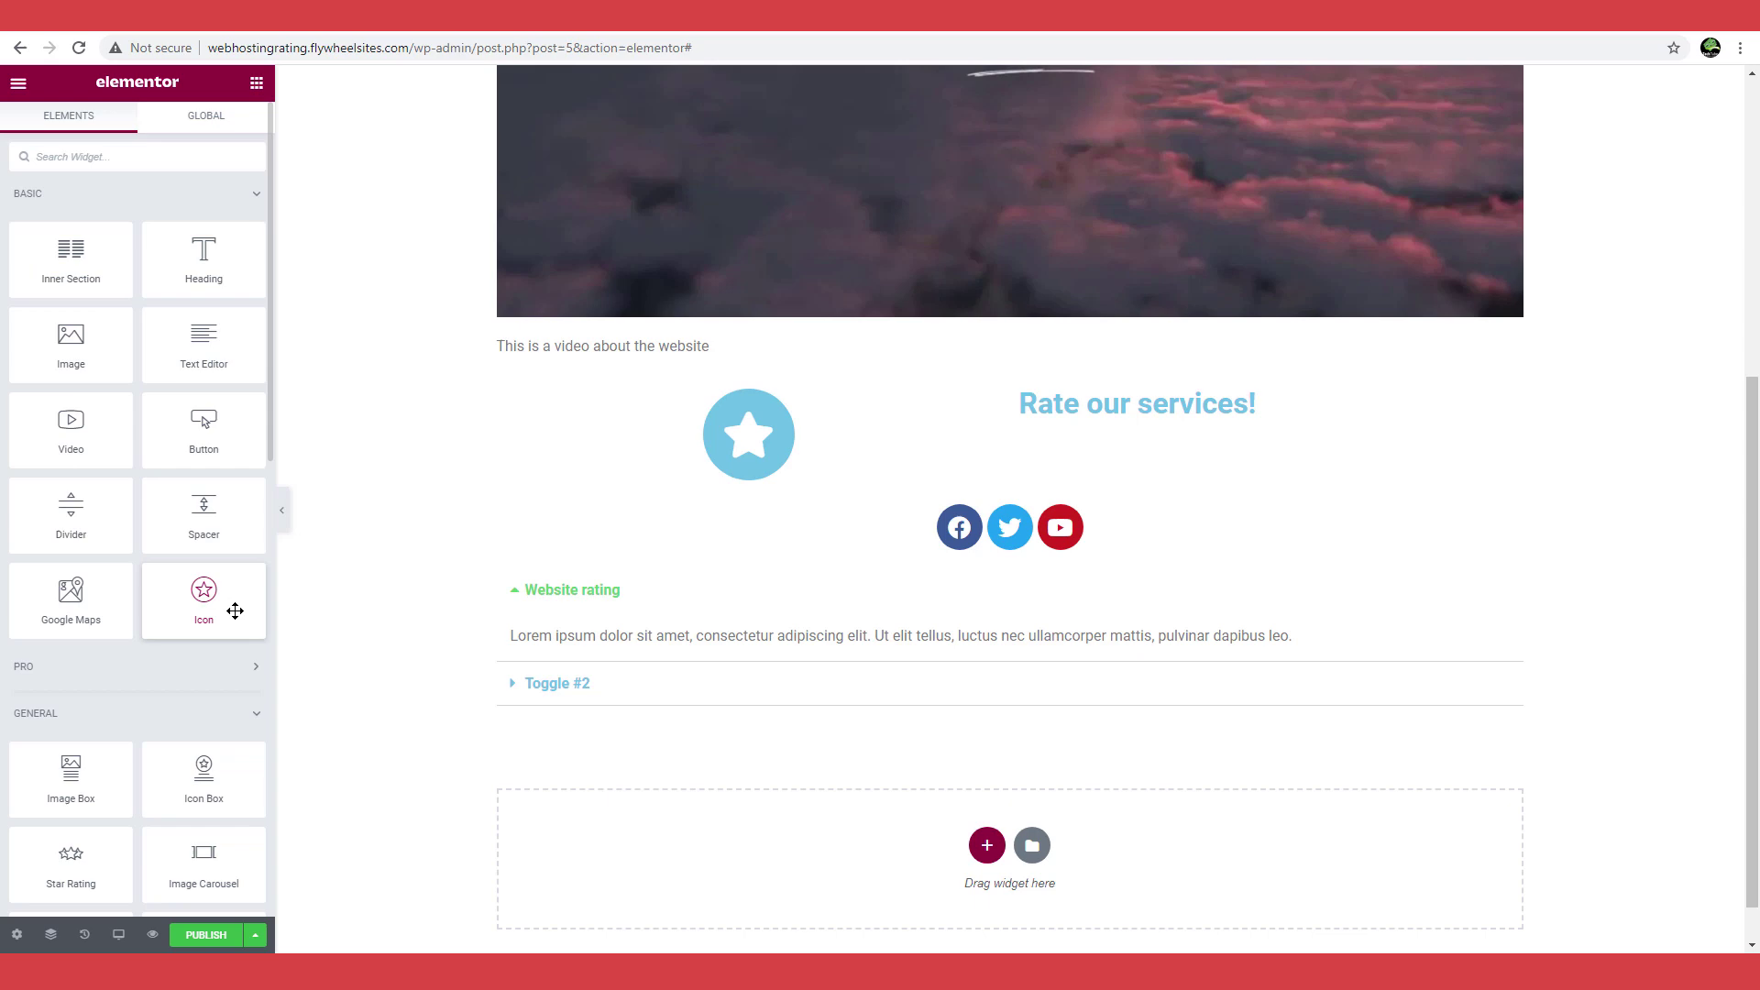
Step: Scroll the widget panel past Basic and General, and expand the PRO category's locked widgets
scroll(235, 610, "down", 4)
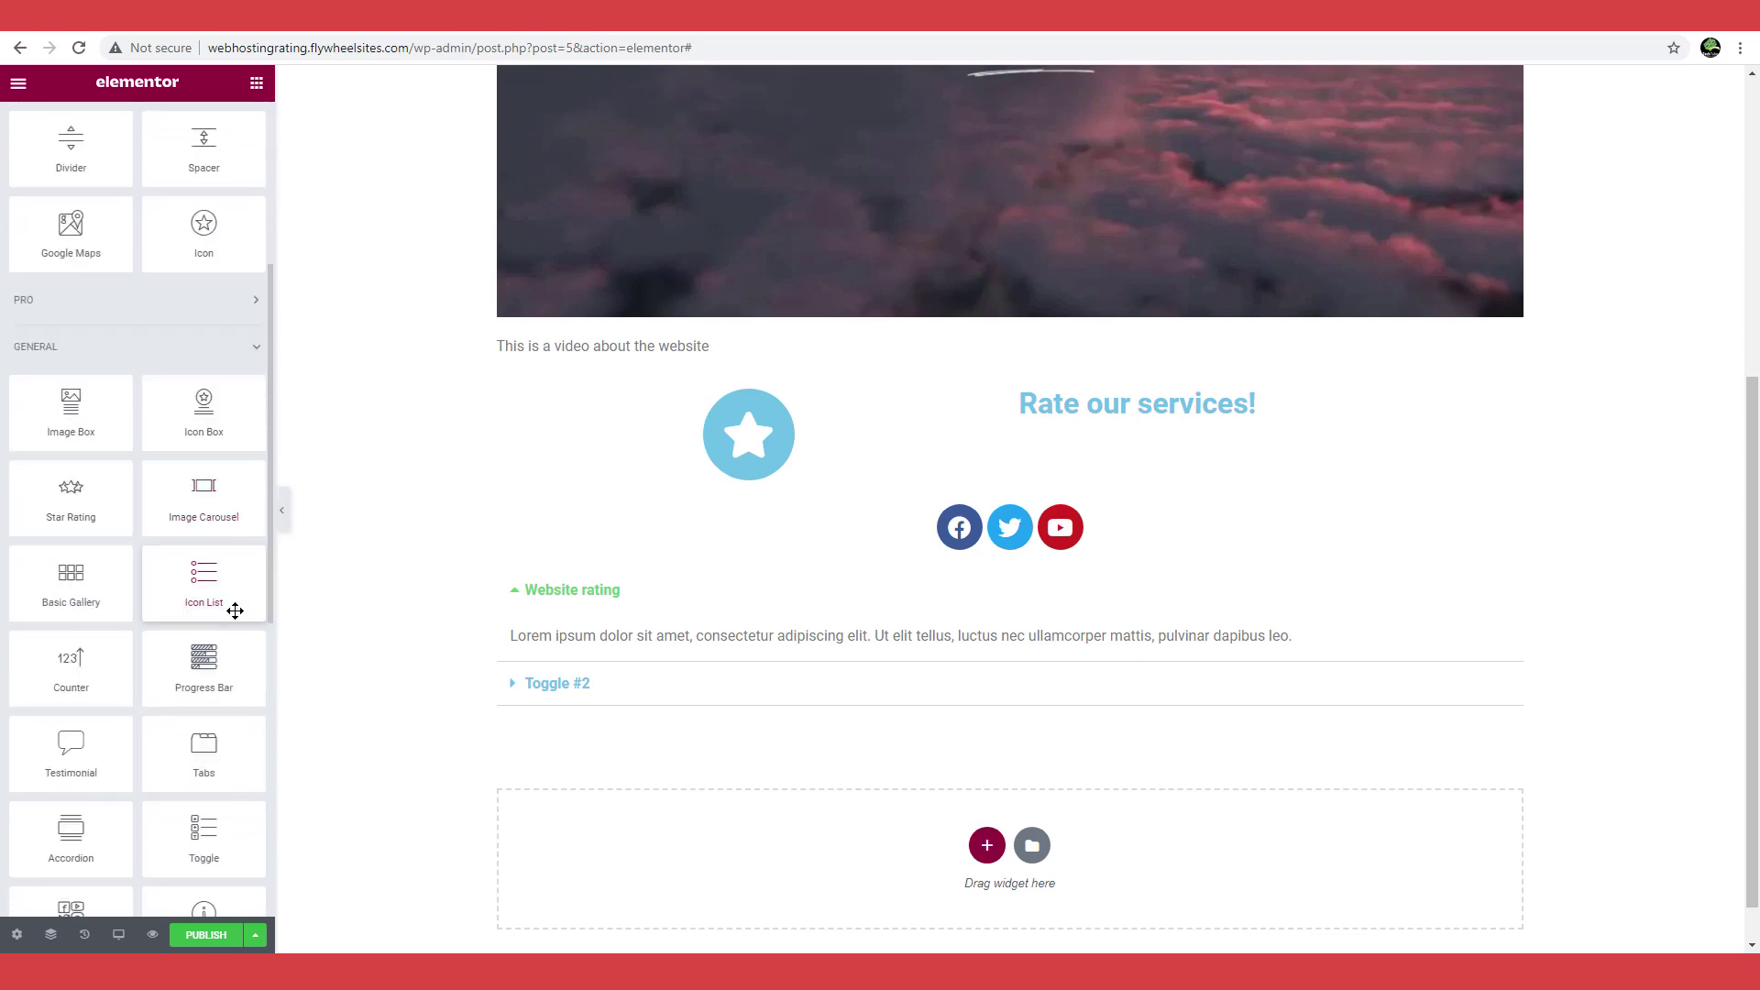
scroll(234, 610, "down", 3)
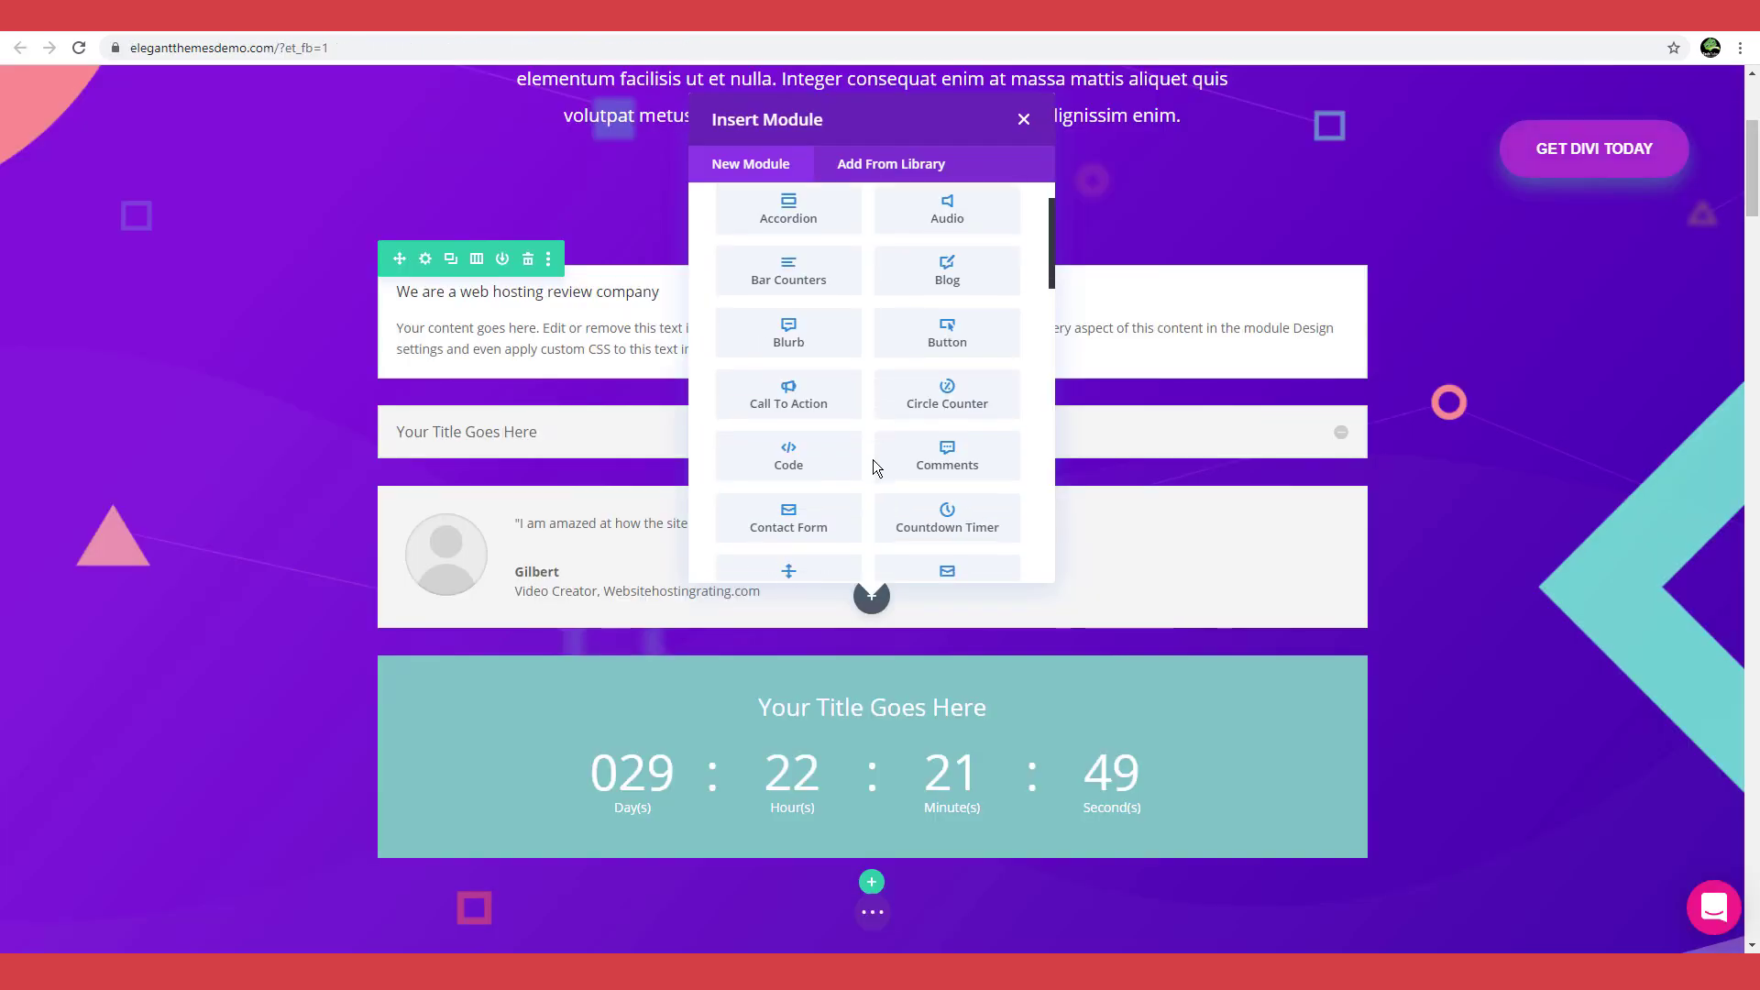
scroll(873, 459, "down", 5)
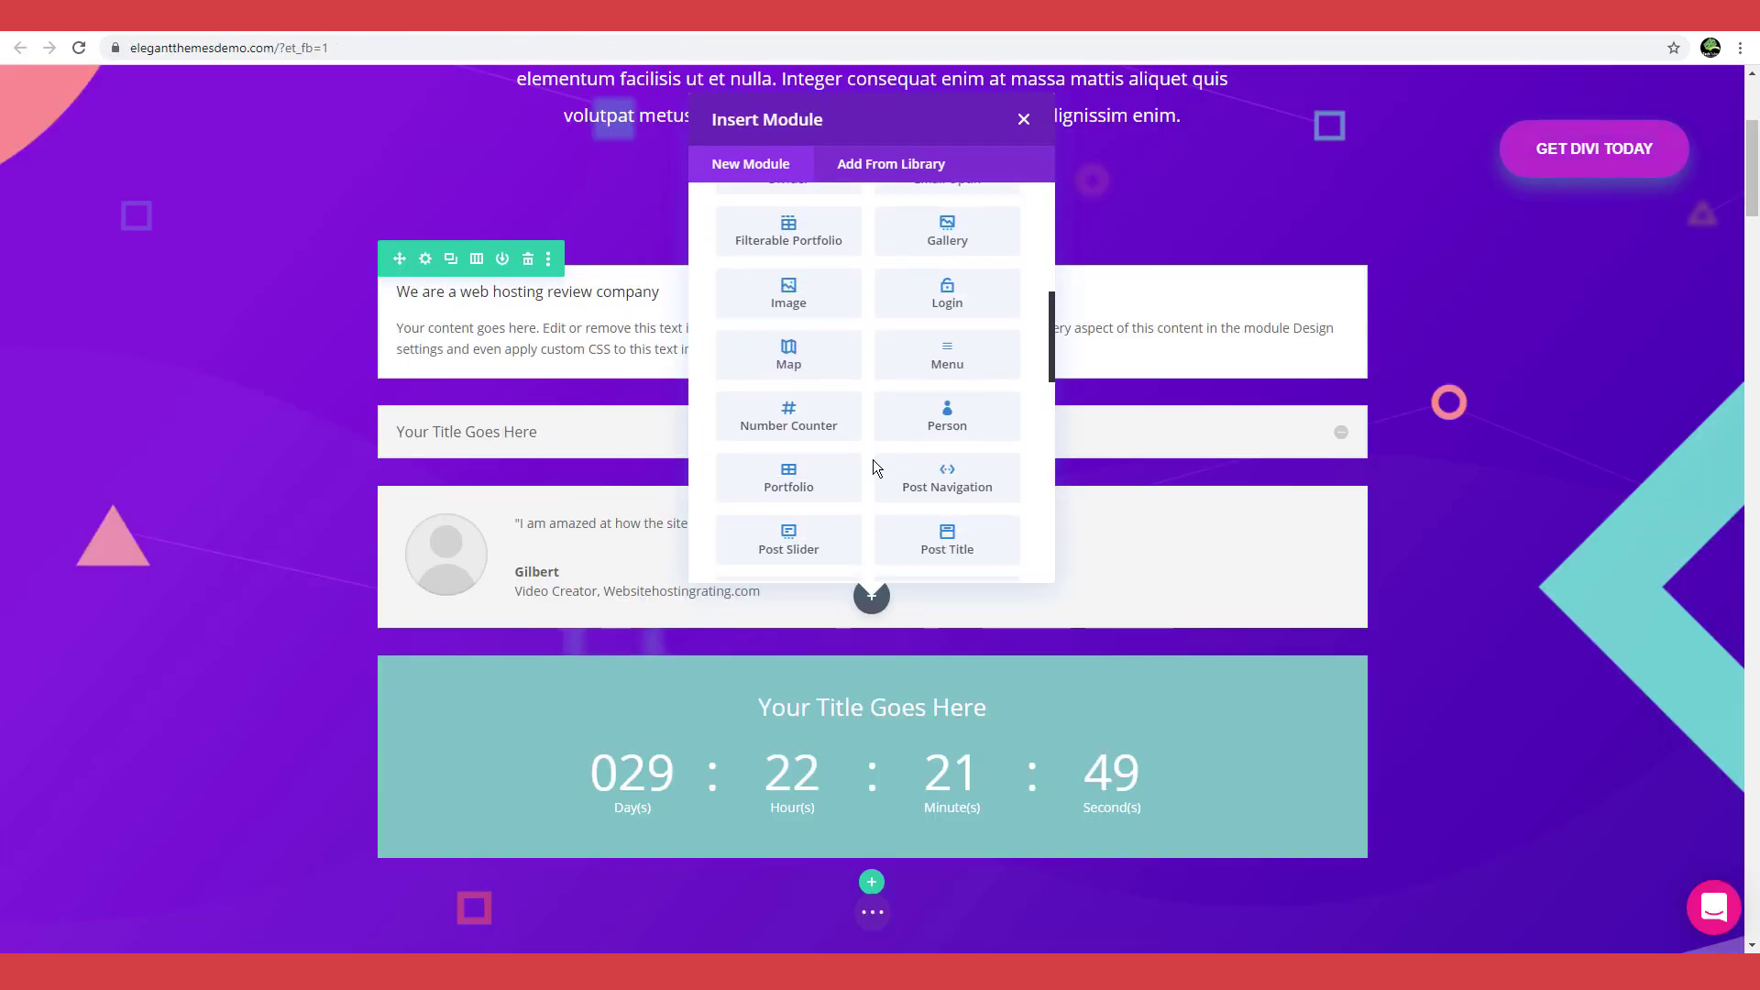
scroll(872, 459, "down", 8)
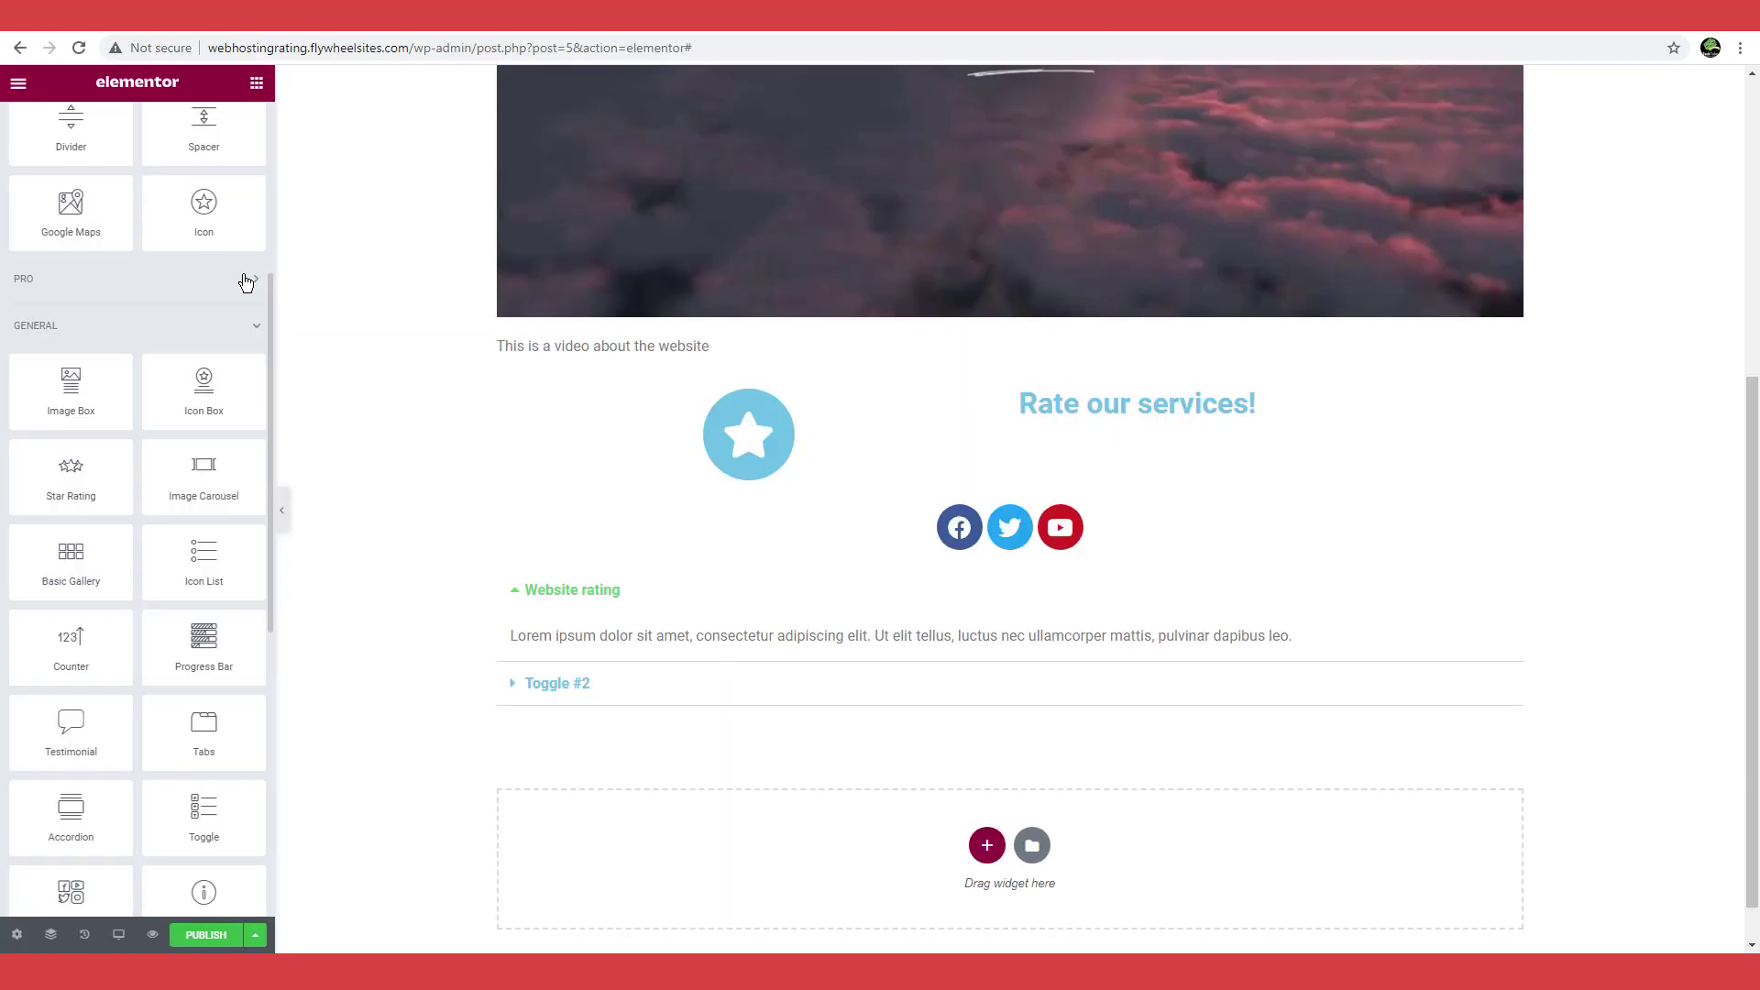
left_click(246, 282)
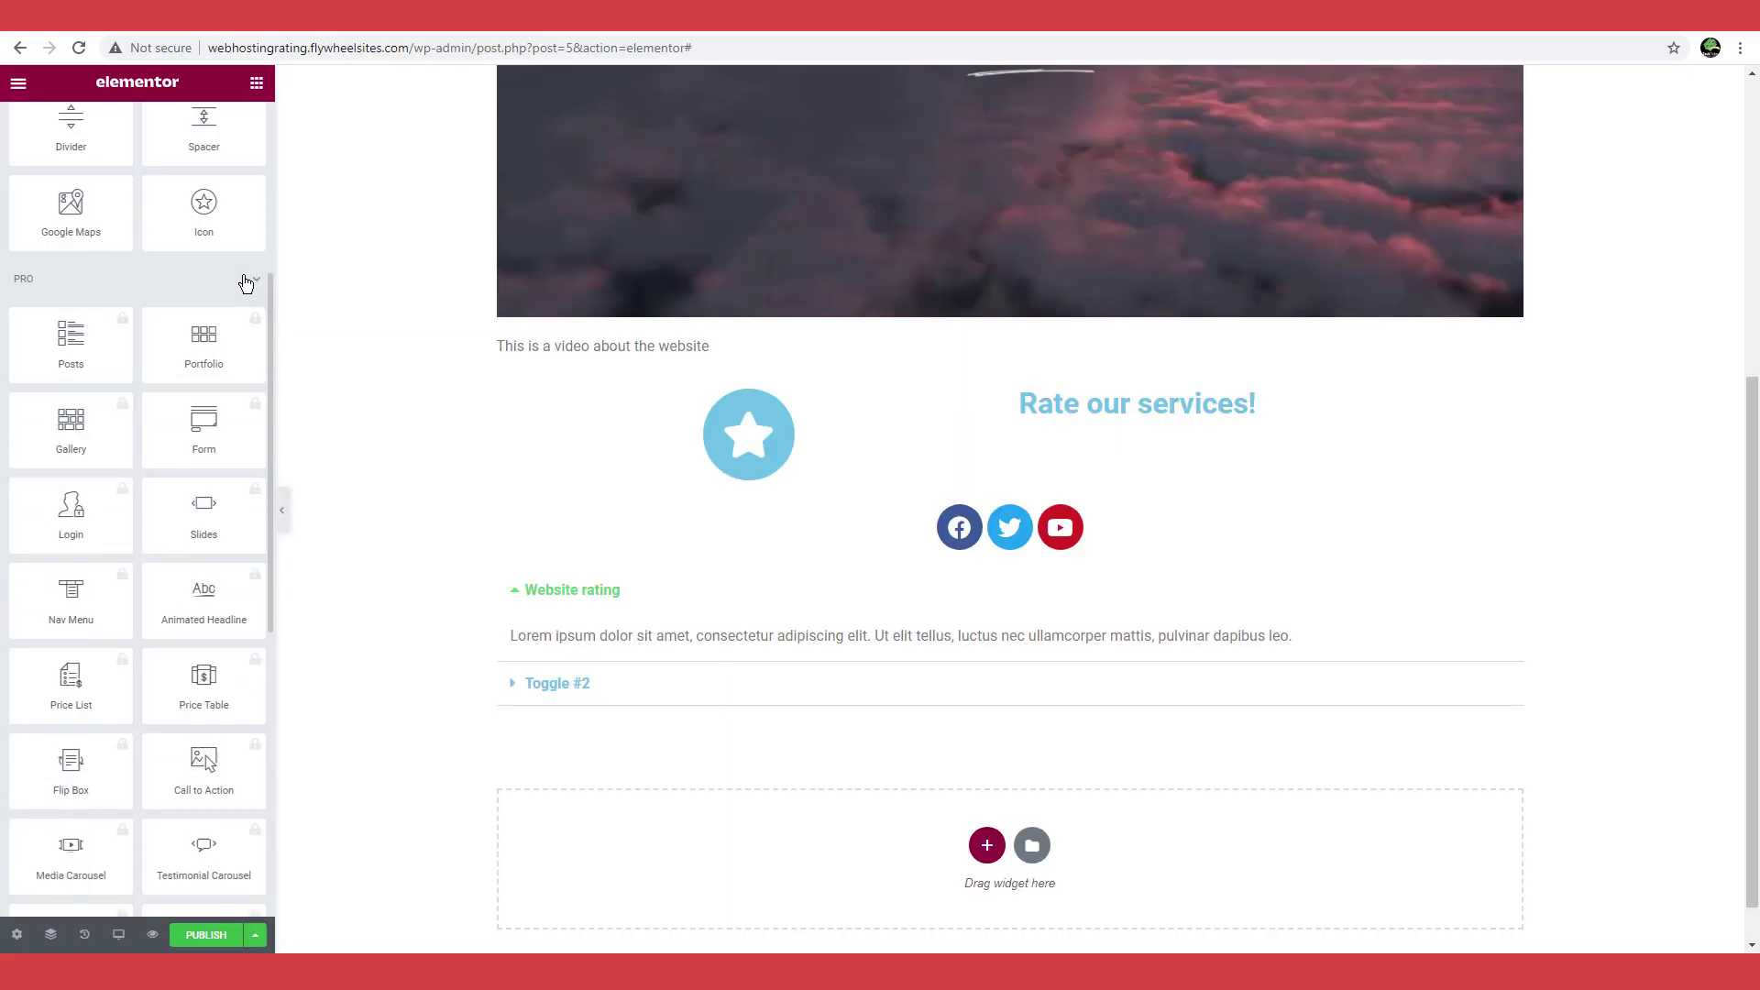
scroll(193, 489, "down", 1)
scroll(192, 489, "down", 5)
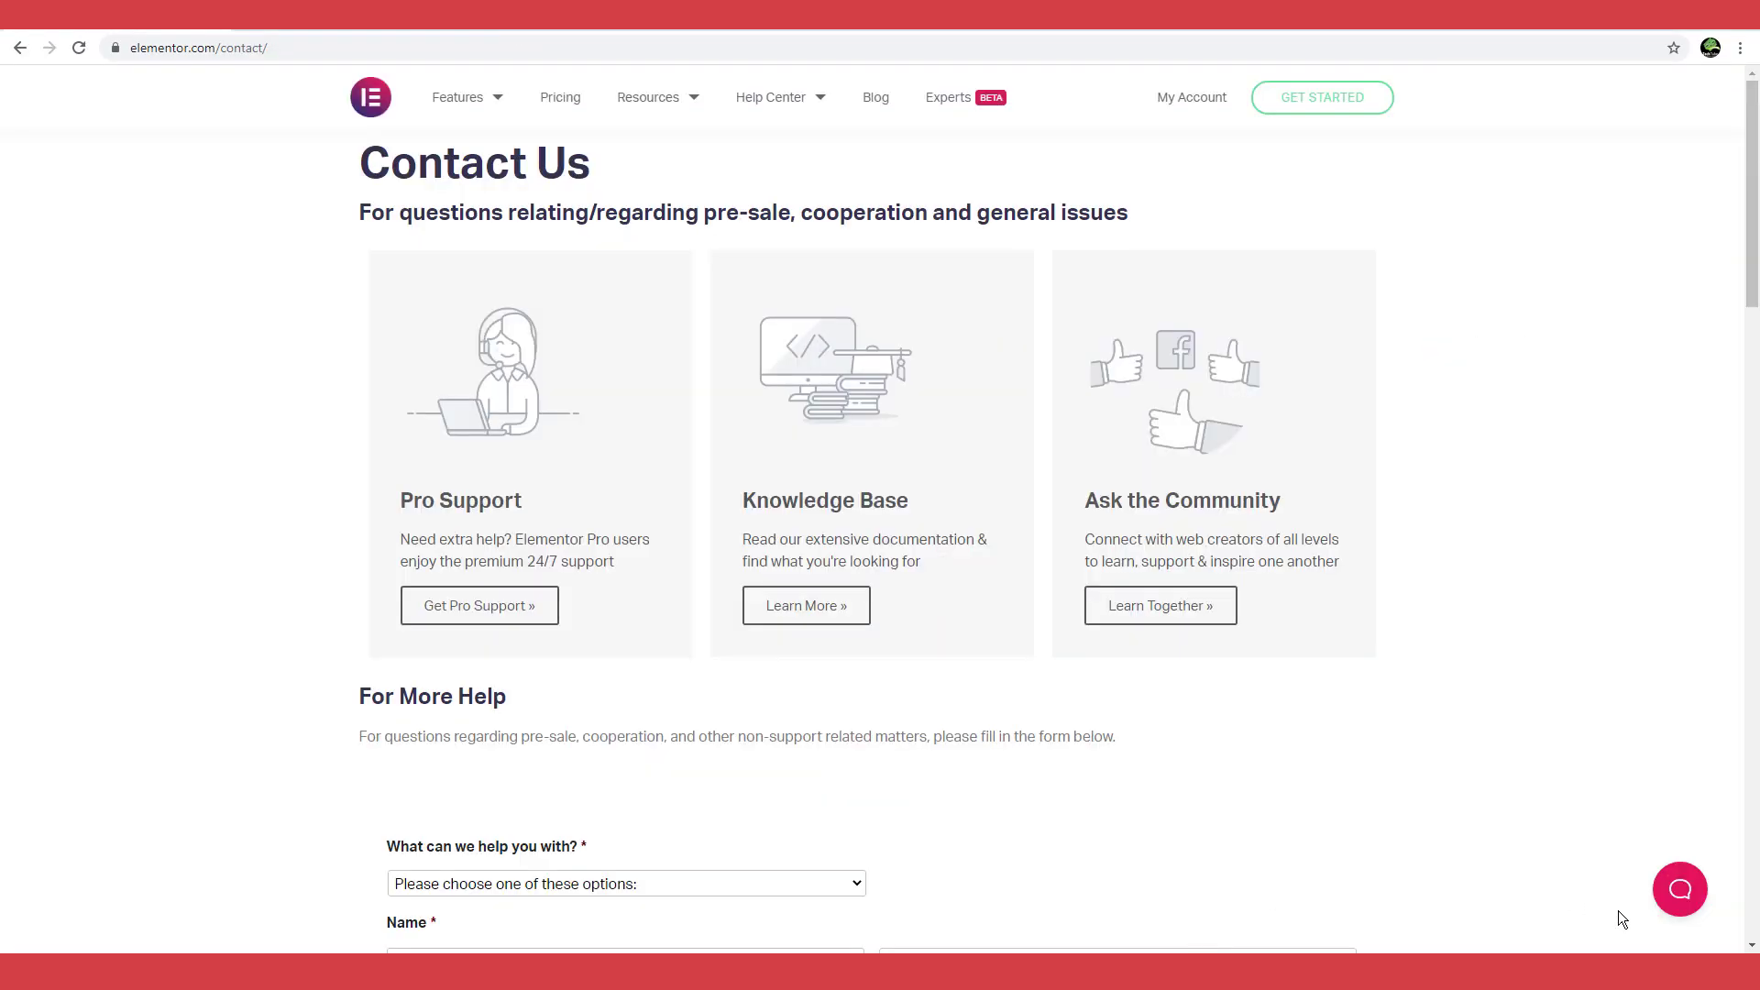
Step: Open the support chat launcher on the Contact Us page and scroll down
left_click(1677, 894)
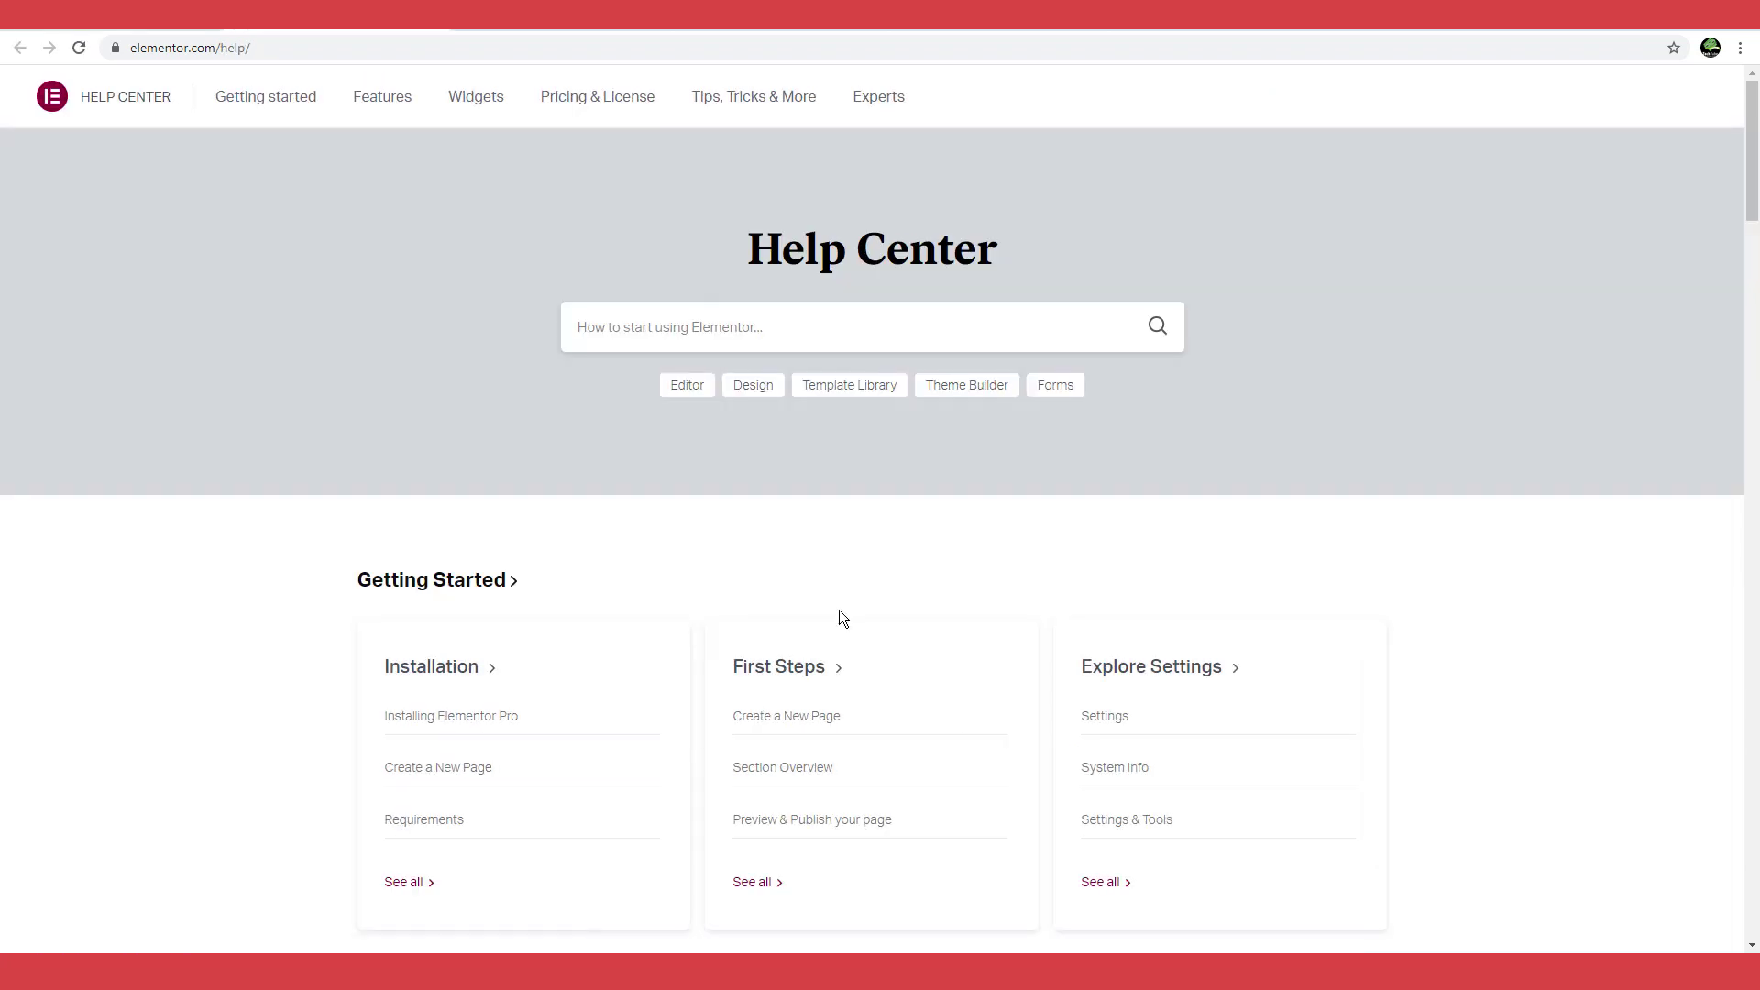
scroll(839, 608, "down", 4)
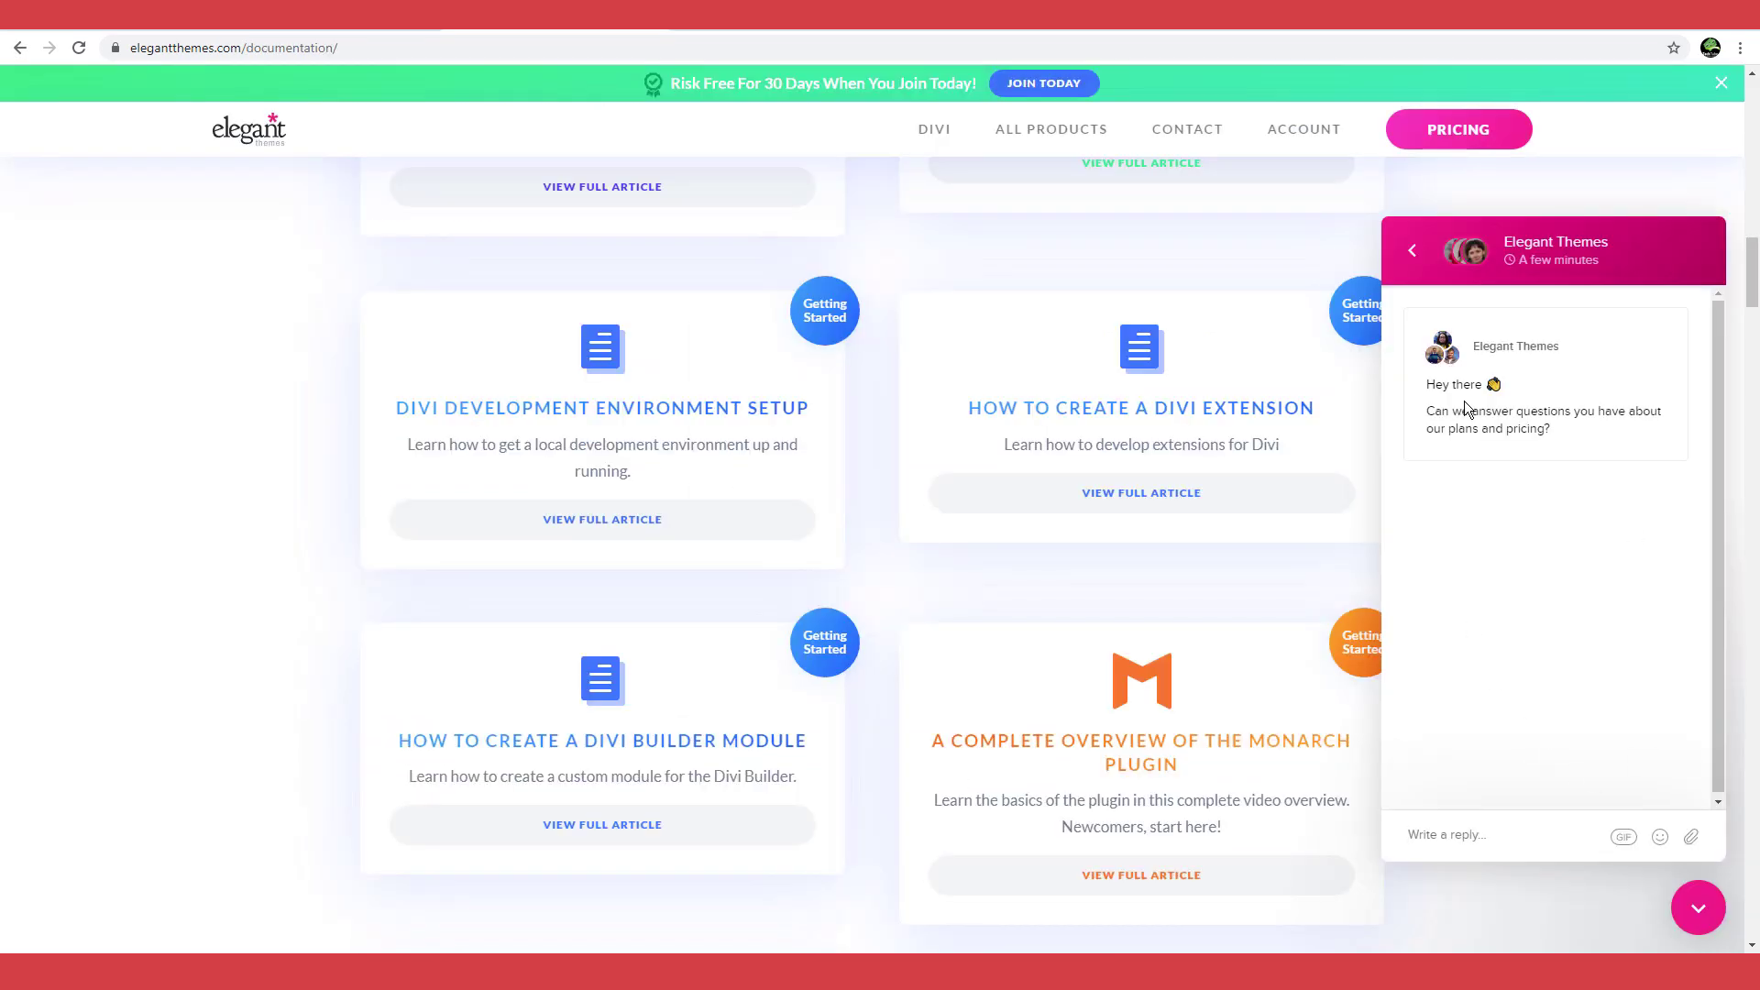
Step: Return the support chat to its home screen and click into the 'Search our articles' field
left_click(1412, 250)
scroll(1477, 711, "down", 5)
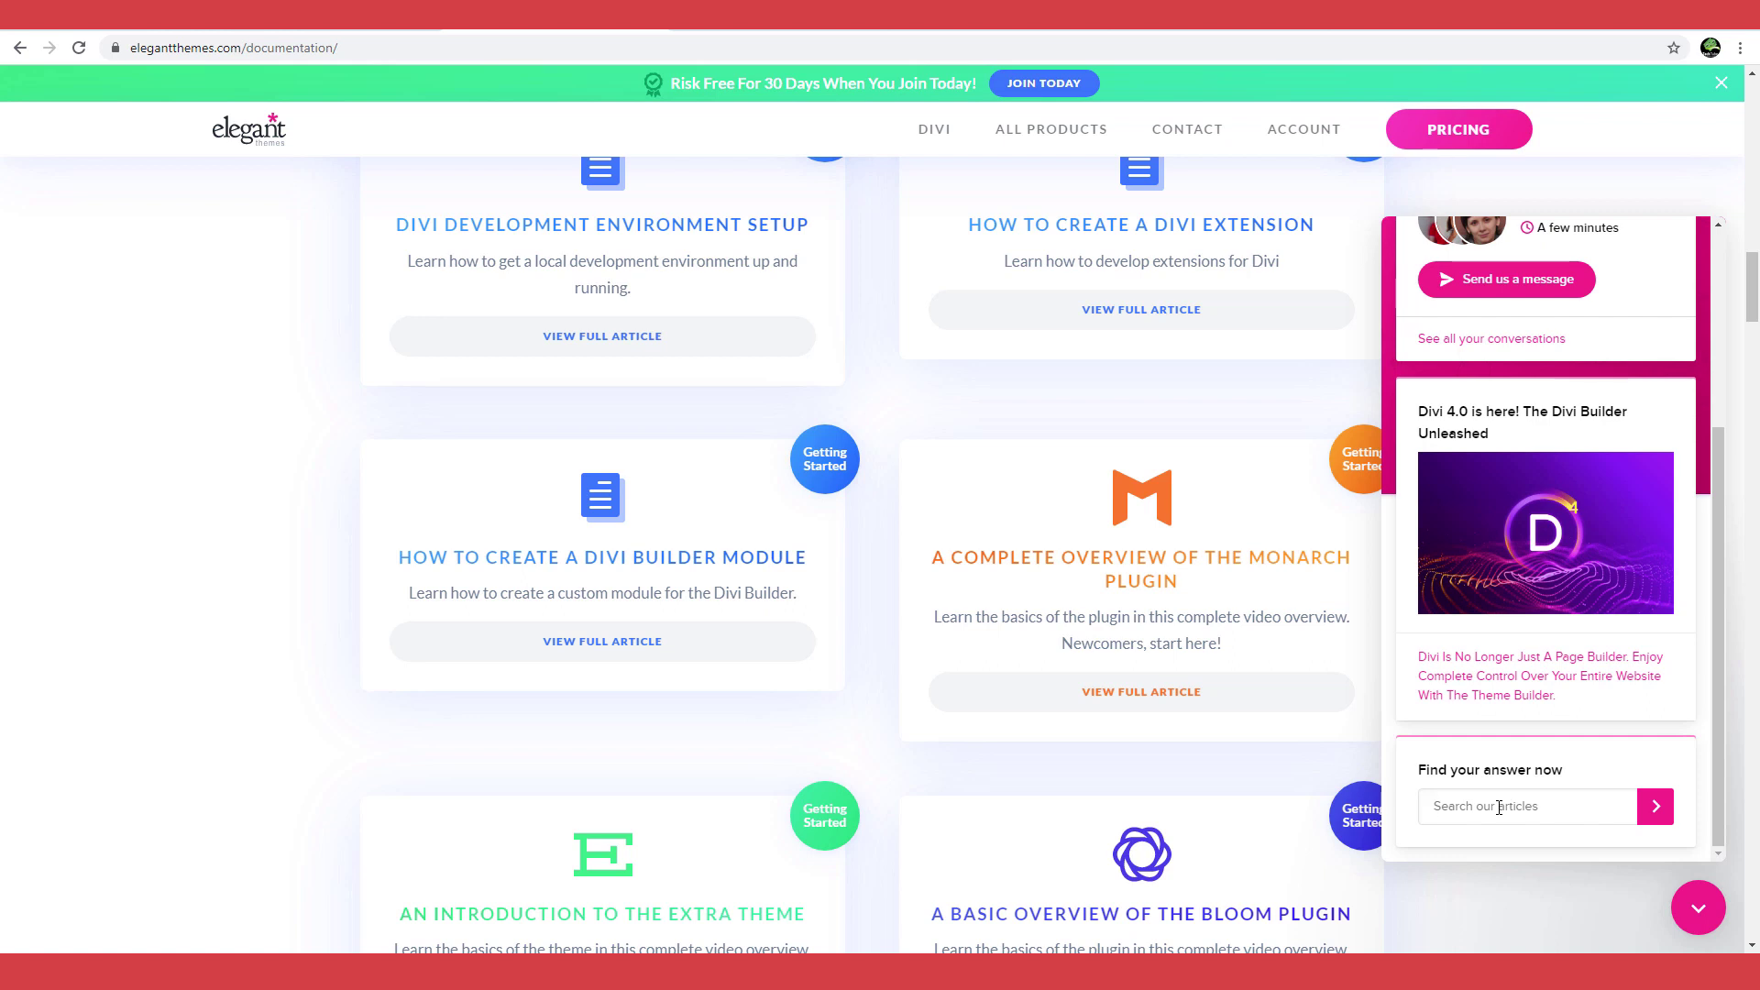
left_click(1499, 807)
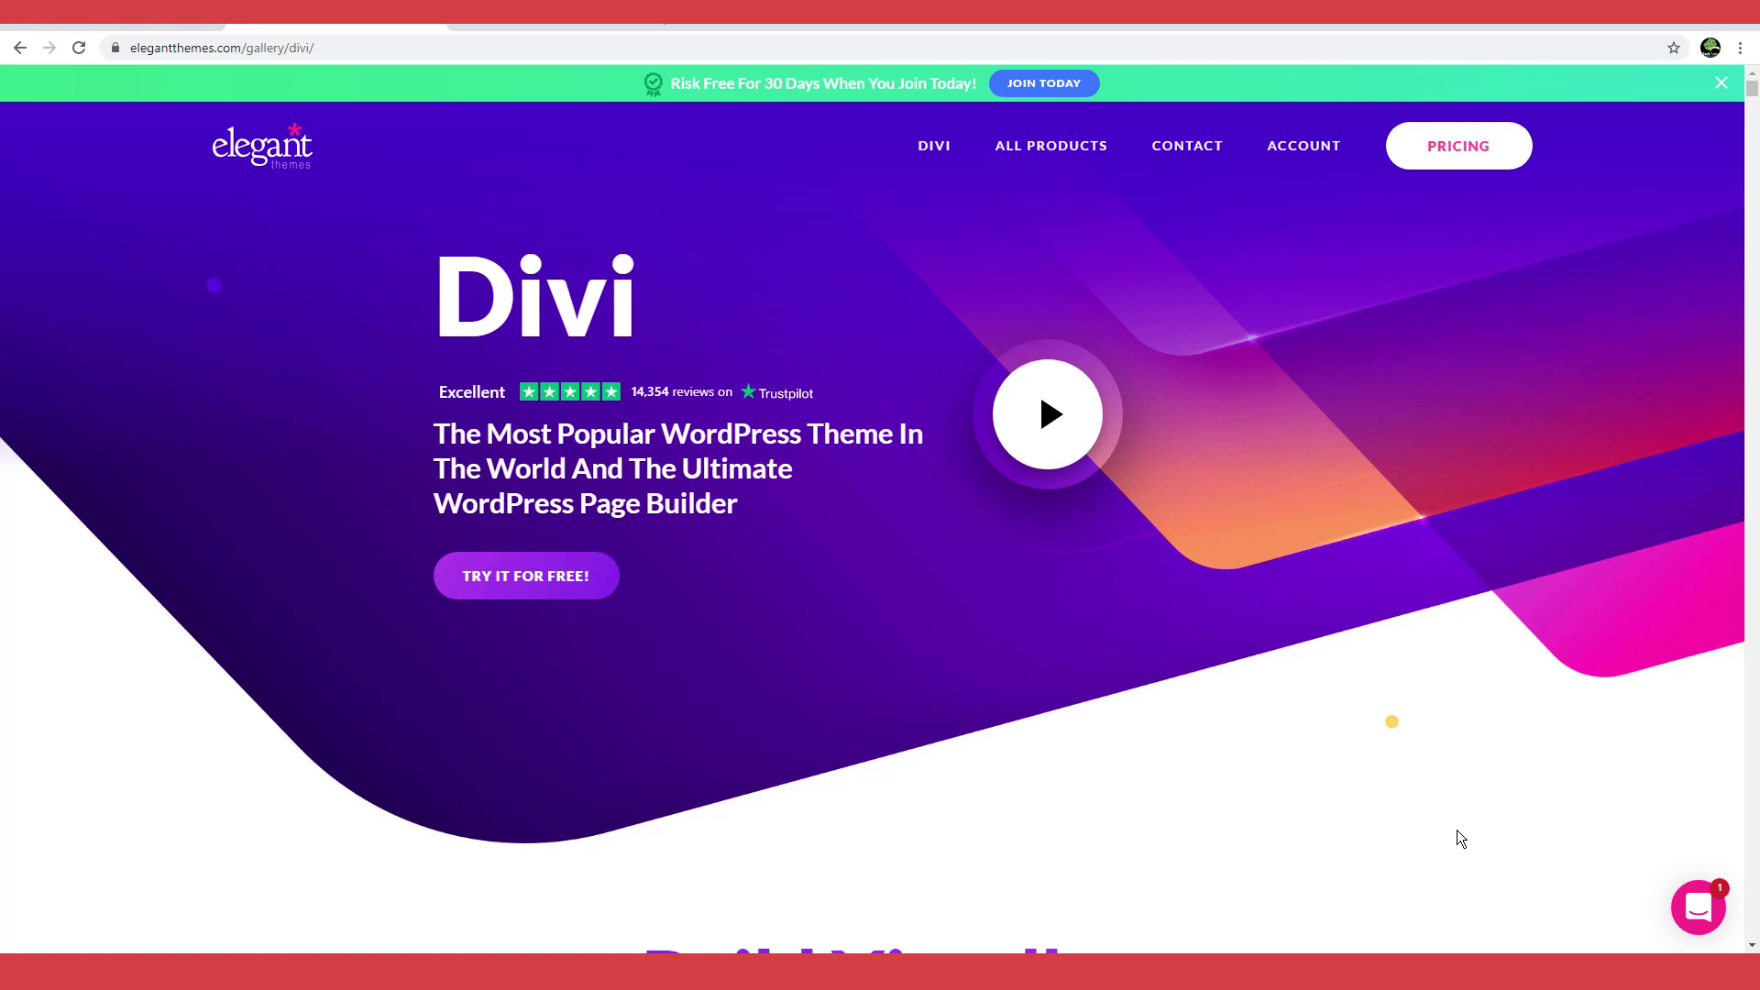
Step: Change the social icons' shape to Circle, after briefly trying Square, and return to widgets
scroll(1457, 831, "down", 2)
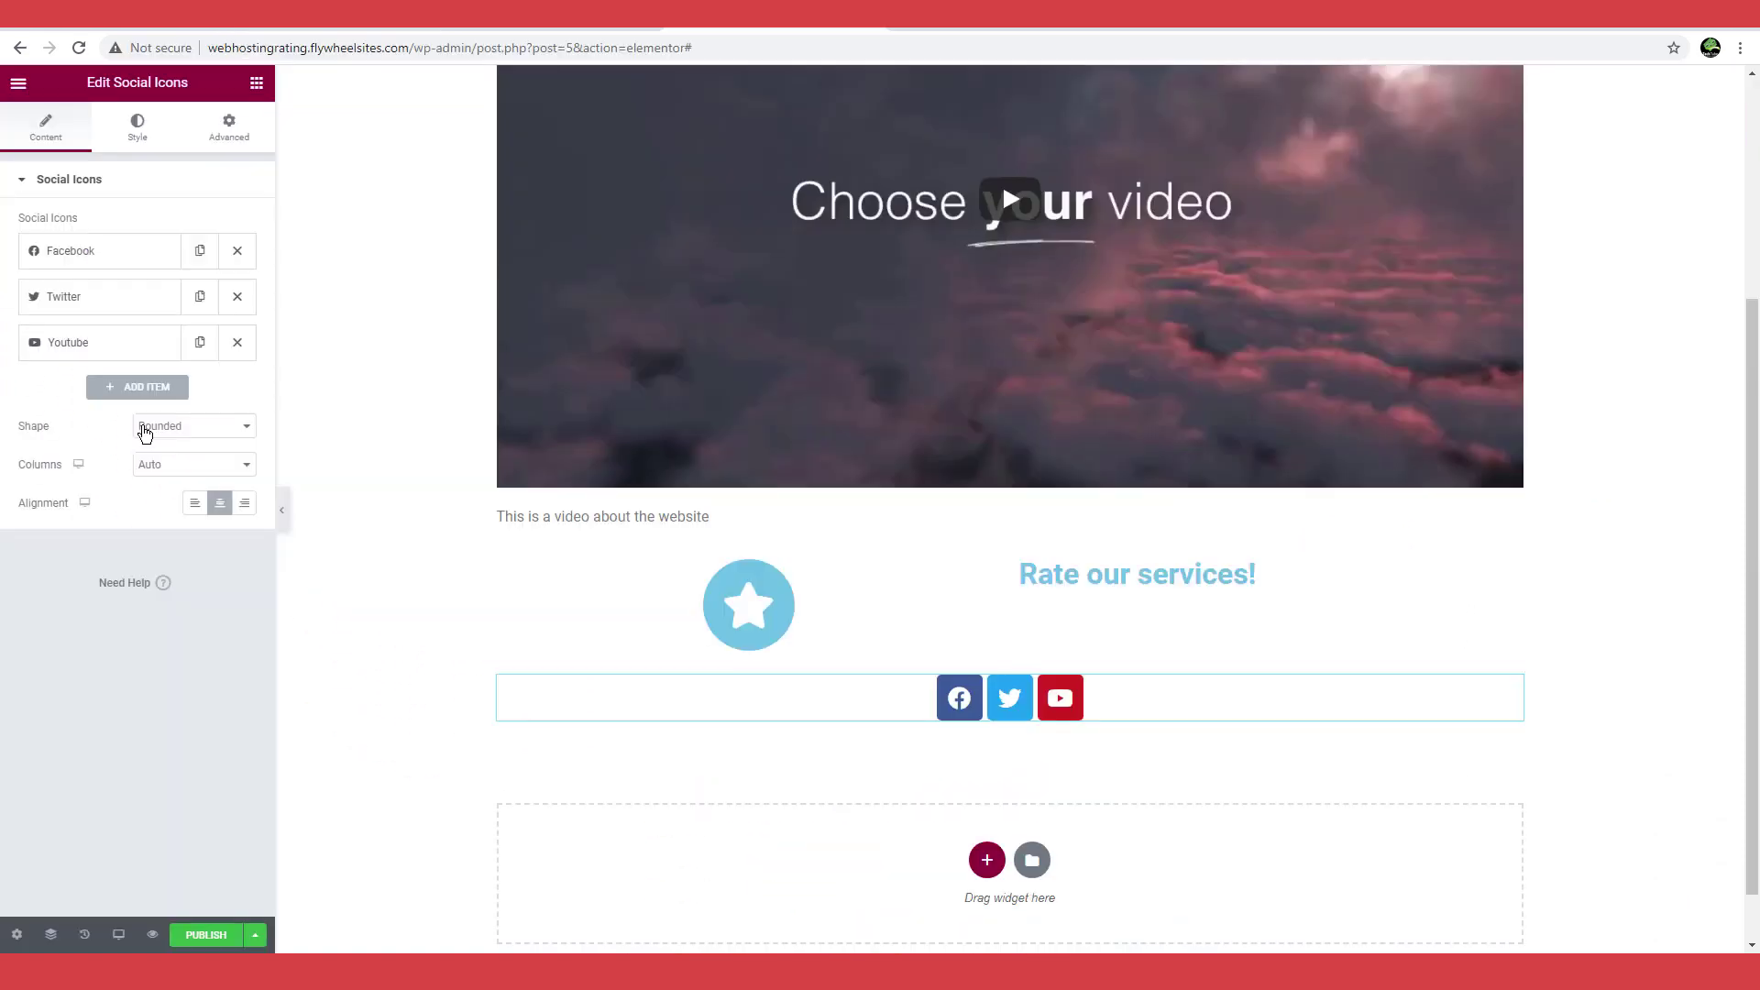
left_click(147, 433)
left_click(151, 476)
left_click(169, 427)
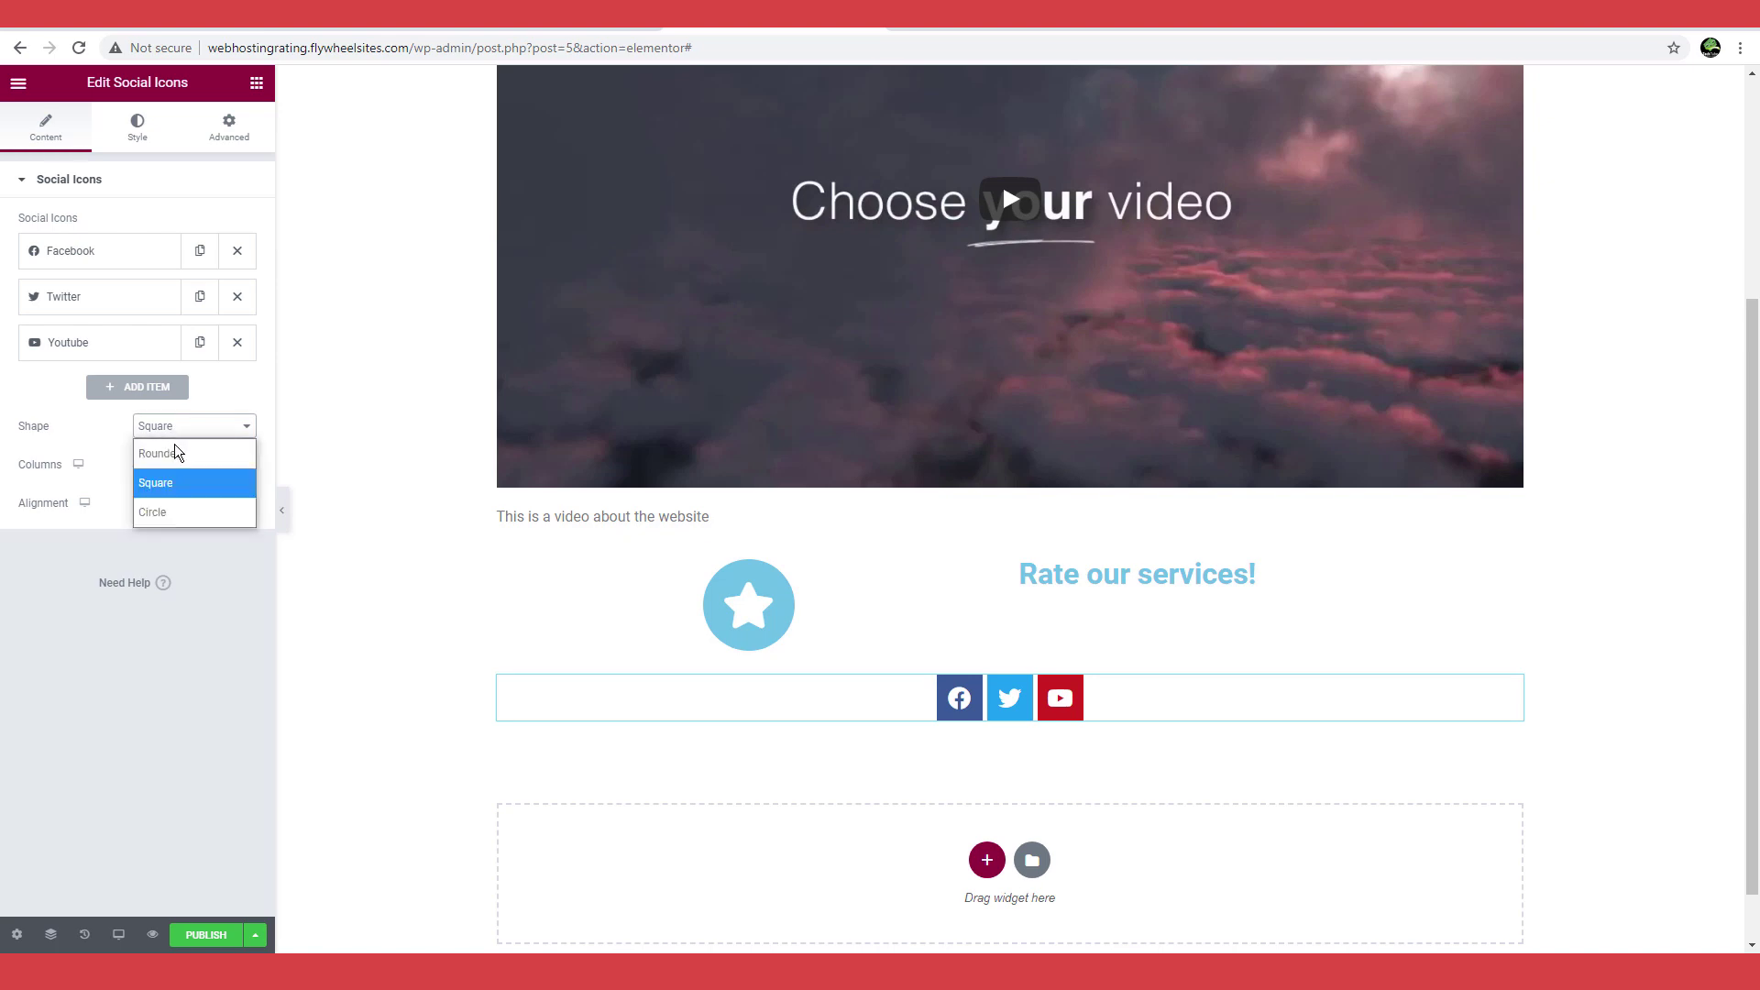
left_click(165, 509)
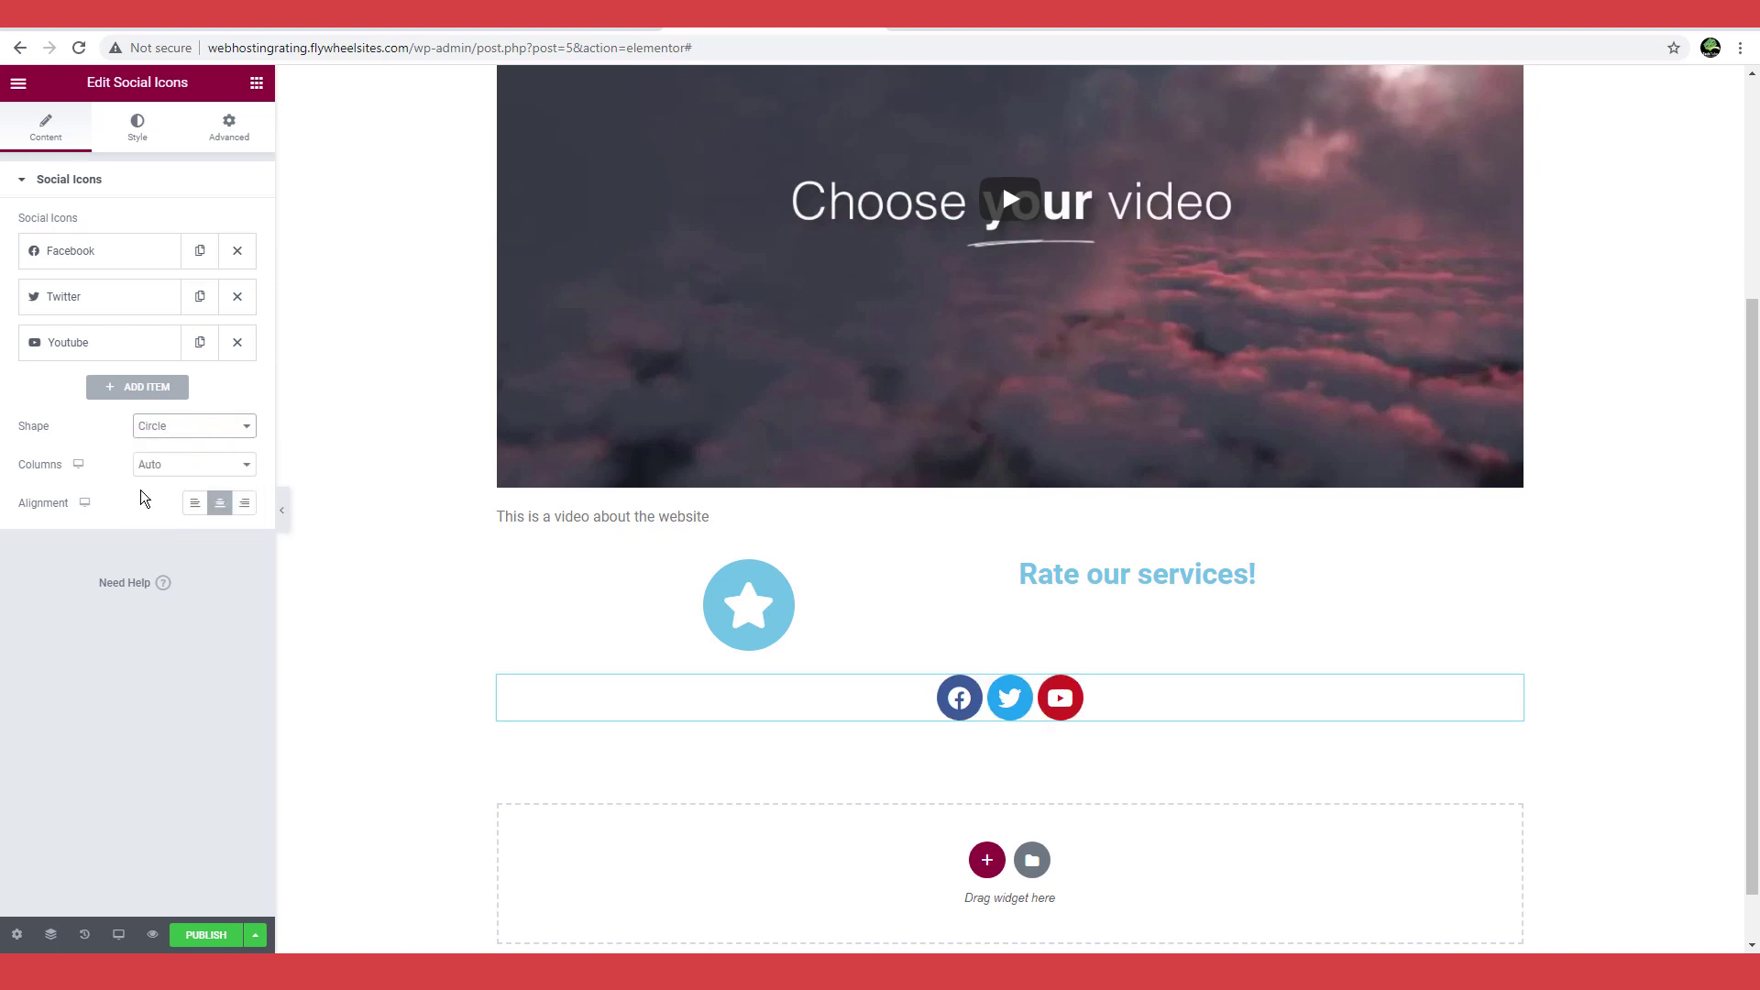
key("Escape")
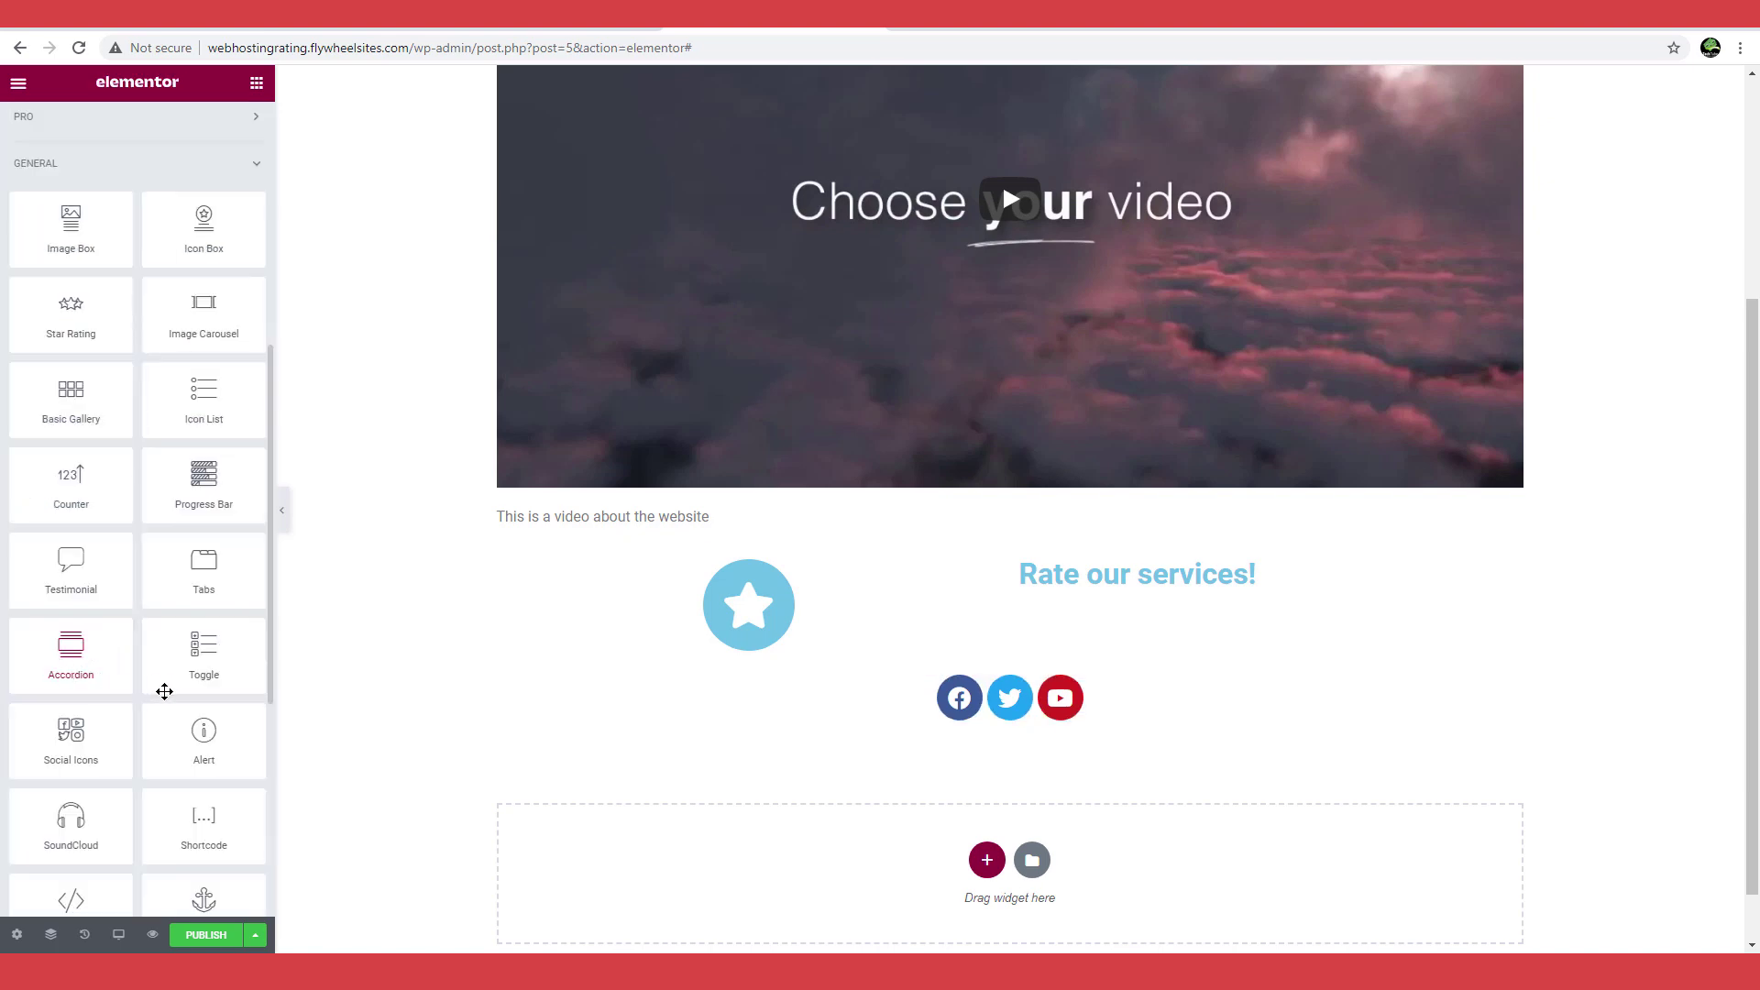
Step: Place a Toggle below the social icons and retitle its first item 'Website rating'
left_click_drag(232, 656, 978, 899)
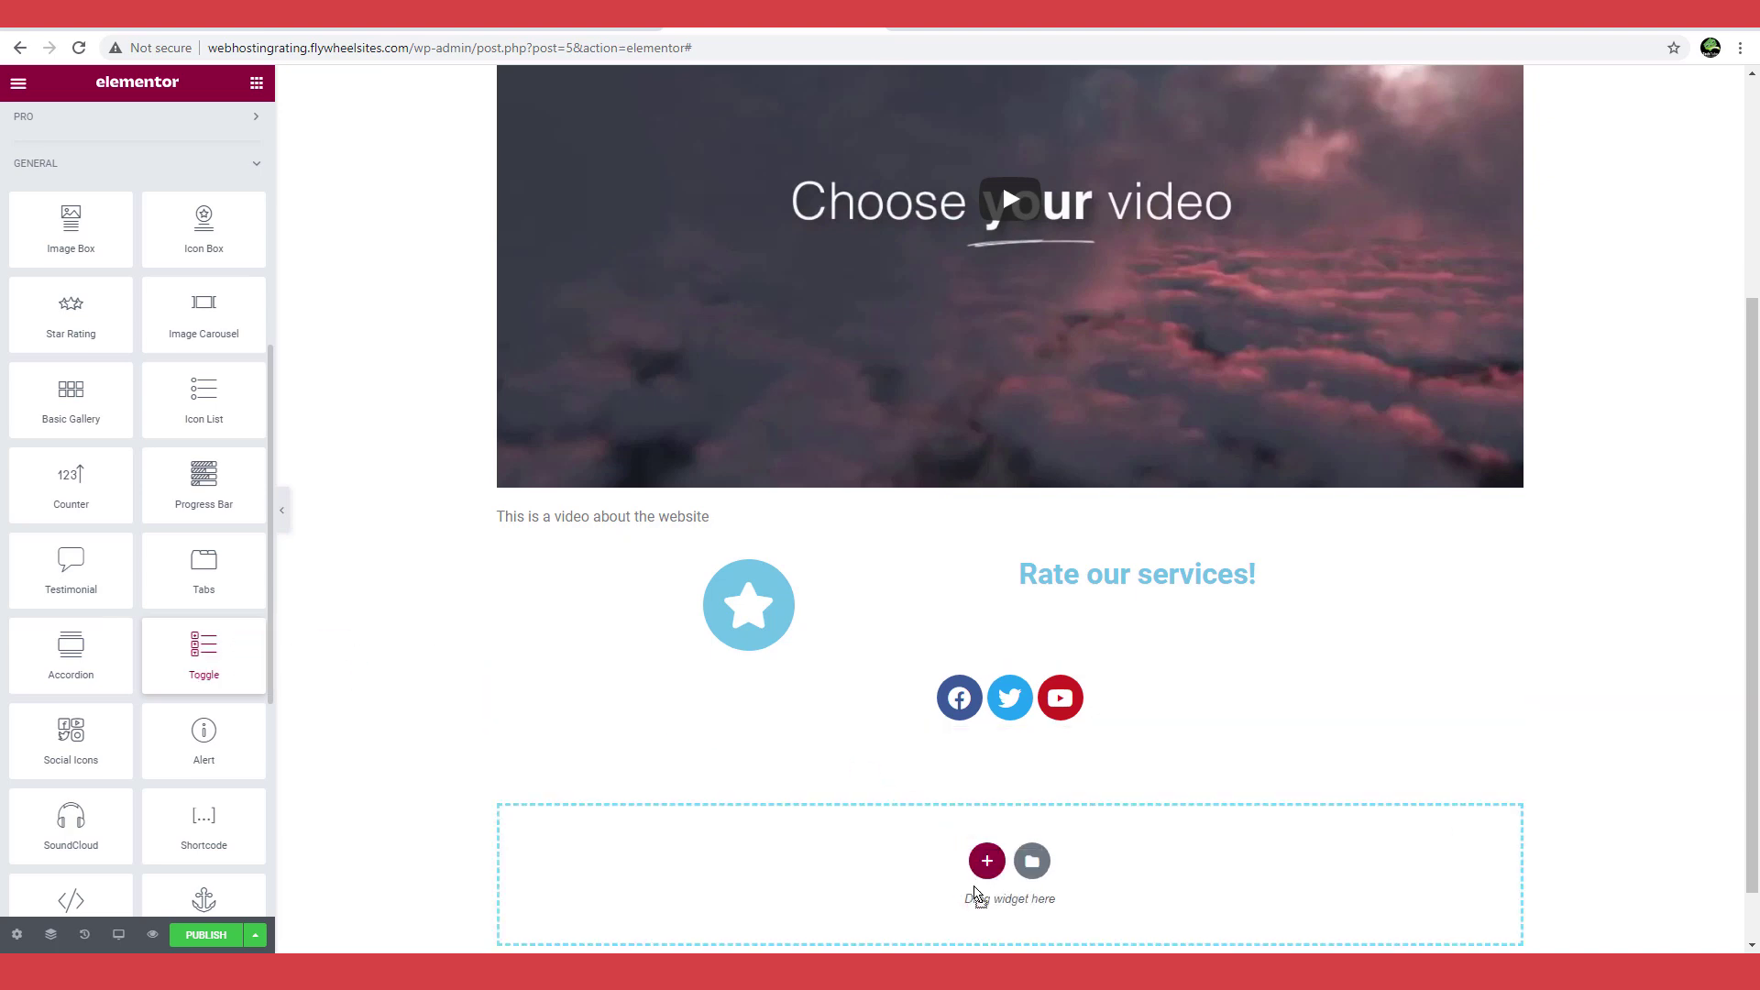
scroll(916, 825, "down", 2)
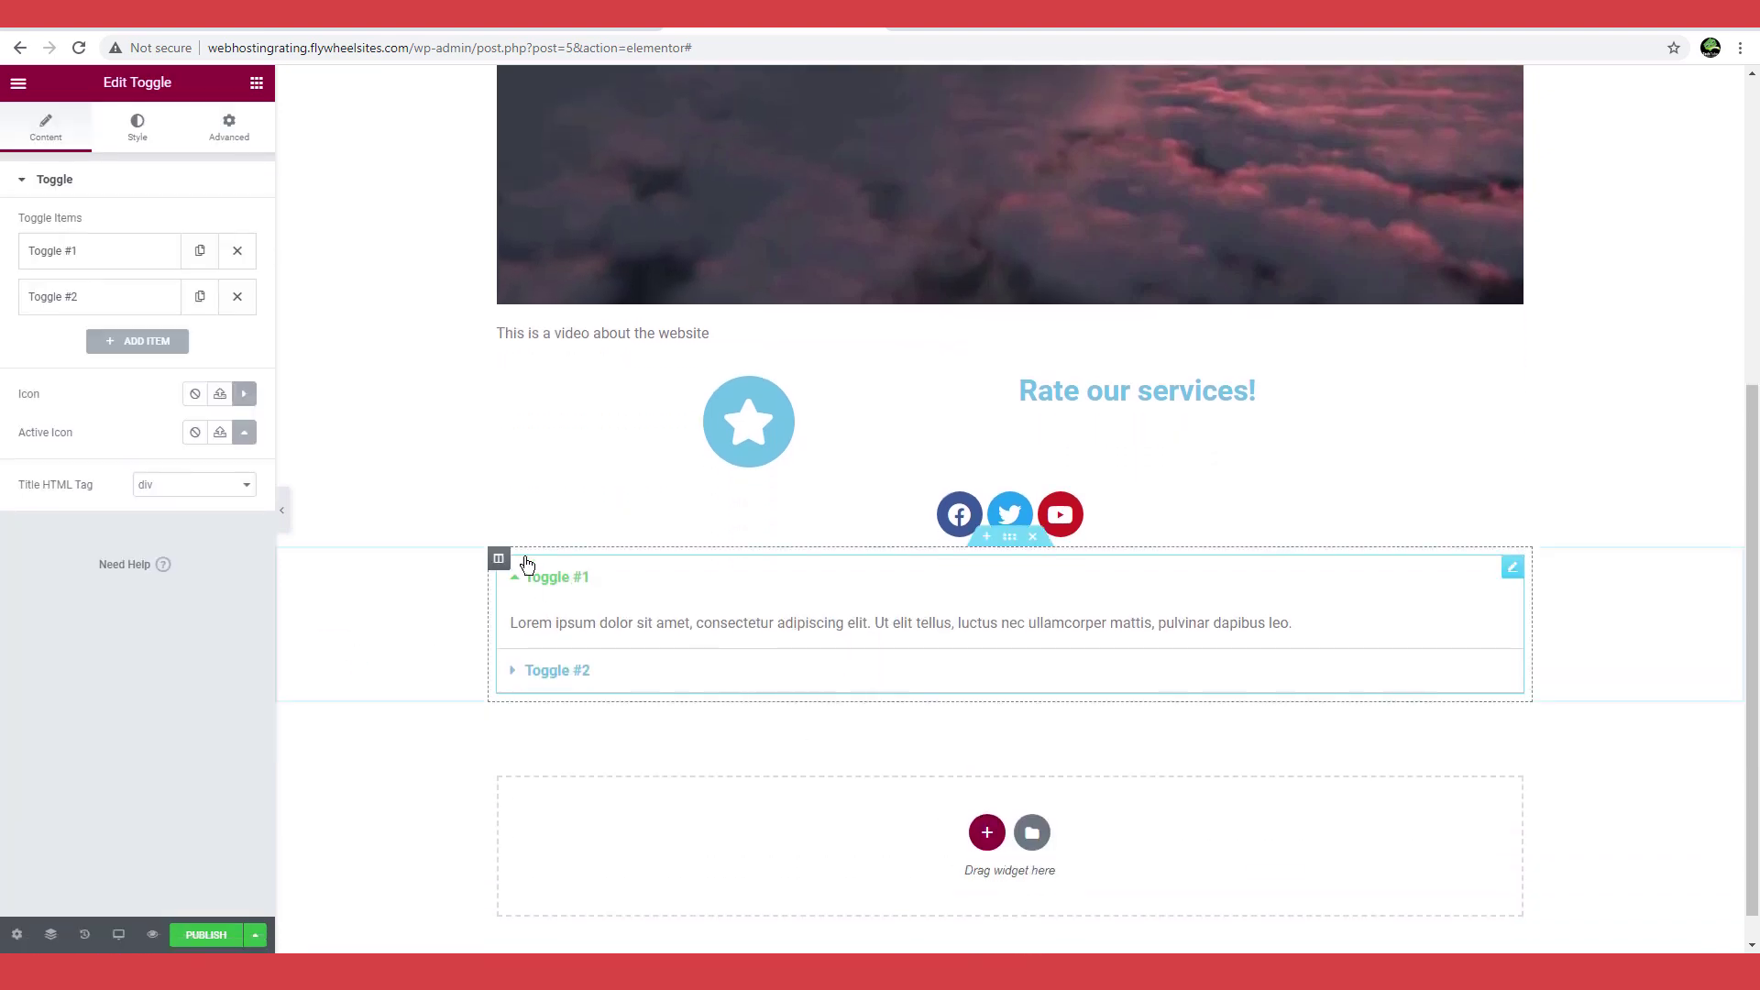
left_click(90, 263)
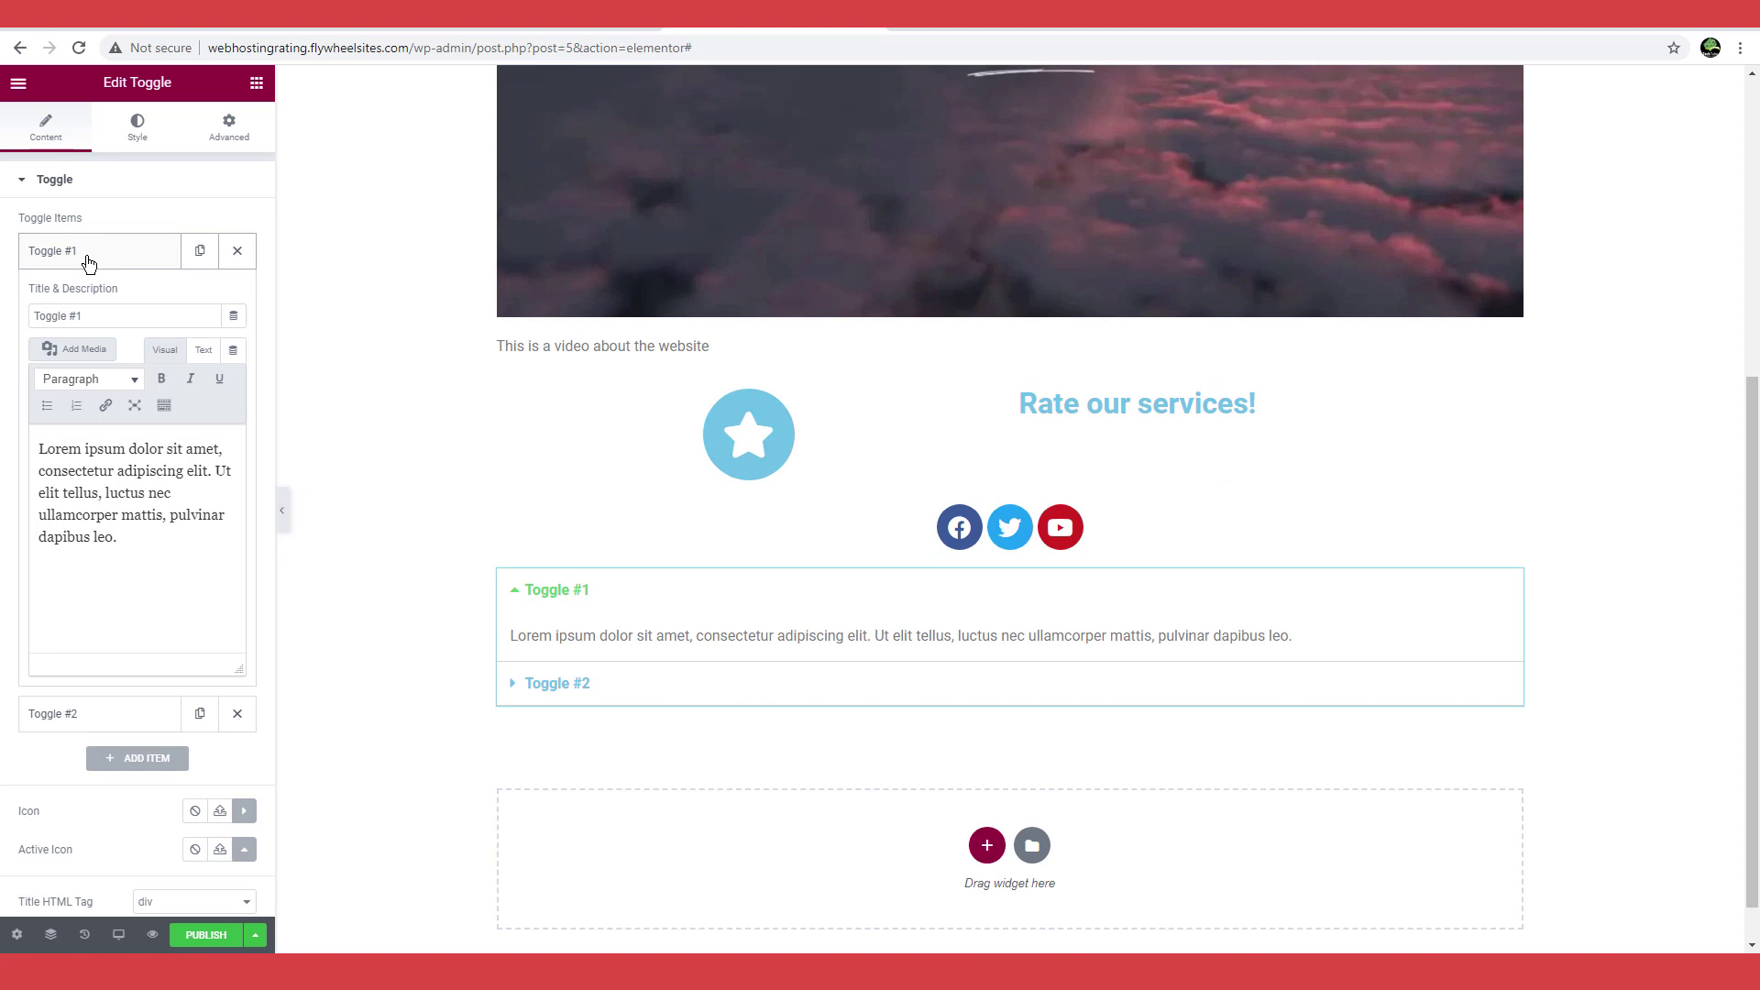
left_click(87, 251)
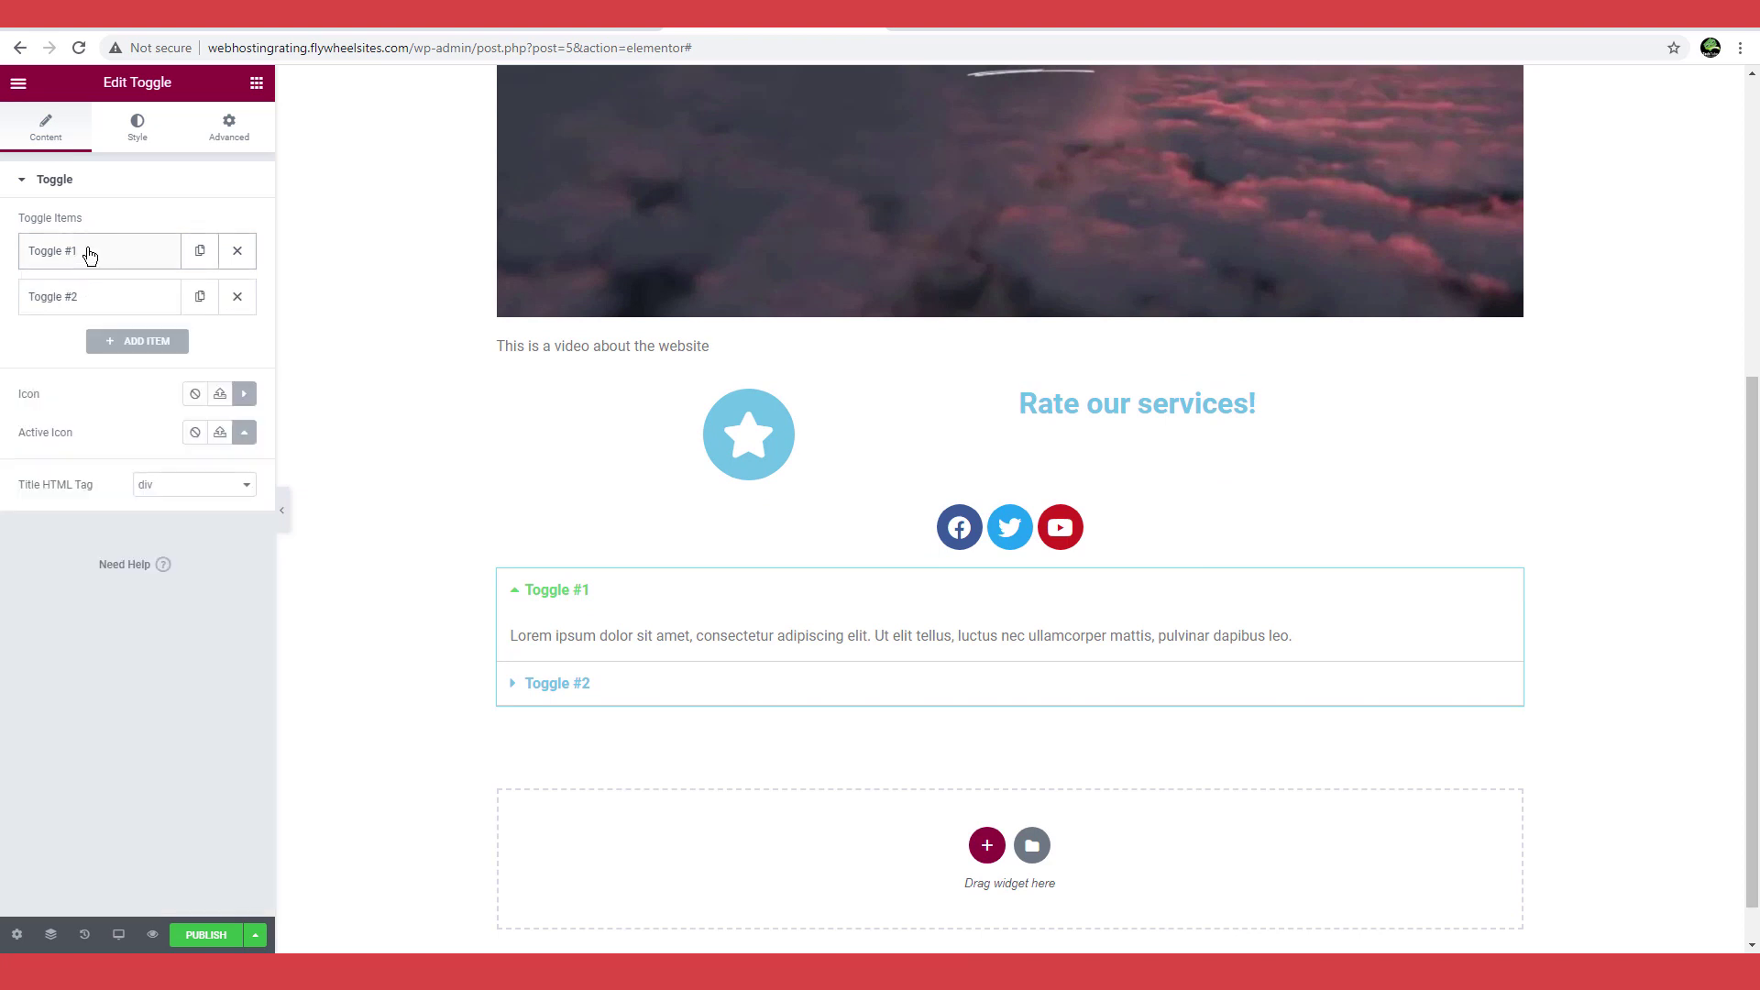
left_click(89, 256)
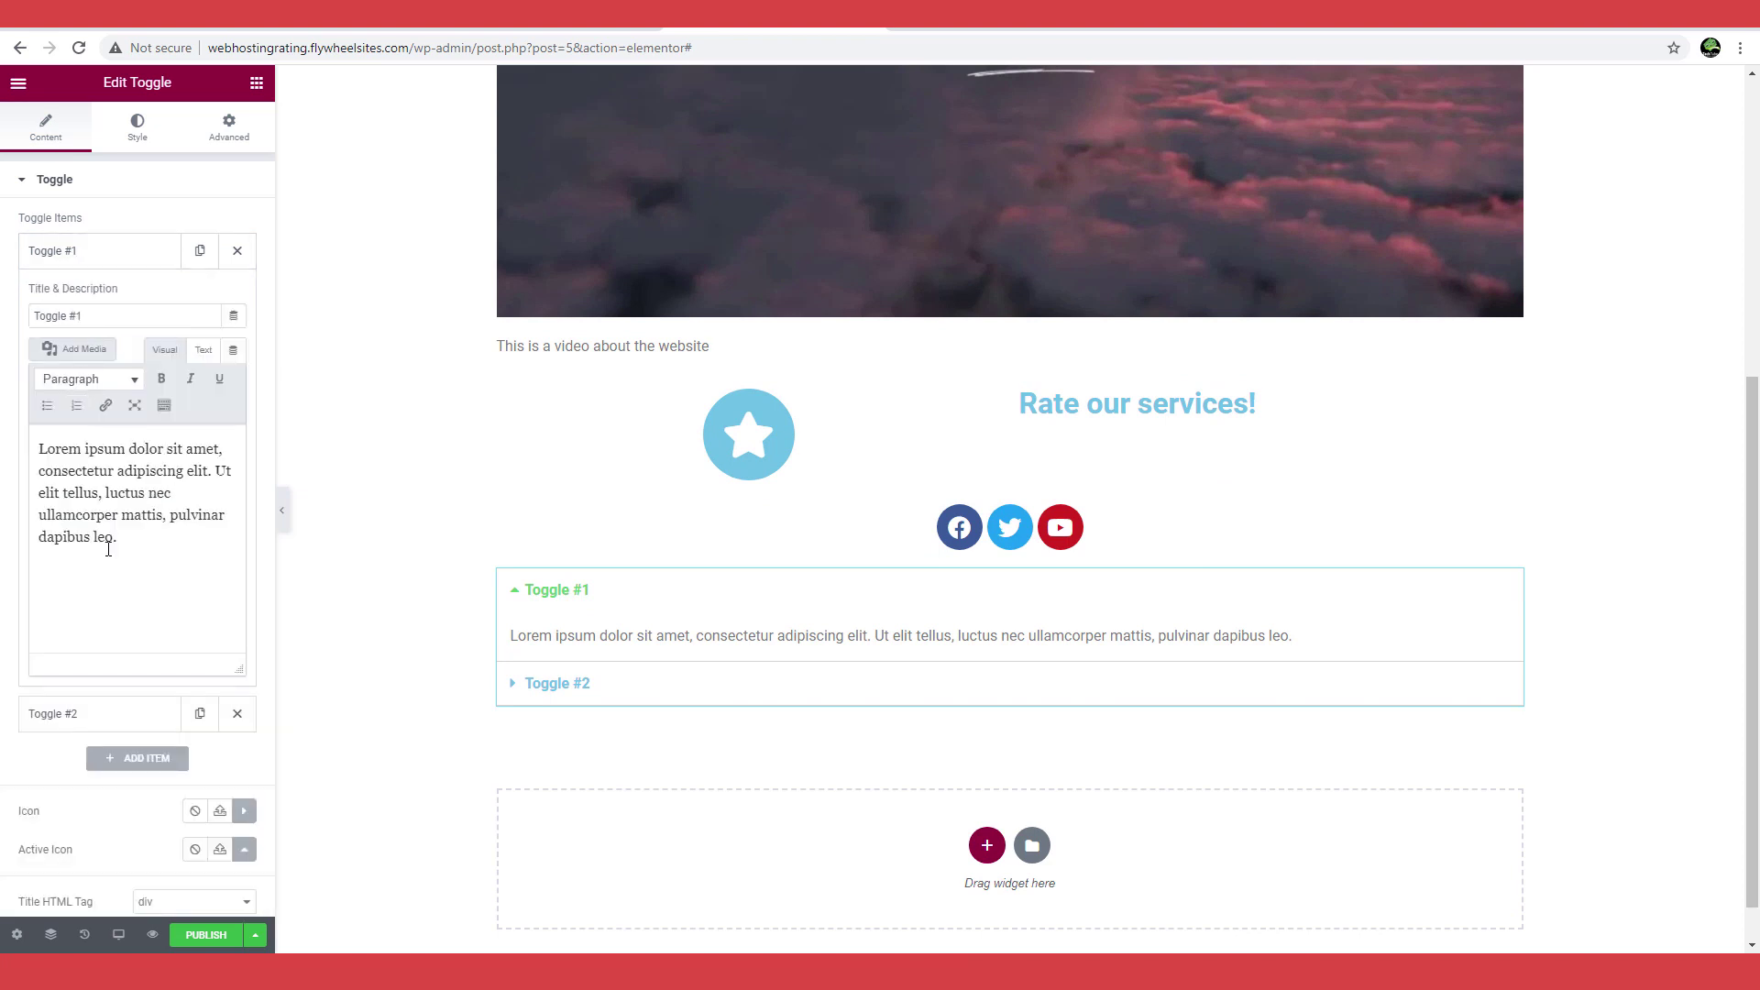
left_click(108, 313)
type("Websit")
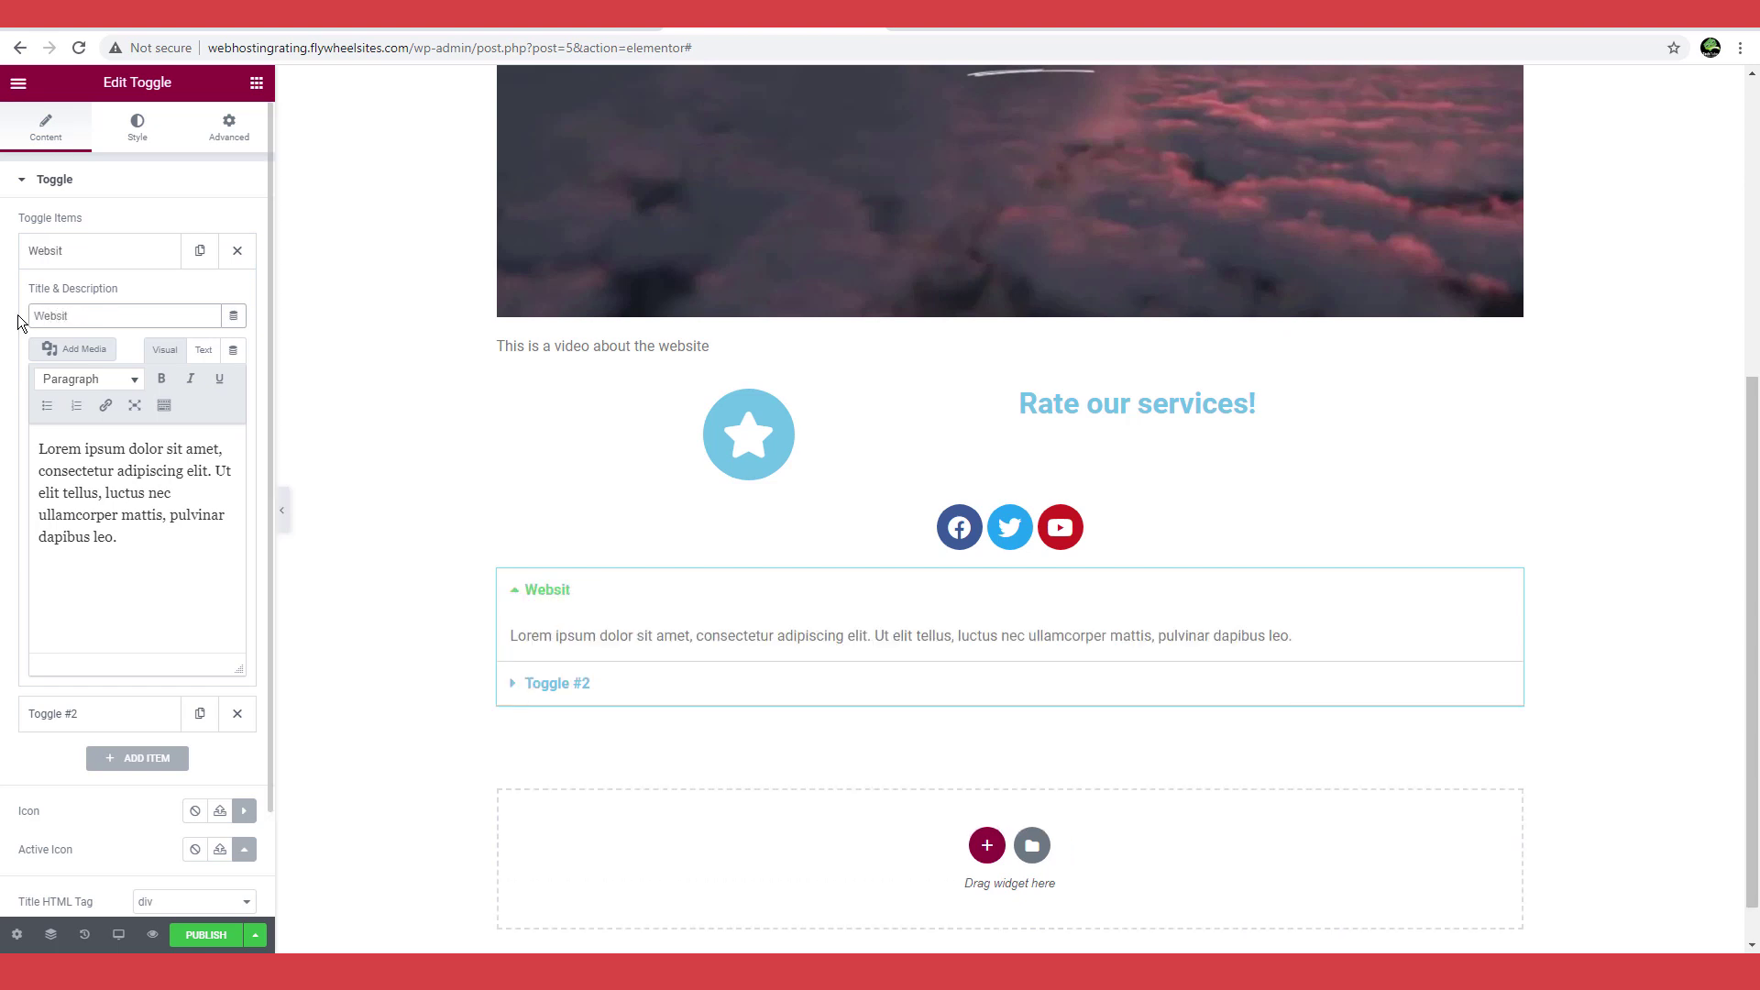
type("e rating")
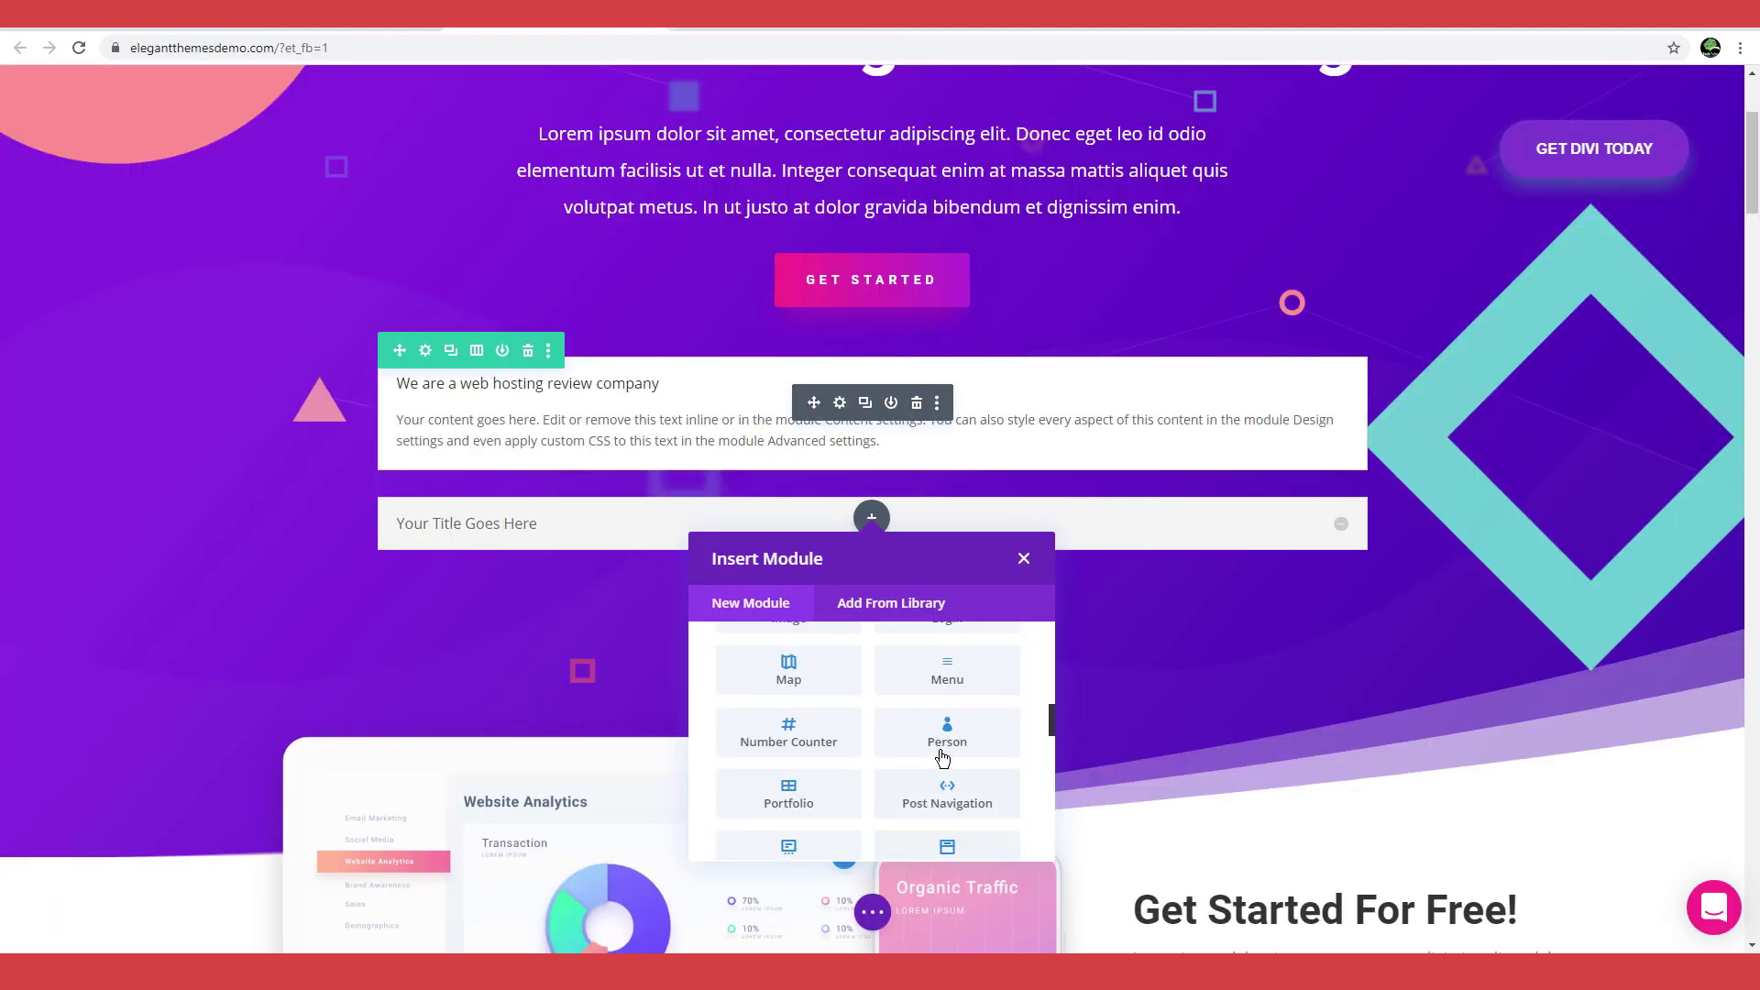
Step: Add the Countdown Timer module below the Your Title Goes Here toggle and scroll its date settings
scroll(941, 755, "down", 3)
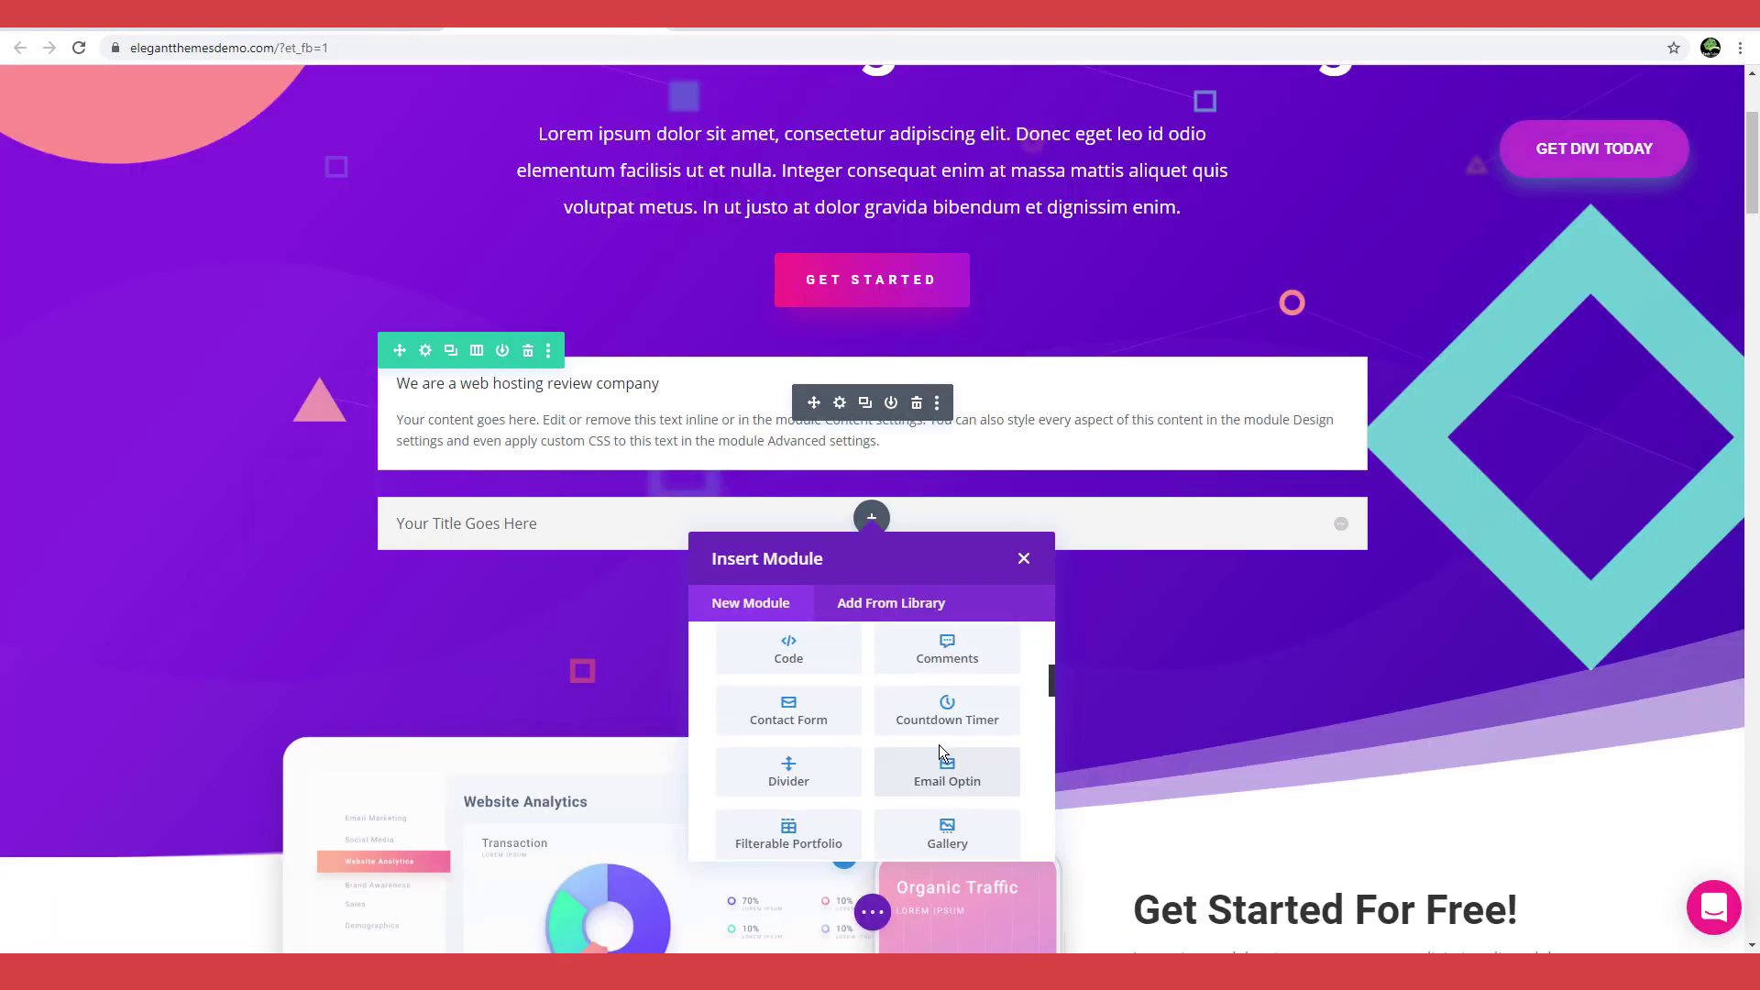
key("Escape")
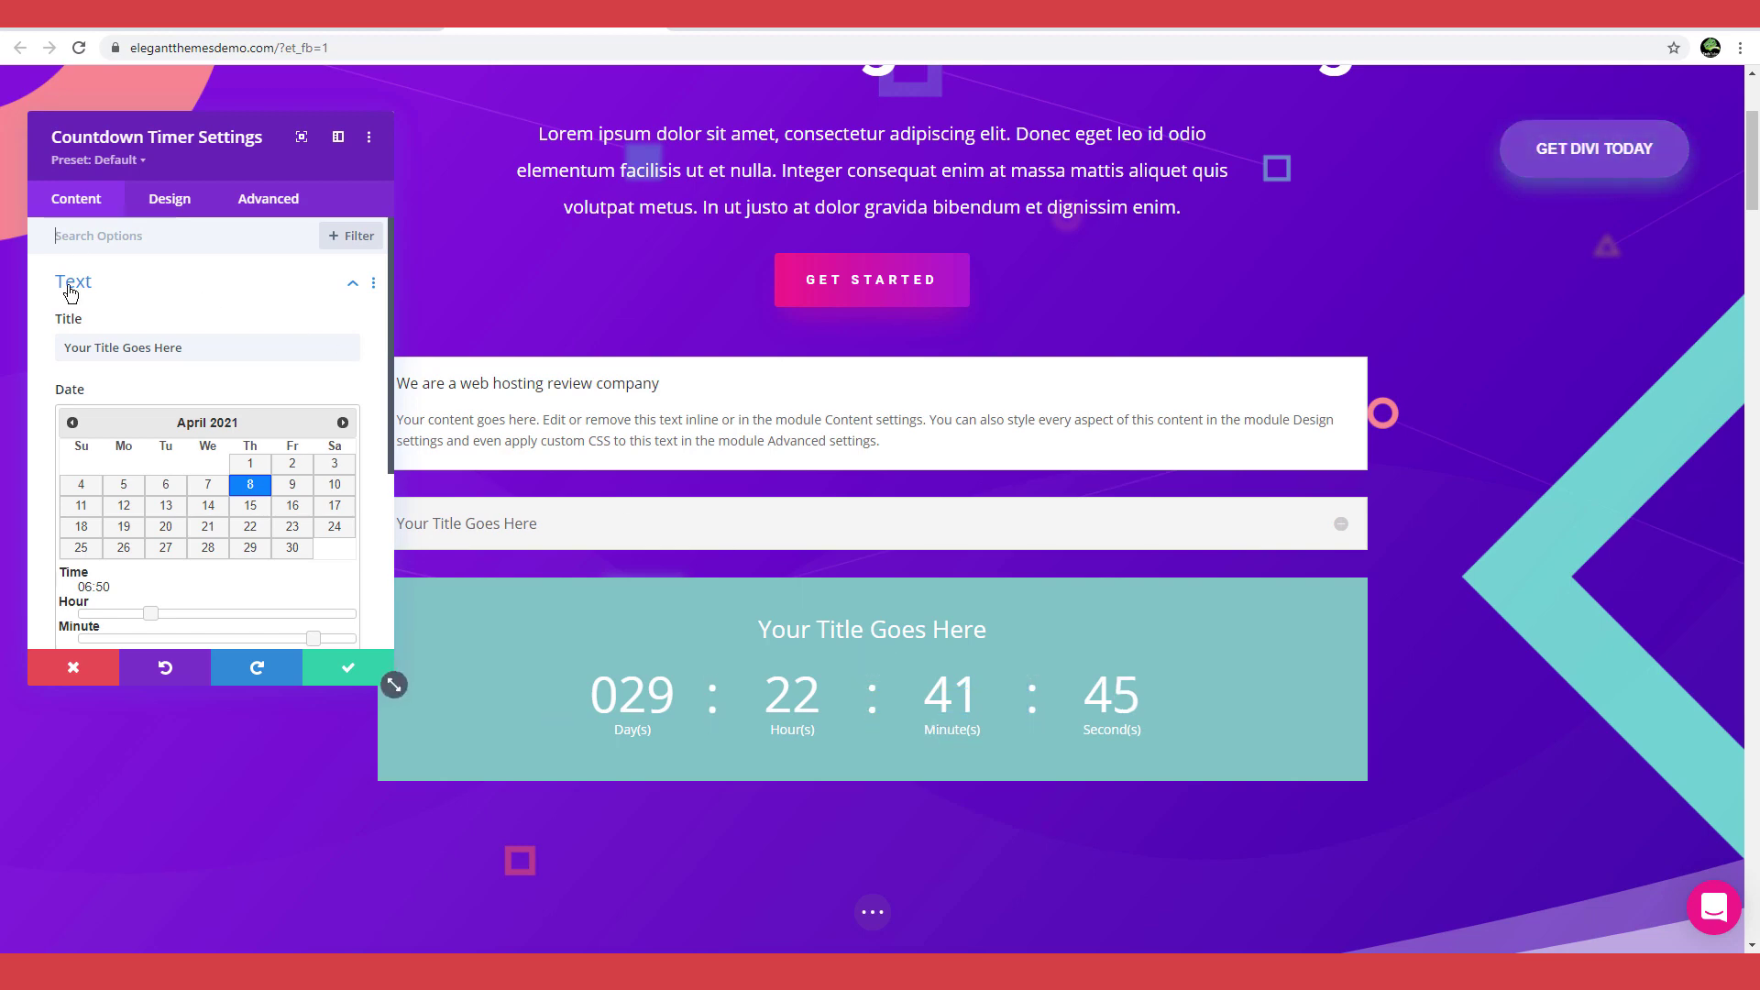
scroll(110, 485, "down", 2)
scroll(115, 493, "up", 2)
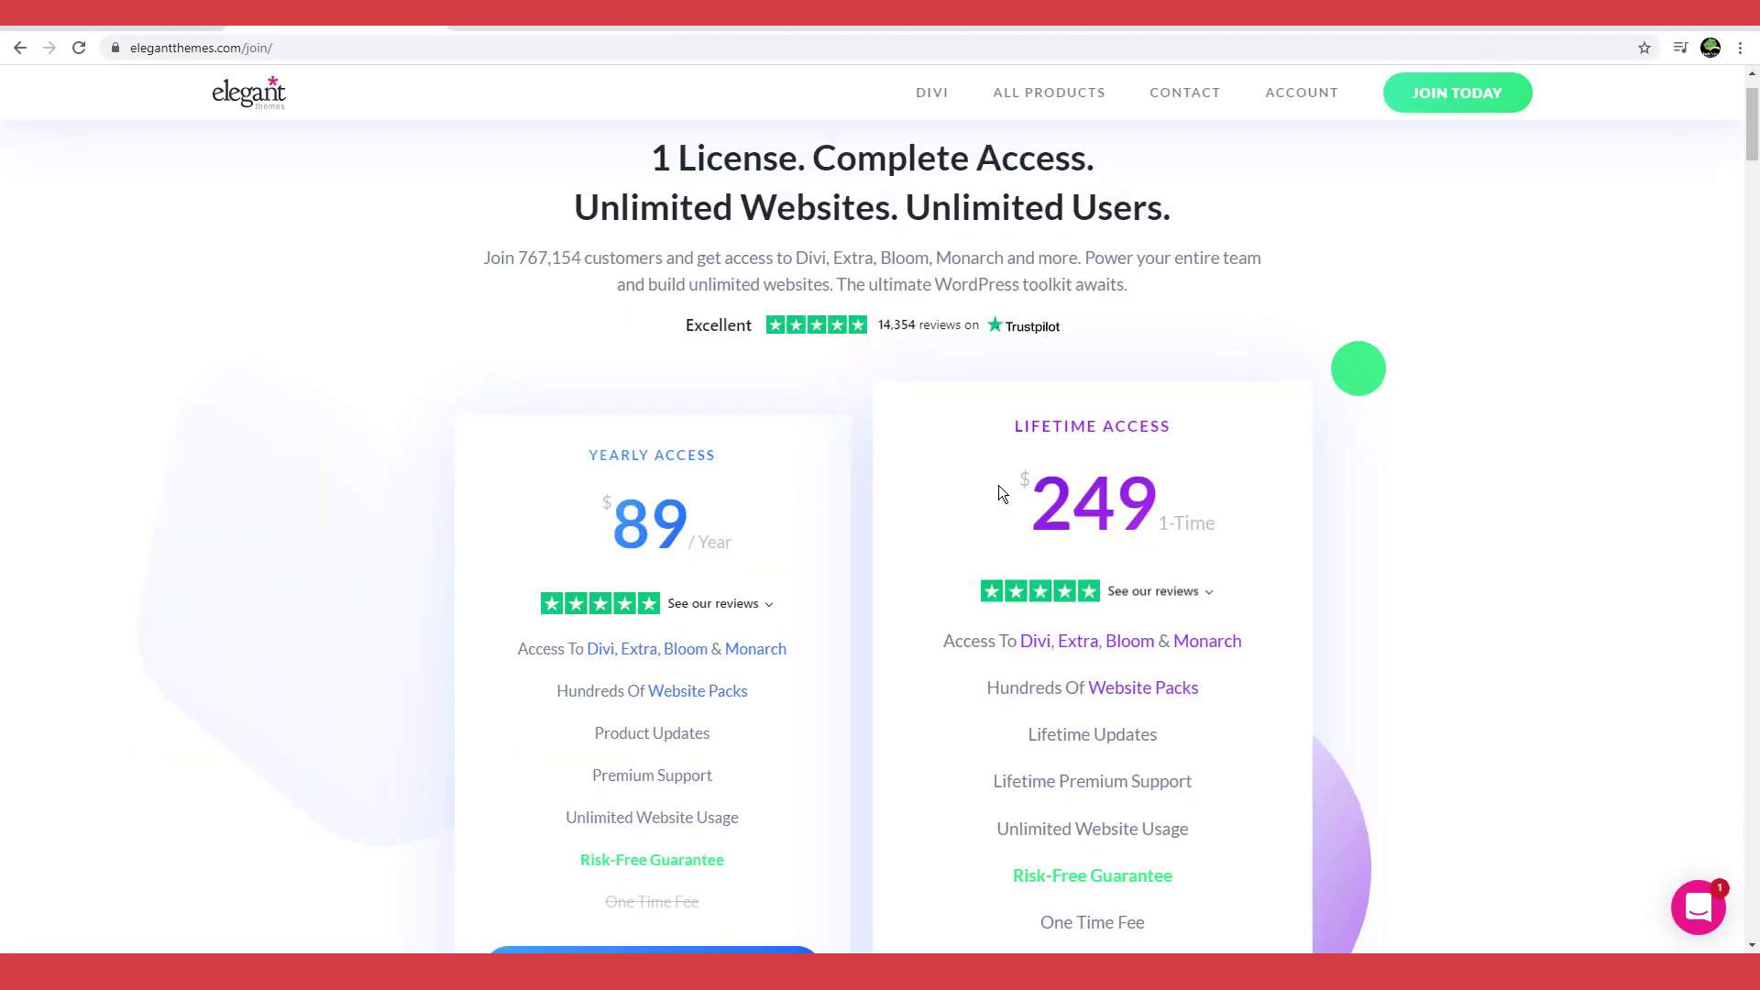
Step: Scroll the Elegant Themes join page to compare the $89 Yearly and $249 Lifetime Access plans
scroll(999, 494, "down", 1)
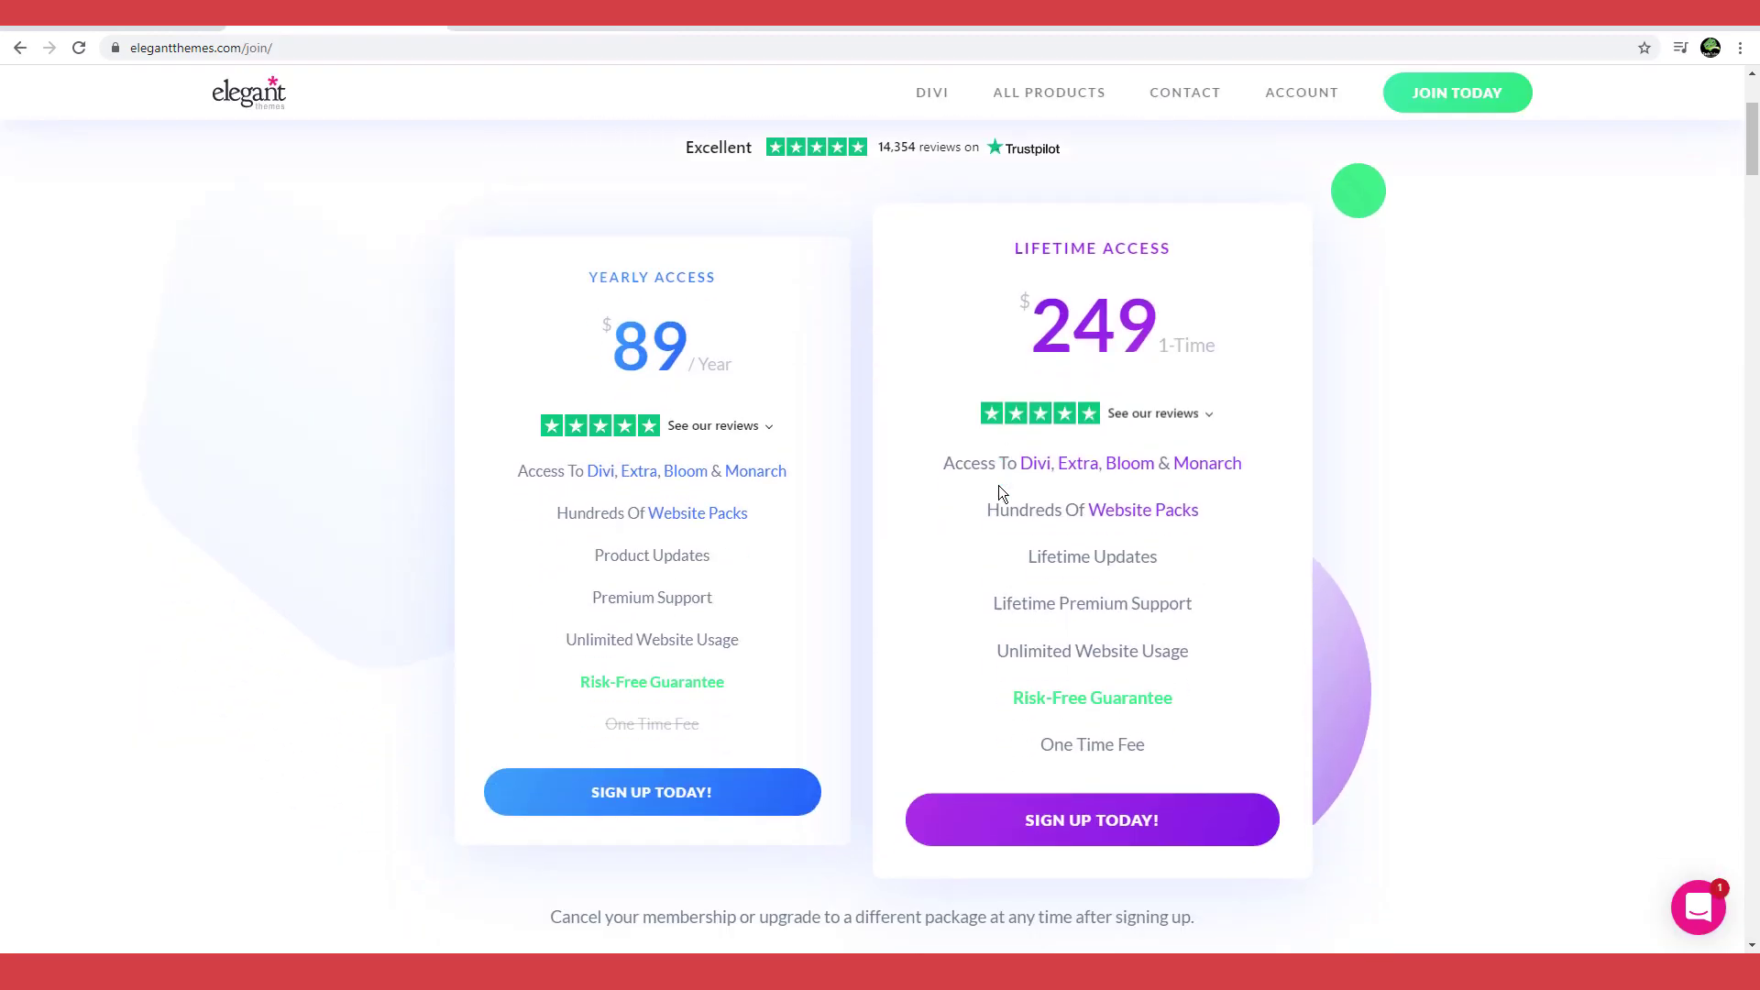